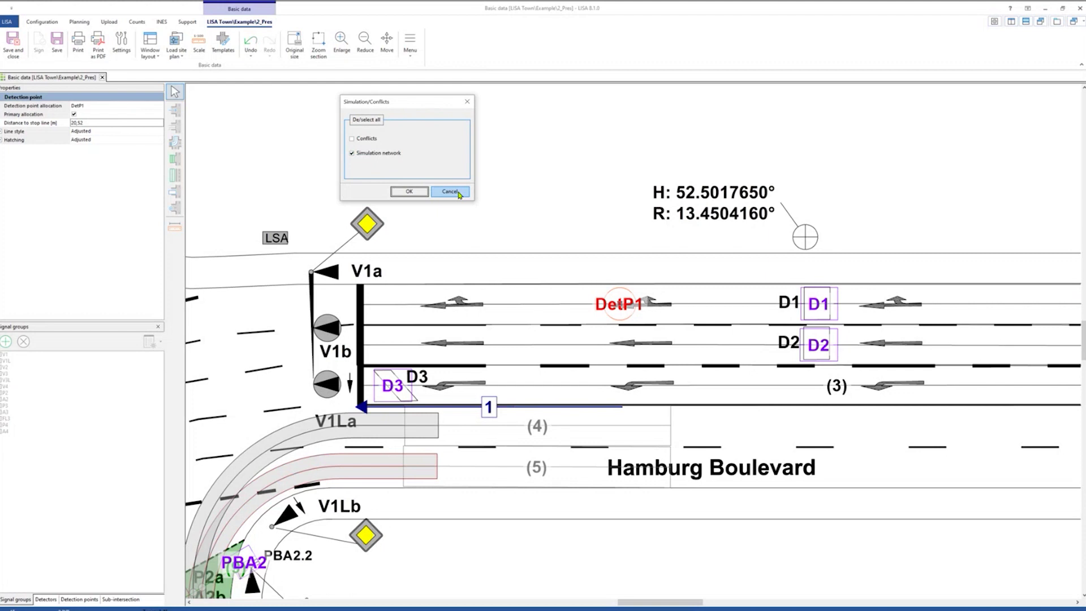
Cancel the Simulation/Conflicts selection and move detection point DetP1 along its lane to about 20 m from the stop line
left_click(460, 194)
left_click_drag(619, 304, 611, 304)
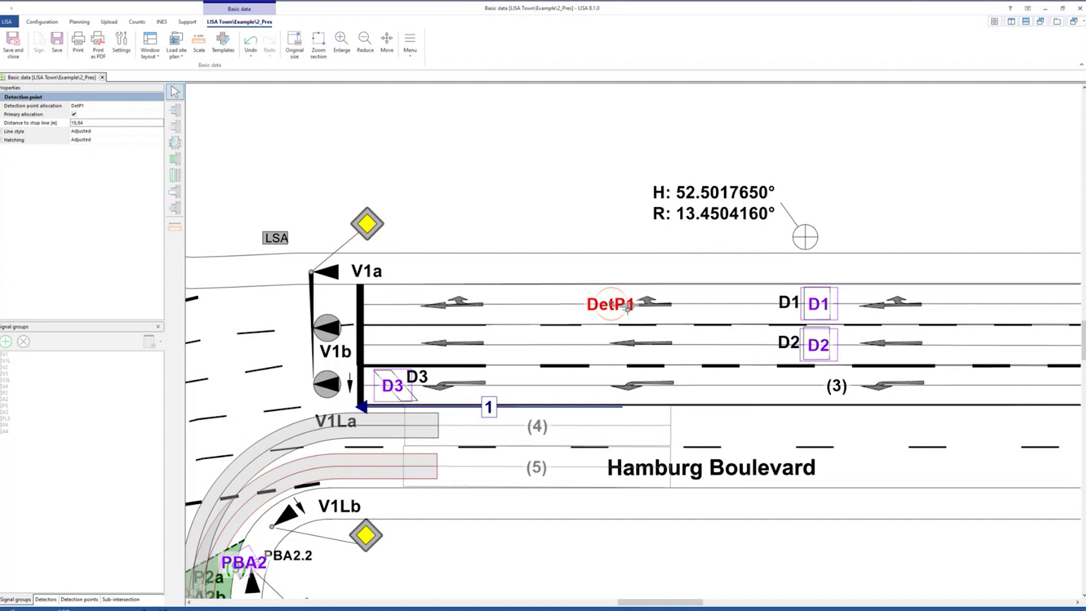
mouse_move(610, 303)
left_mouse_down()
mouse_move(601, 309)
mouse_move(611, 309)
left_mouse_up()
left_click(709, 307)
Examine the Main_ChkIn and Pre_ChkIn detection points at the far end of the southern Vienna Road approach
scroll(710, 307, "down", 5)
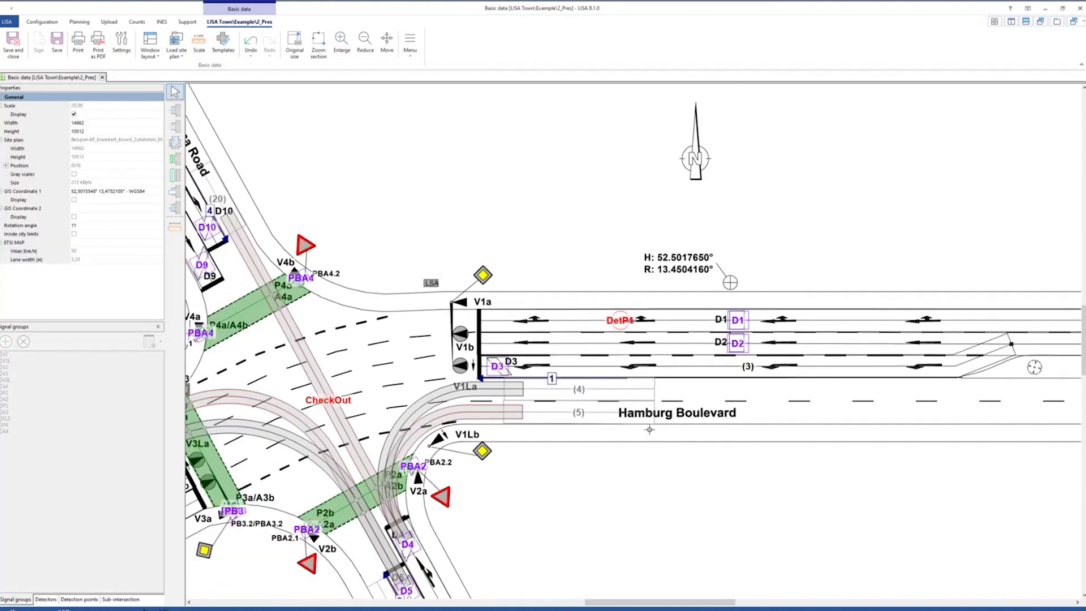
left_click_drag(562, 356, 551, 186)
left_click(413, 265)
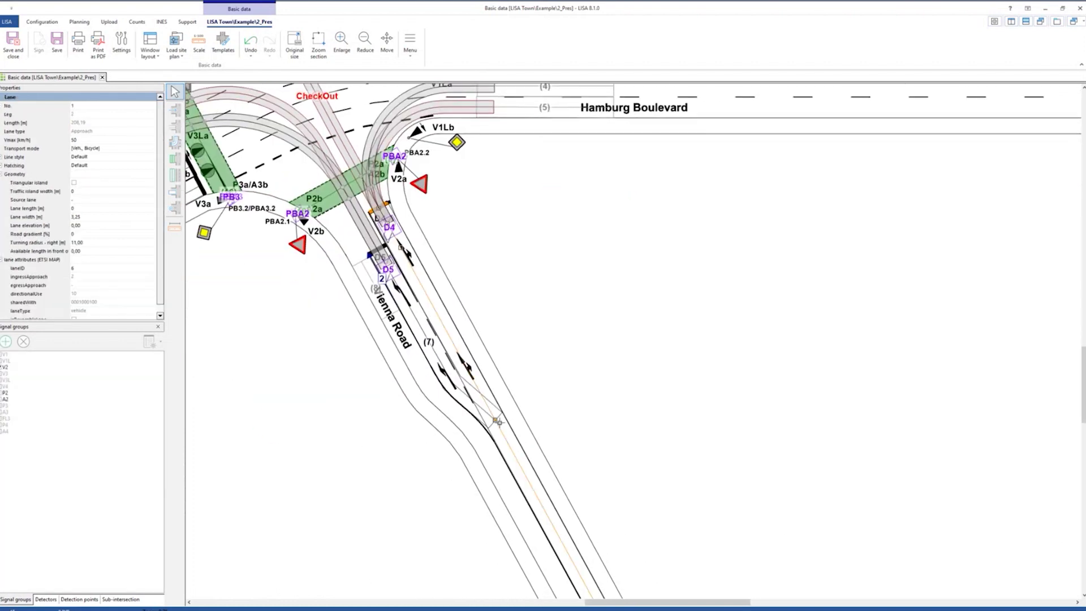
left_click_drag(526, 466, 528, 181)
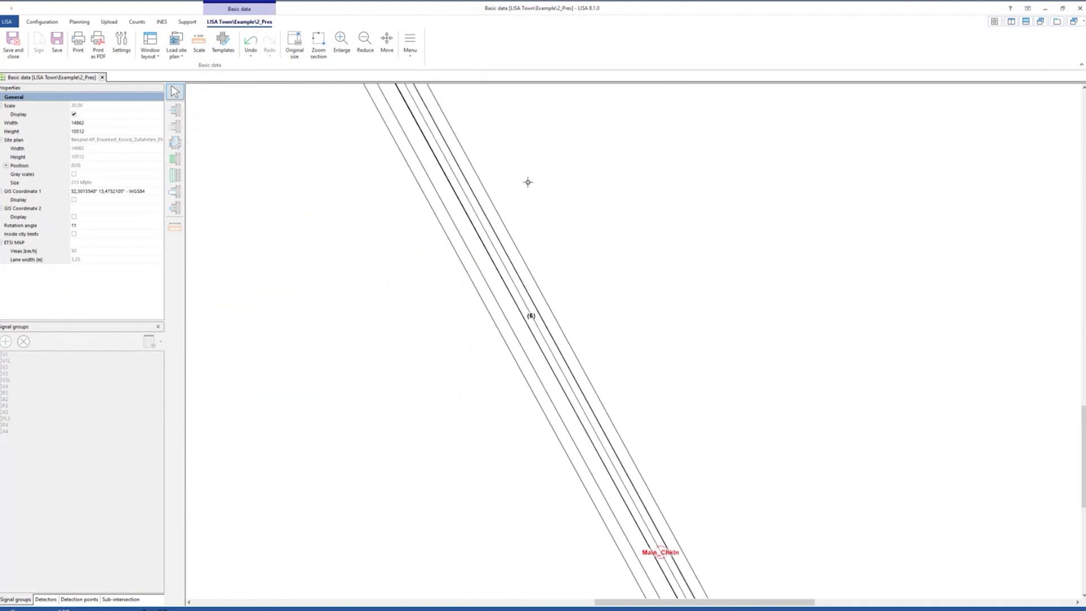
left_click_drag(719, 441, 585, 203)
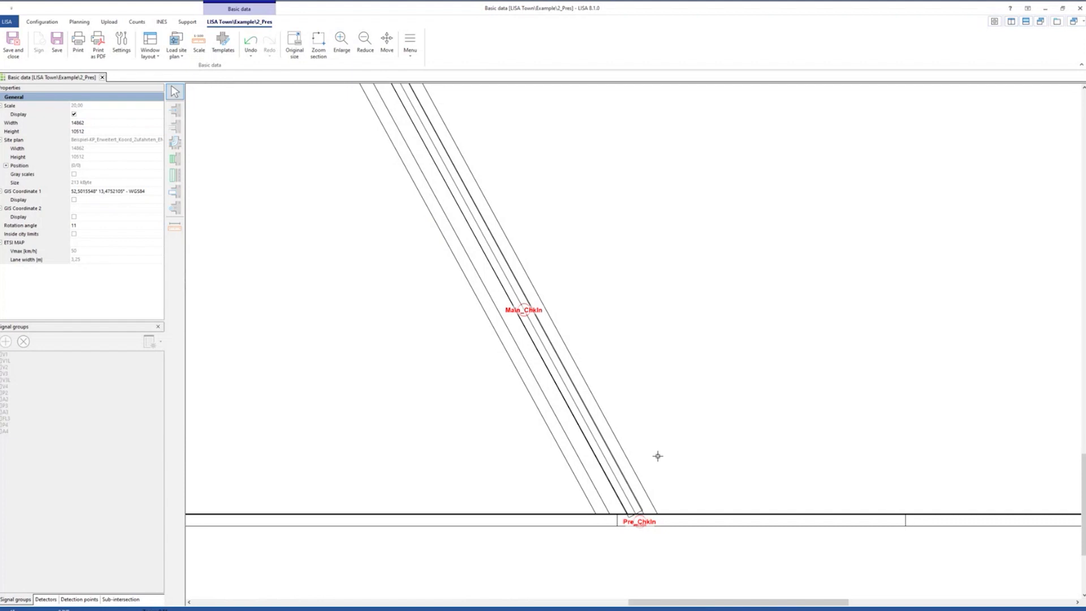
scroll(653, 565, "up", 2)
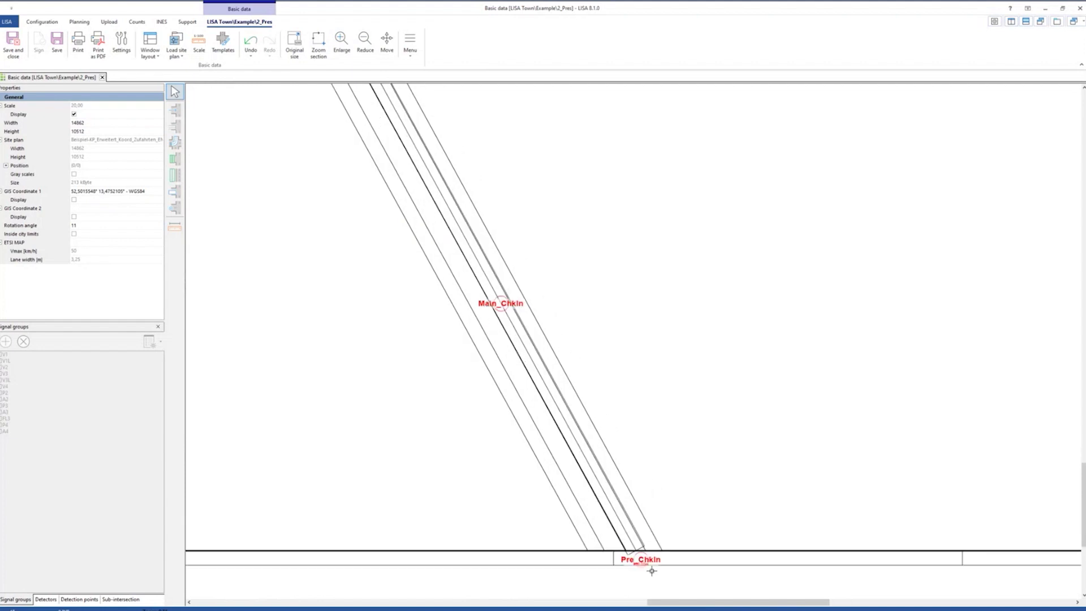
scroll(660, 570, "down", 2)
scroll(606, 534, "up", 4)
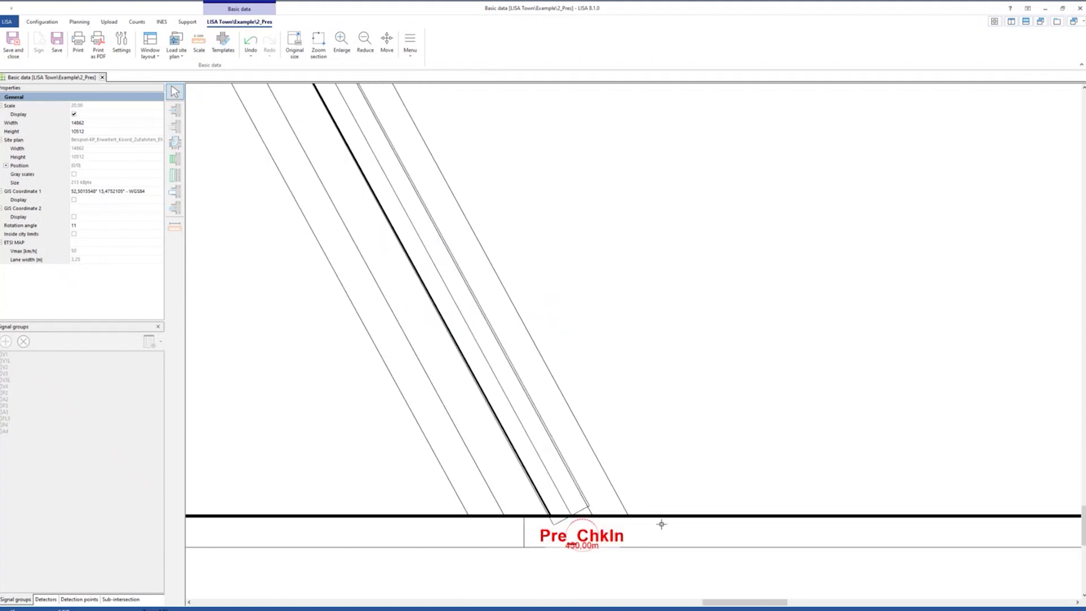
scroll(637, 349, "up", 4)
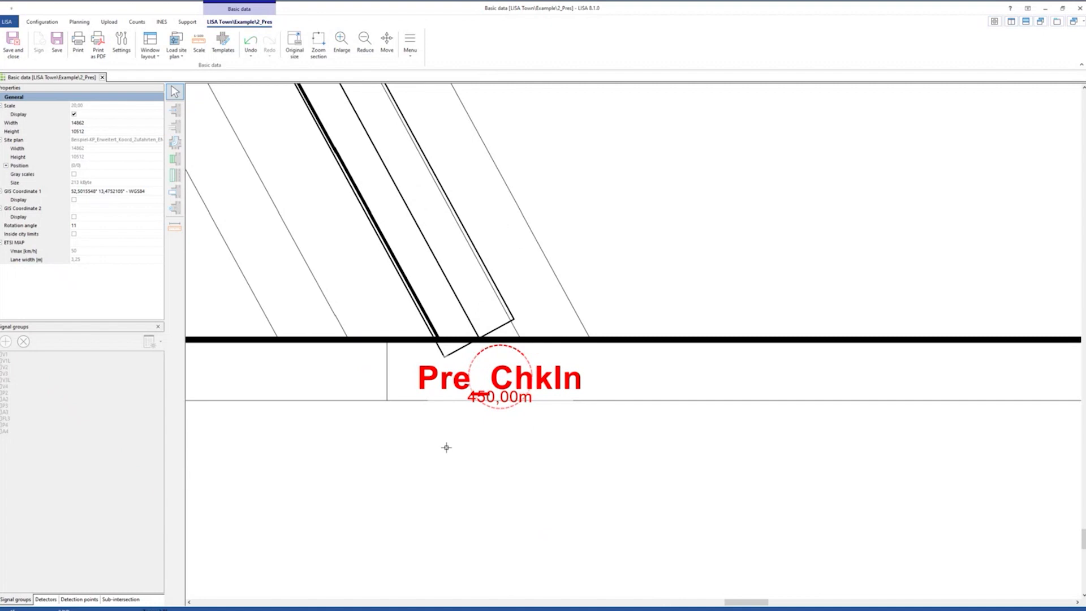
scroll(446, 447, "up", 1)
scroll(555, 478, "down", 1)
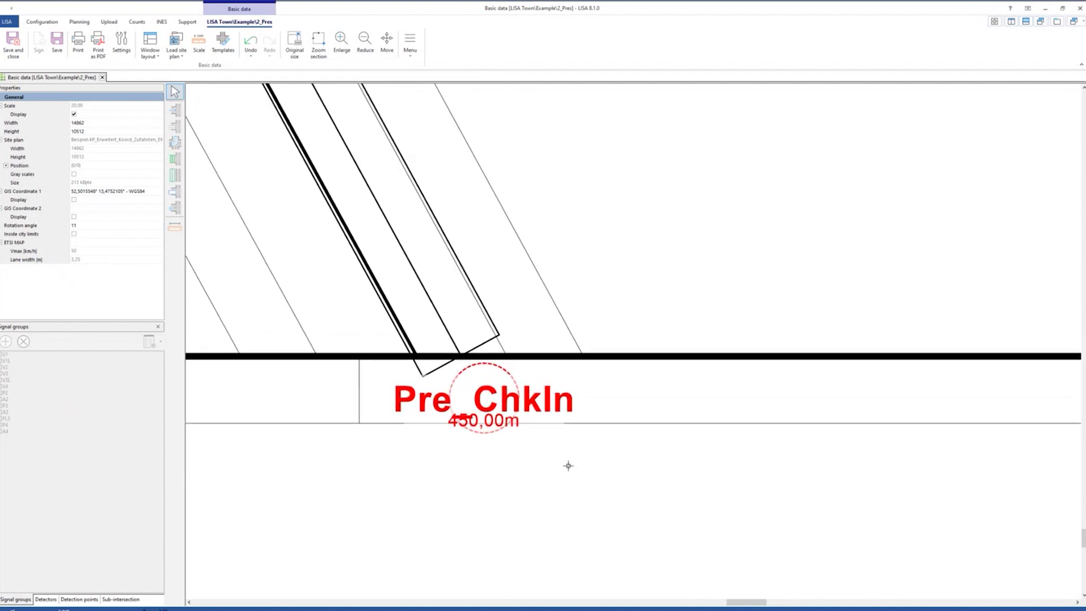
Extend lane 1 of the southern Vienna Road approach past the plan's border line to a length of about 210 m
left_click(449, 311)
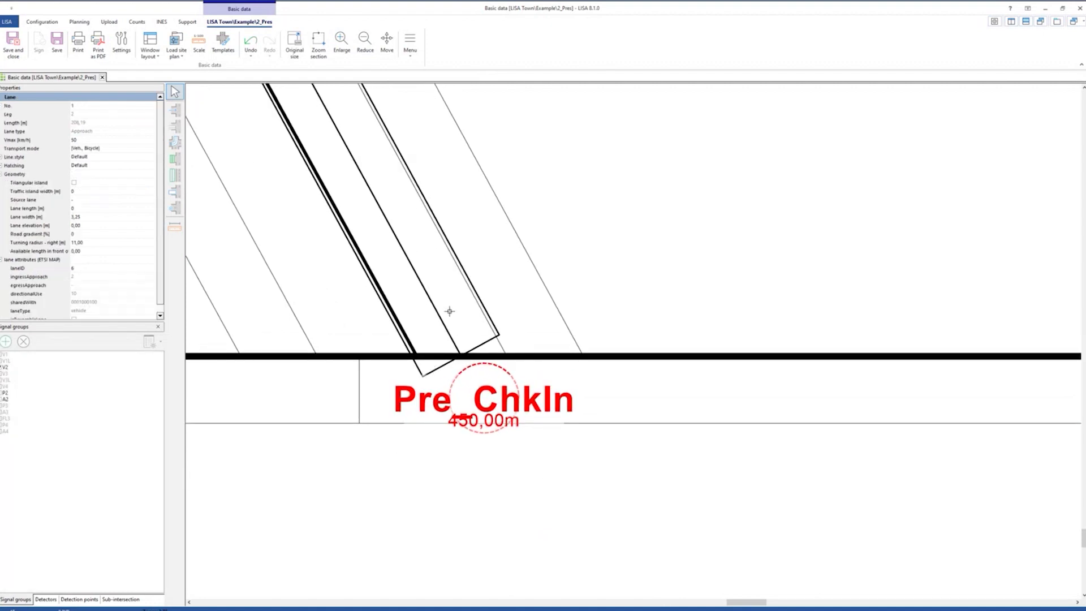
left_click(485, 368)
scroll(486, 367, "up", 2)
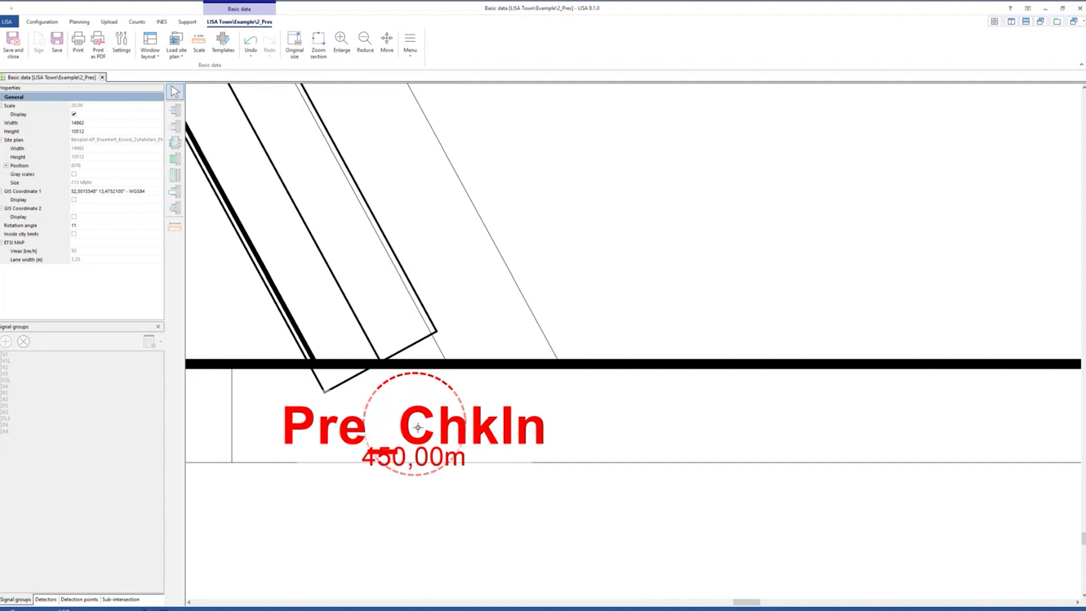
left_click(381, 327)
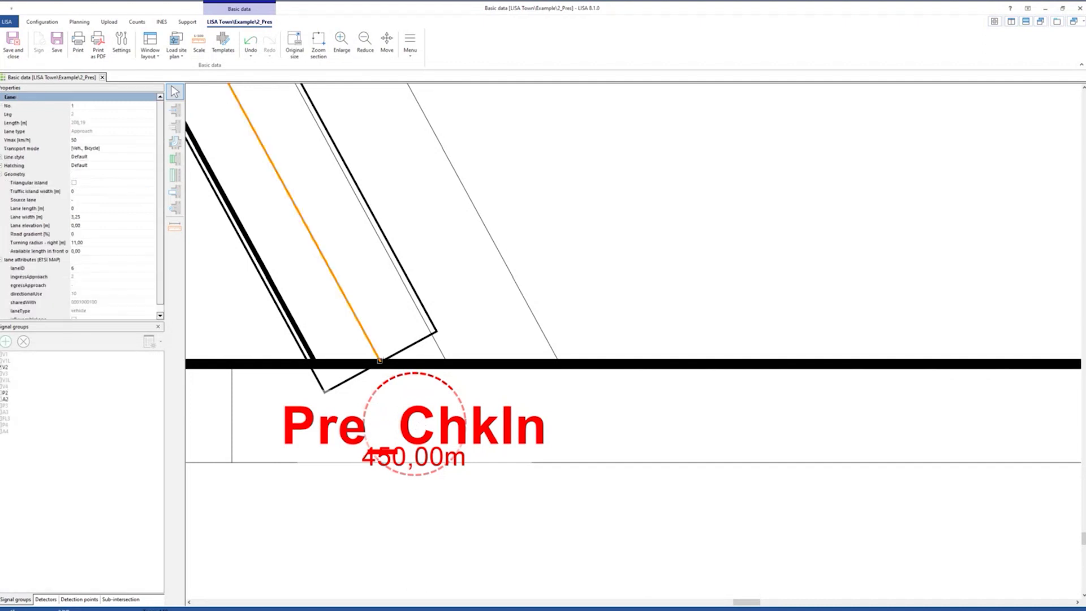
scroll(634, 345, "down", 3)
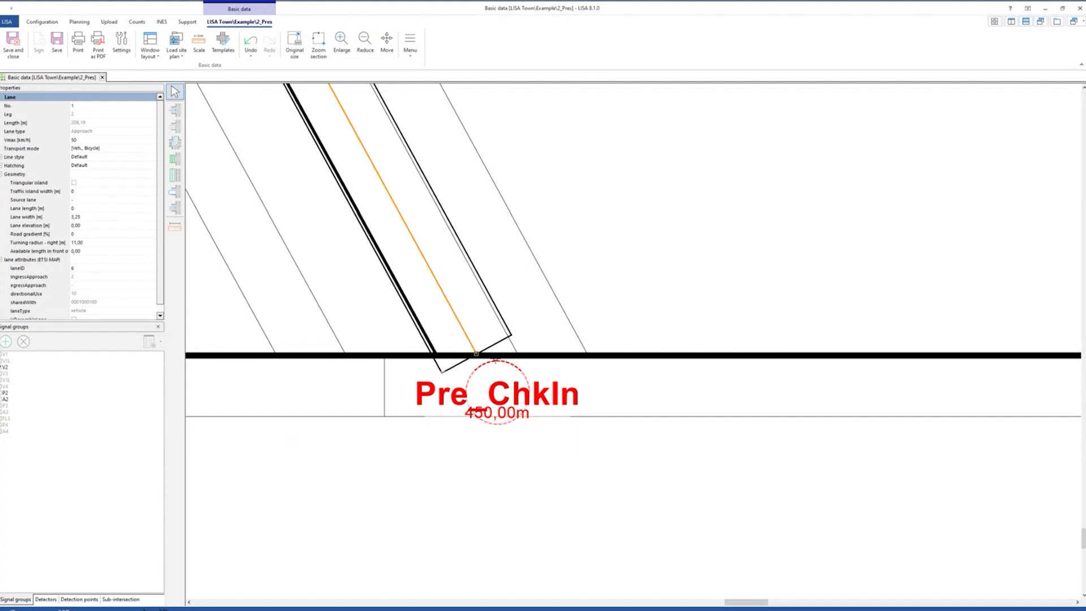
left_click_drag(476, 351, 501, 392)
left_click(391, 394)
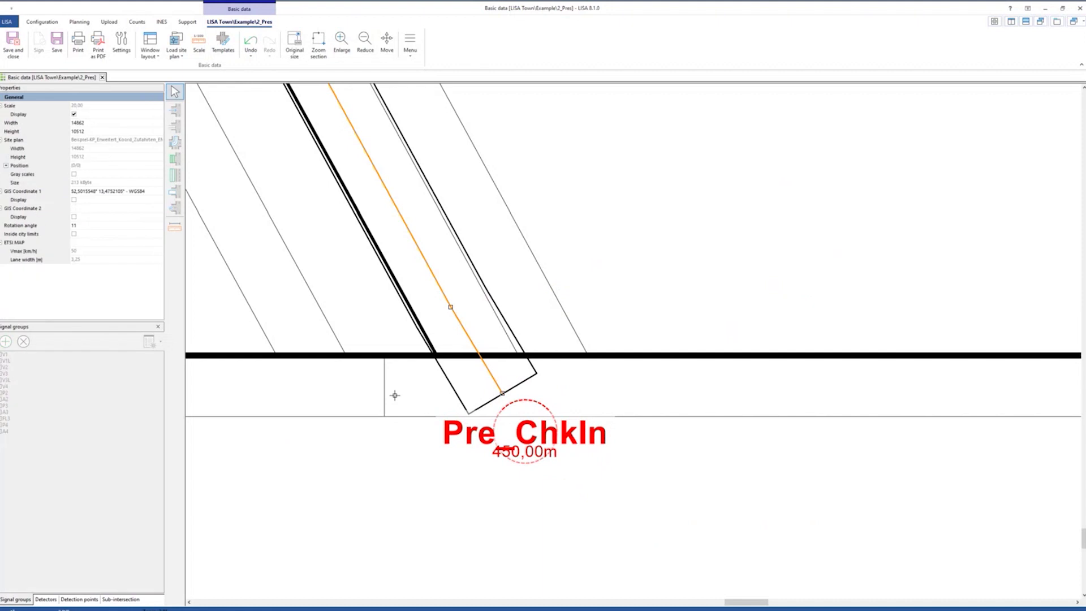
Set the Main_ChkIn detection point's distance to the stop line to 270 m
scroll(395, 395, "down", 5)
scroll(563, 245, "down", 1)
left_click_drag(562, 245, 548, 354)
left_click(410, 165)
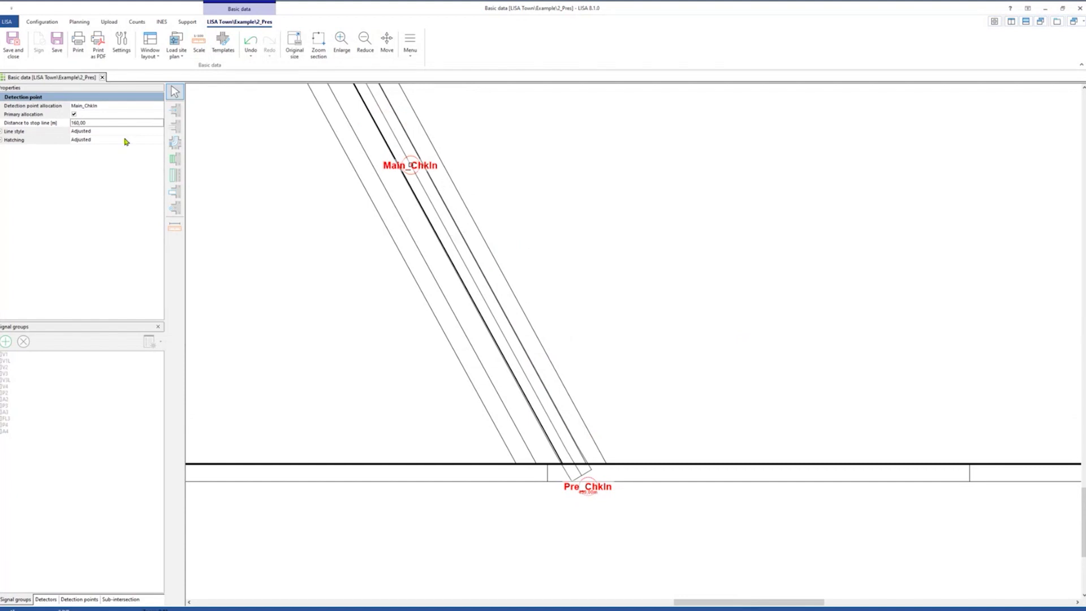
left_click(112, 122)
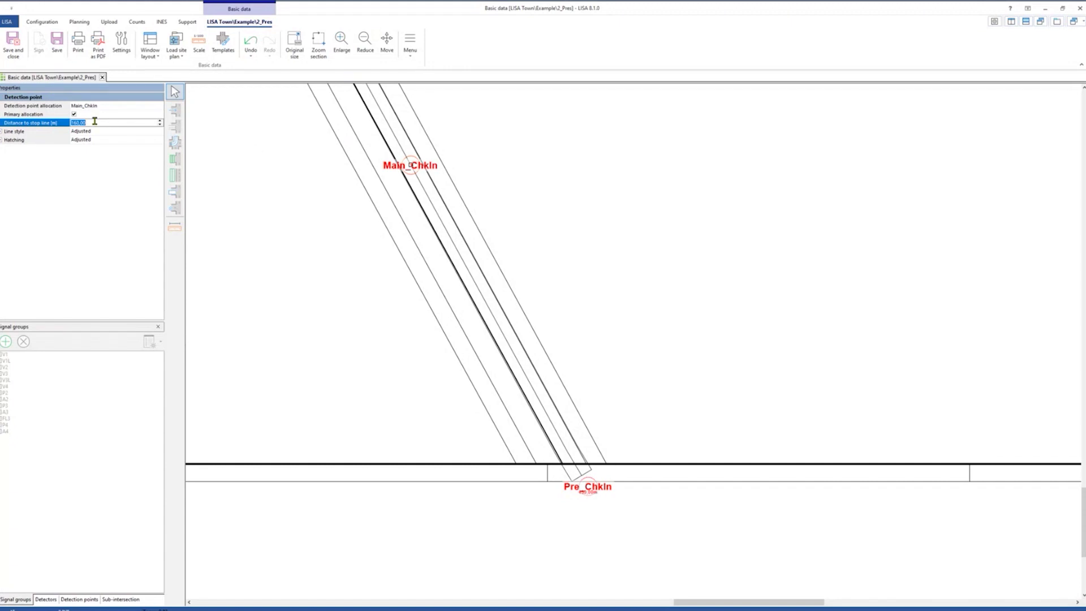
type("2")
key("Return")
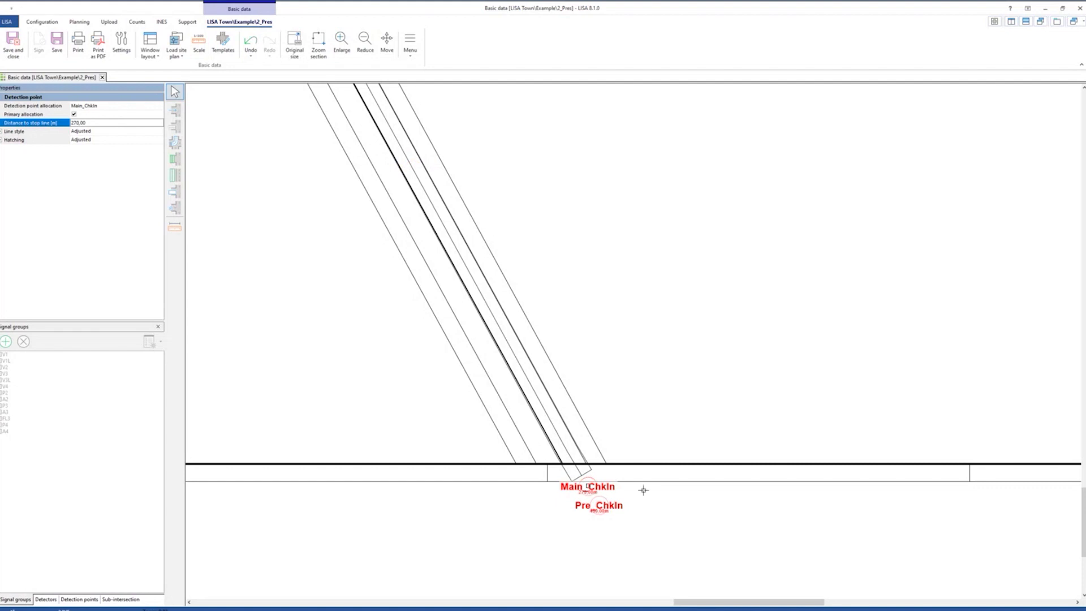
left_click(666, 553)
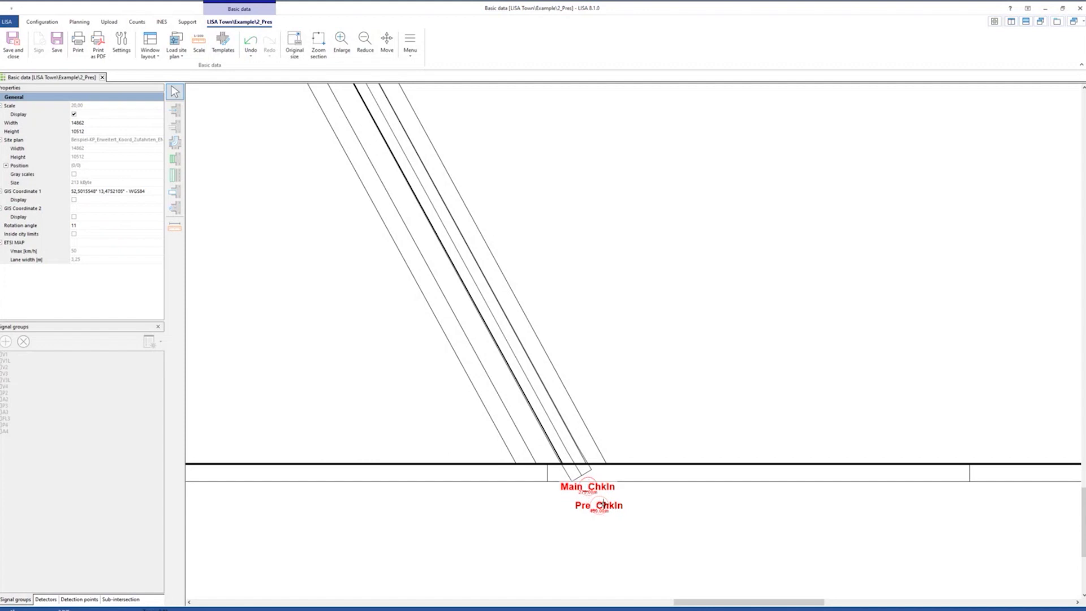
Add an inductive loop detector named Test1 to lane 1 of the southern Vienna Road approach, 220 m from the stop line
left_click(180, 193)
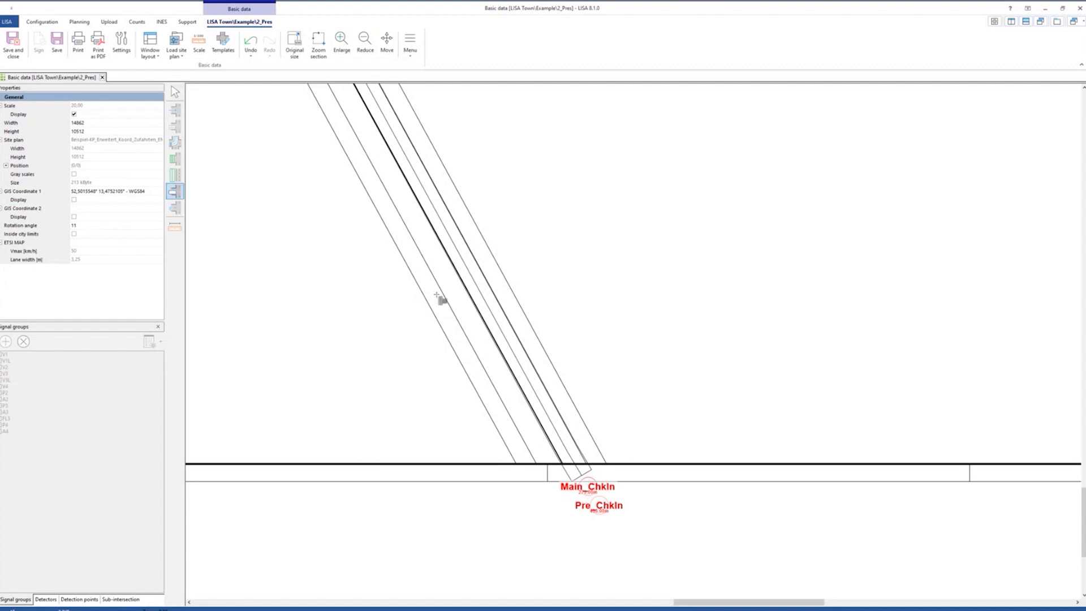
left_click(508, 345)
left_click(523, 326)
type("test")
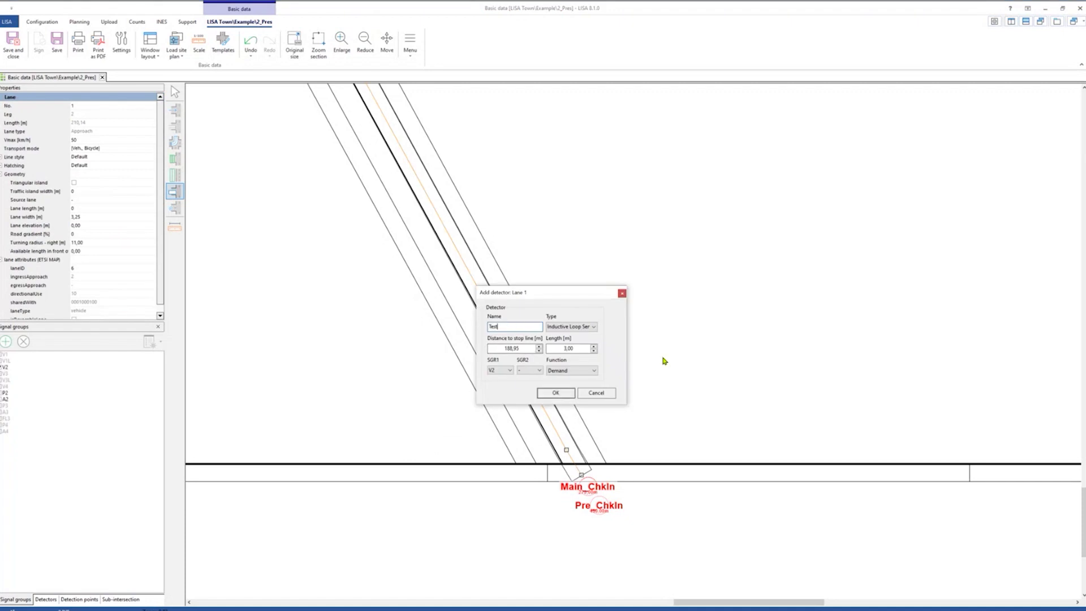
left_click(519, 347)
type("220")
left_click(547, 394)
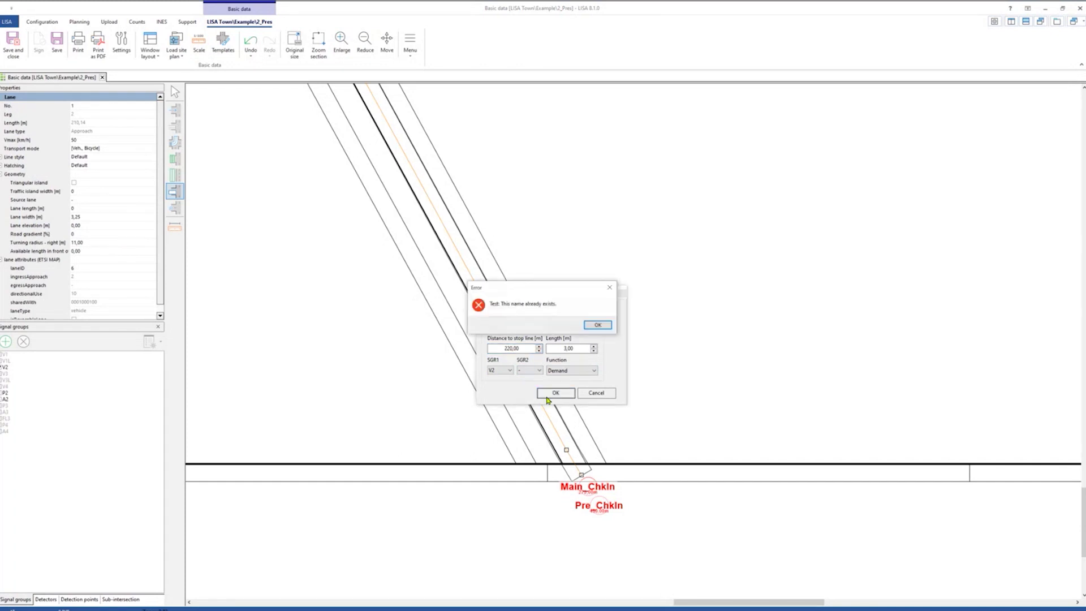
left_click(597, 325)
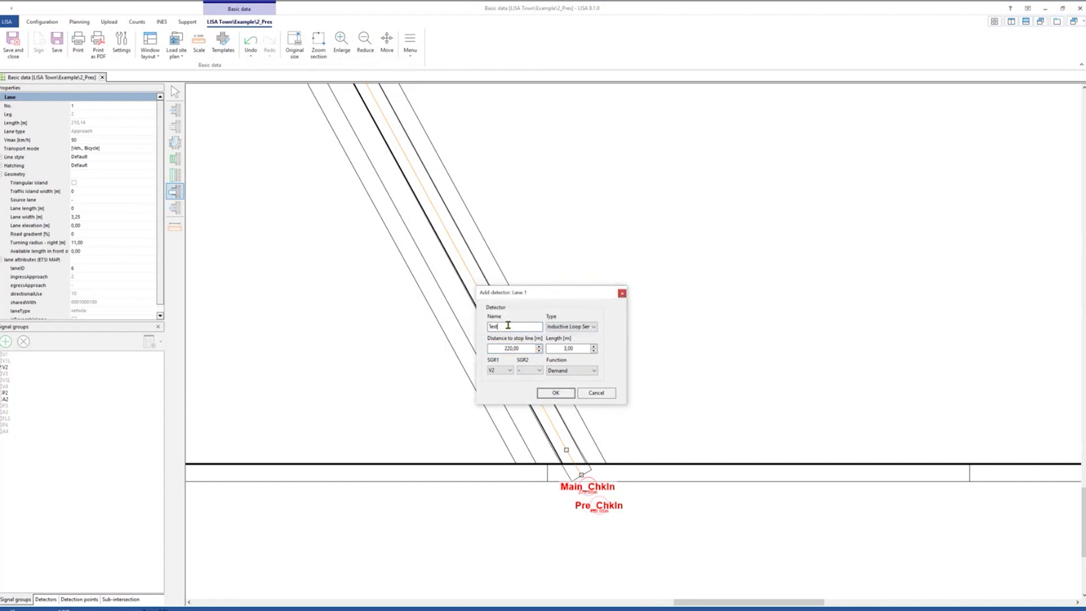
type("1")
left_click(556, 393)
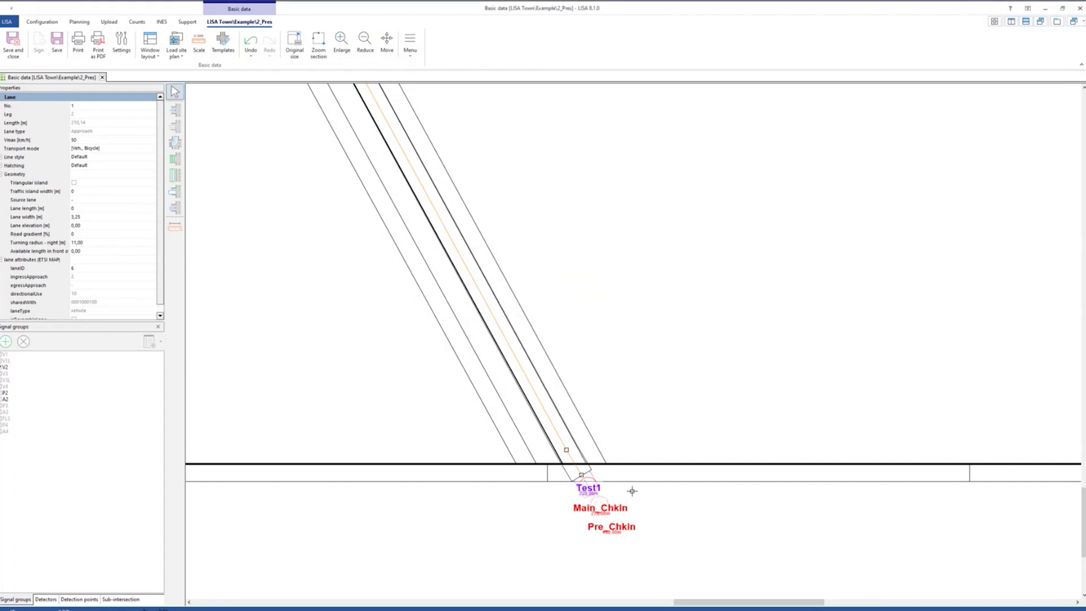
left_click(607, 533)
Move detector Test1 from beyond the lane's end onto lane 1, just inside the plan's border line
scroll(607, 533, "up", 4)
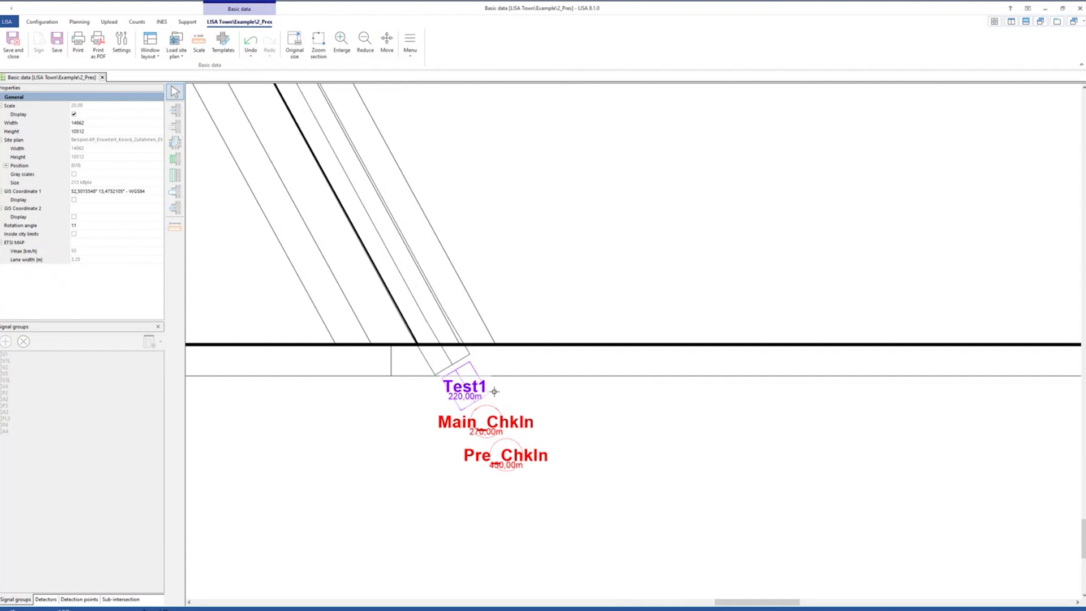
left_click(452, 363)
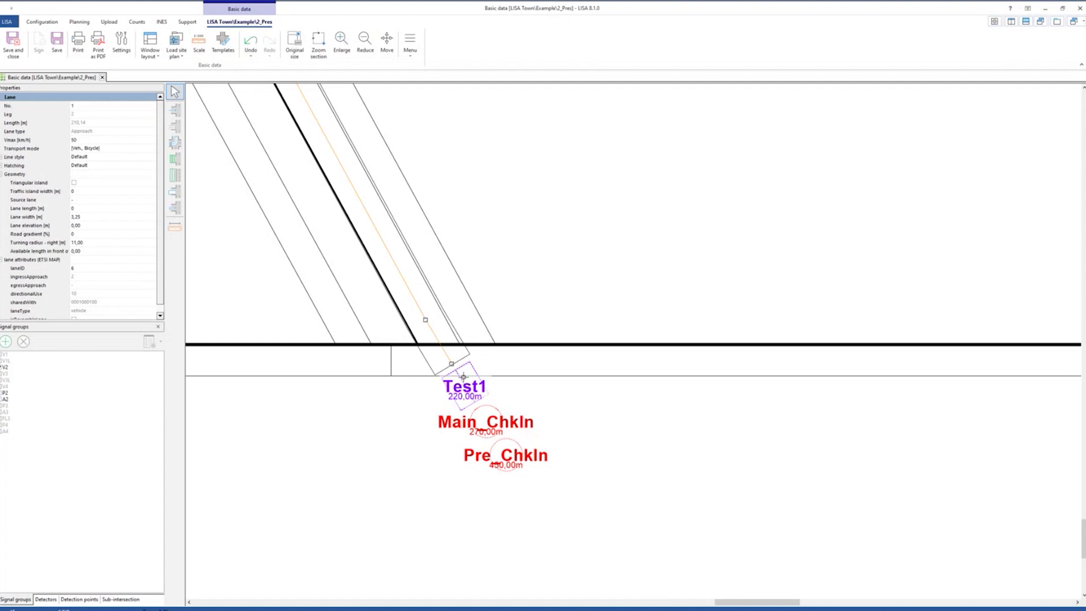
left_click(463, 377)
left_click_drag(464, 387, 404, 282)
Move lane 1's intermediate point farther from its outer end and shorten the lane back to the plan's border line
left_click(430, 327)
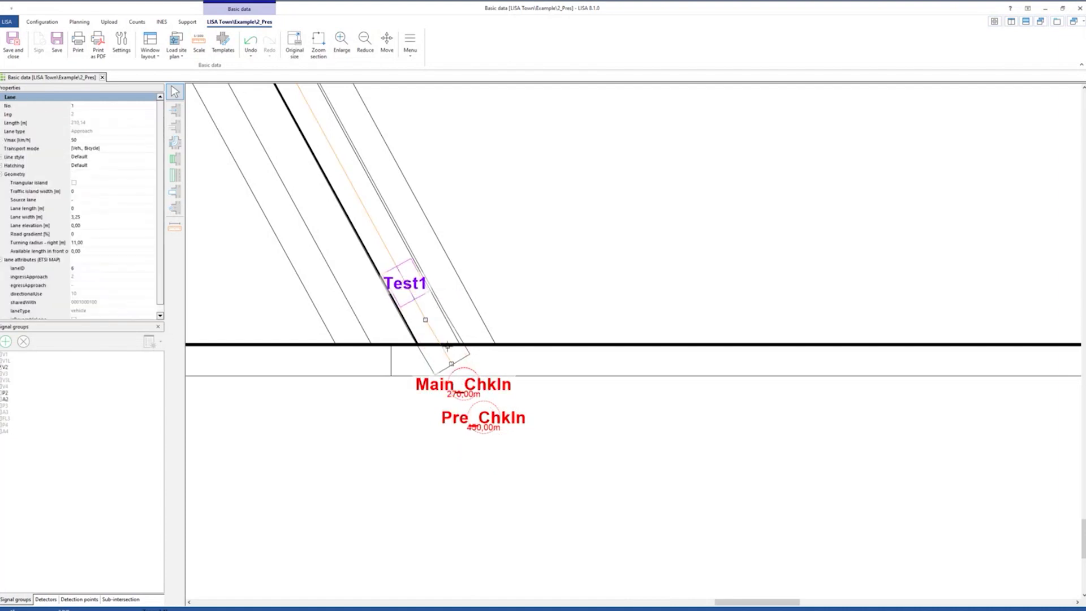
left_click(363, 204)
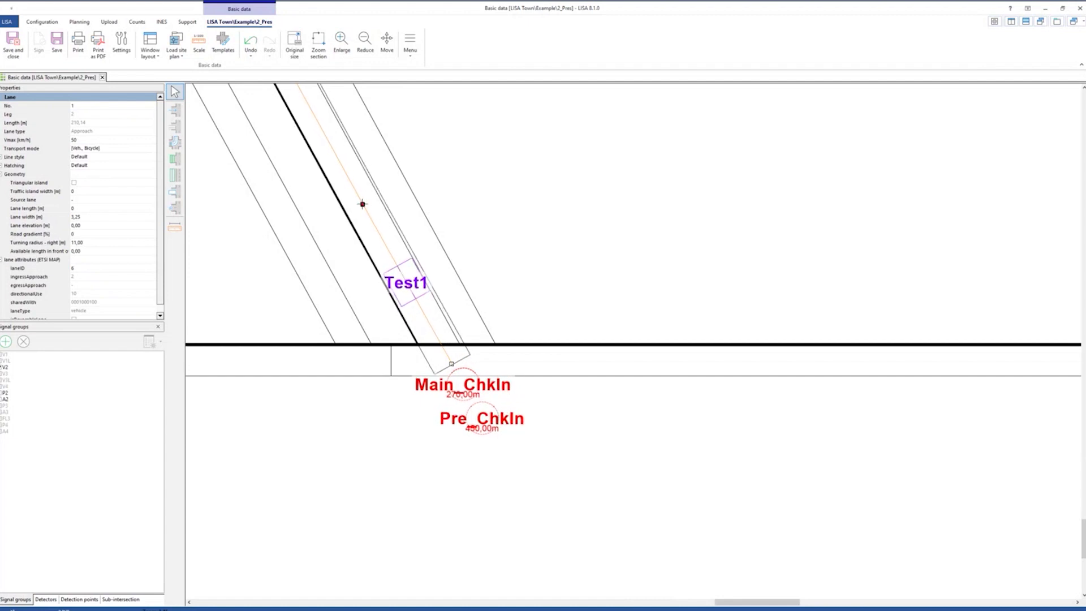
left_click_drag(451, 365, 438, 341)
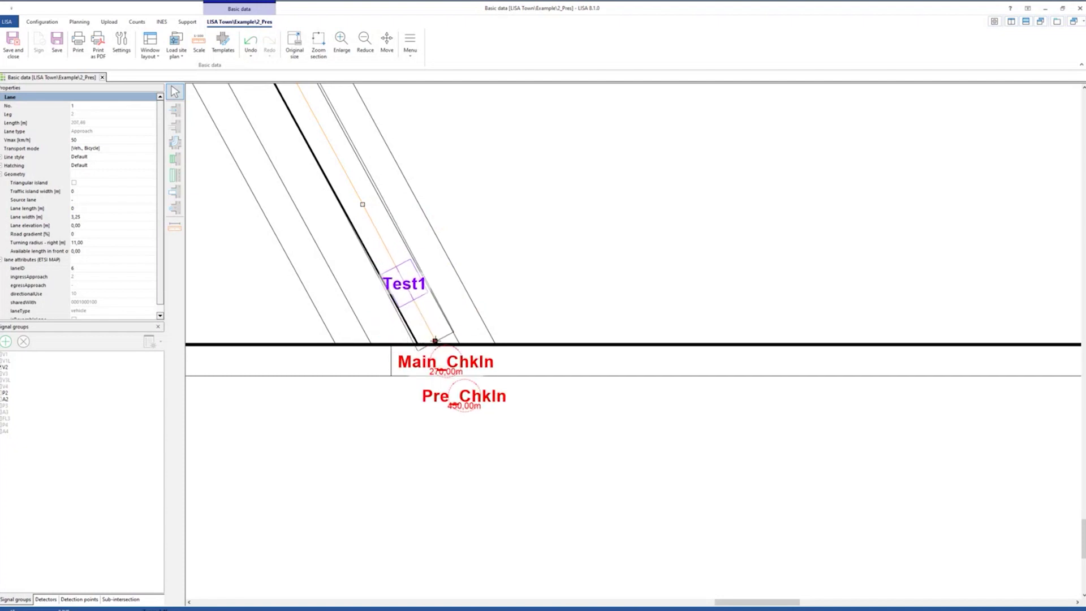
left_click(548, 257)
Return to the central intersection on the site plan and open the intersection diagram
scroll(547, 257, "down", 3)
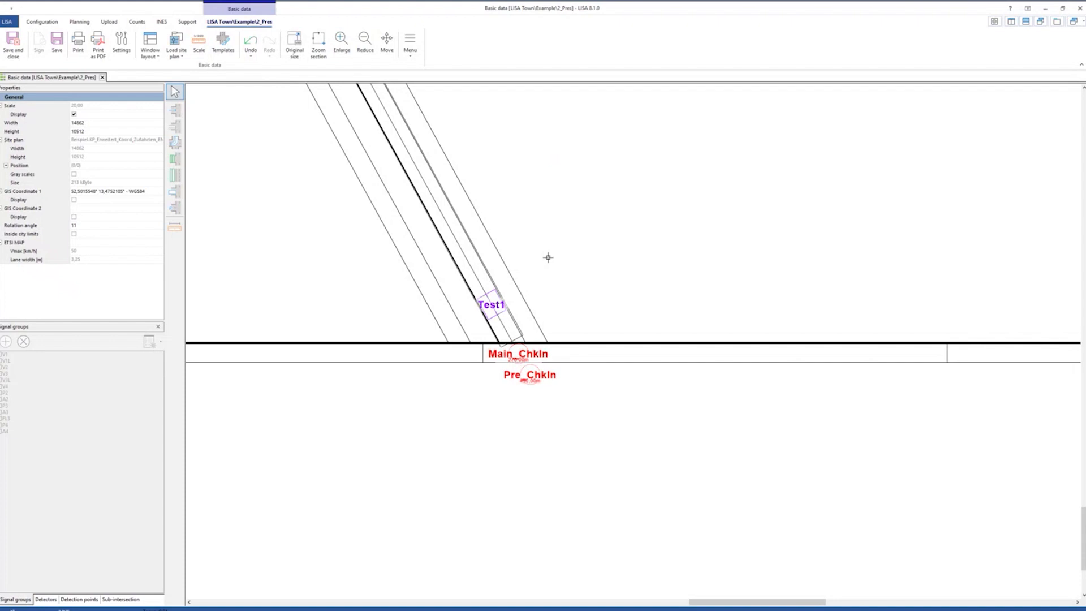
scroll(553, 286, "down", 5)
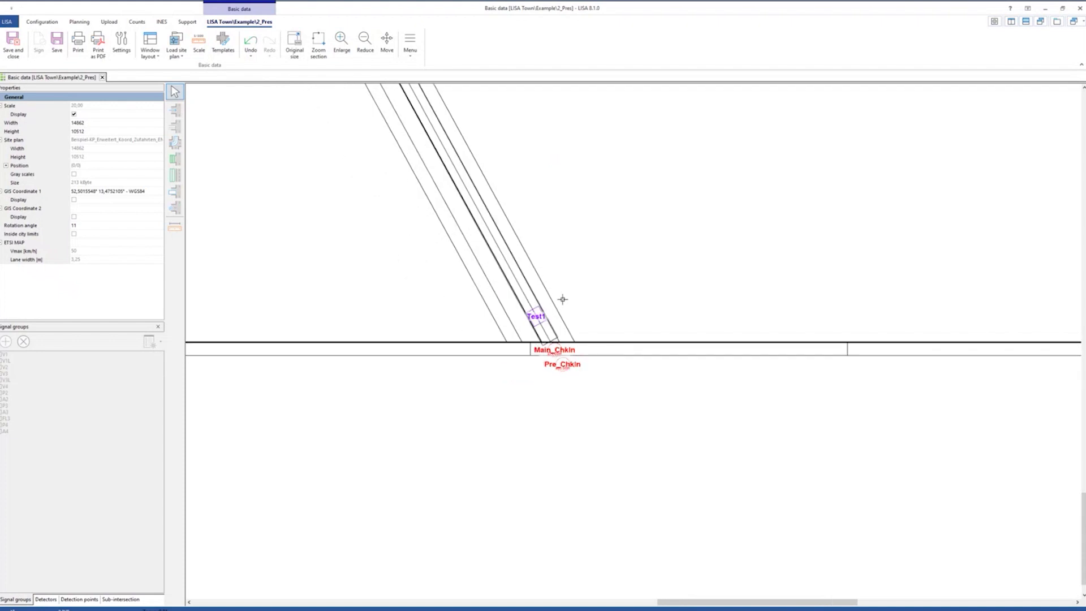
scroll(570, 302, "down", 2)
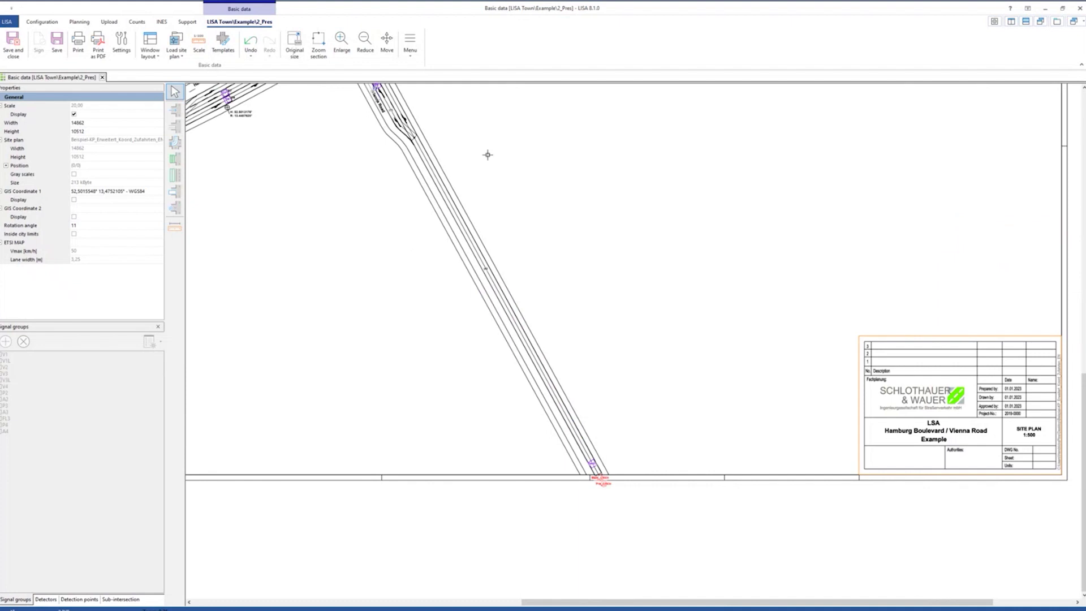
scroll(529, 362, "up", 6)
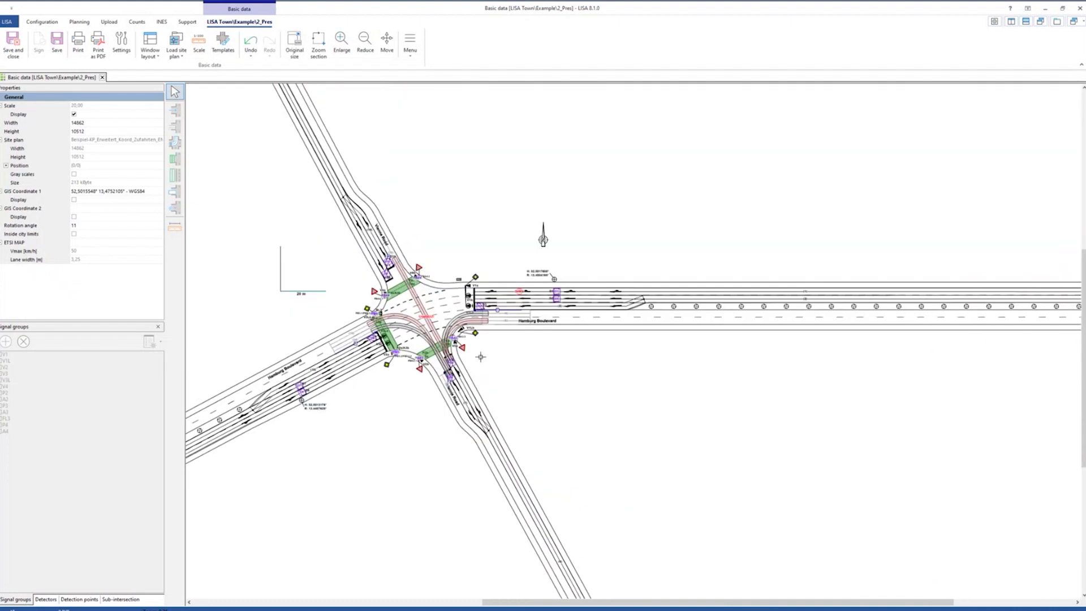
scroll(523, 317, "up", 2)
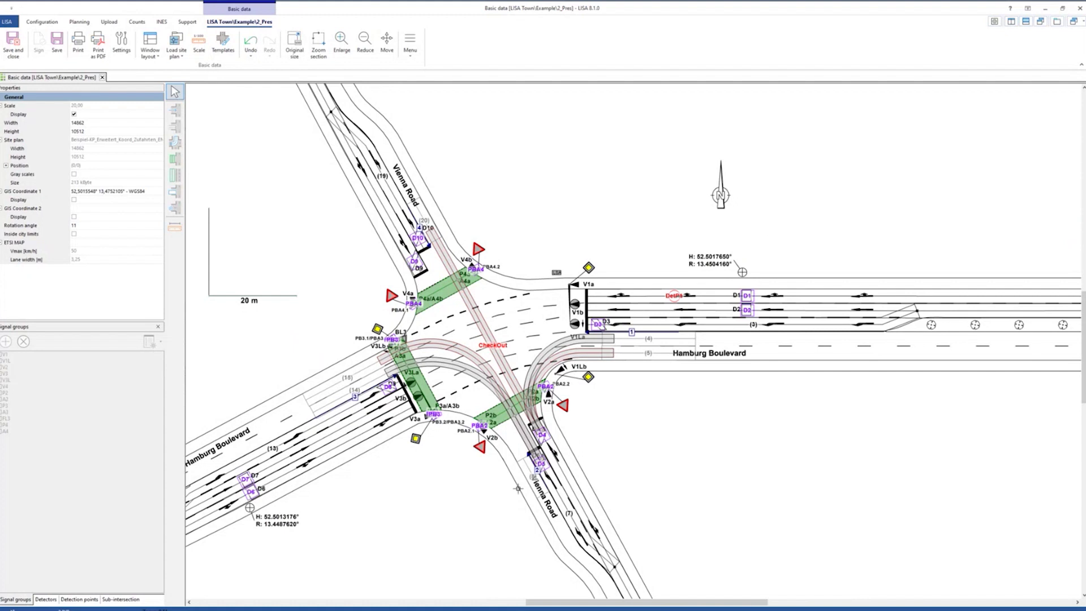
scroll(492, 445, "up", 2)
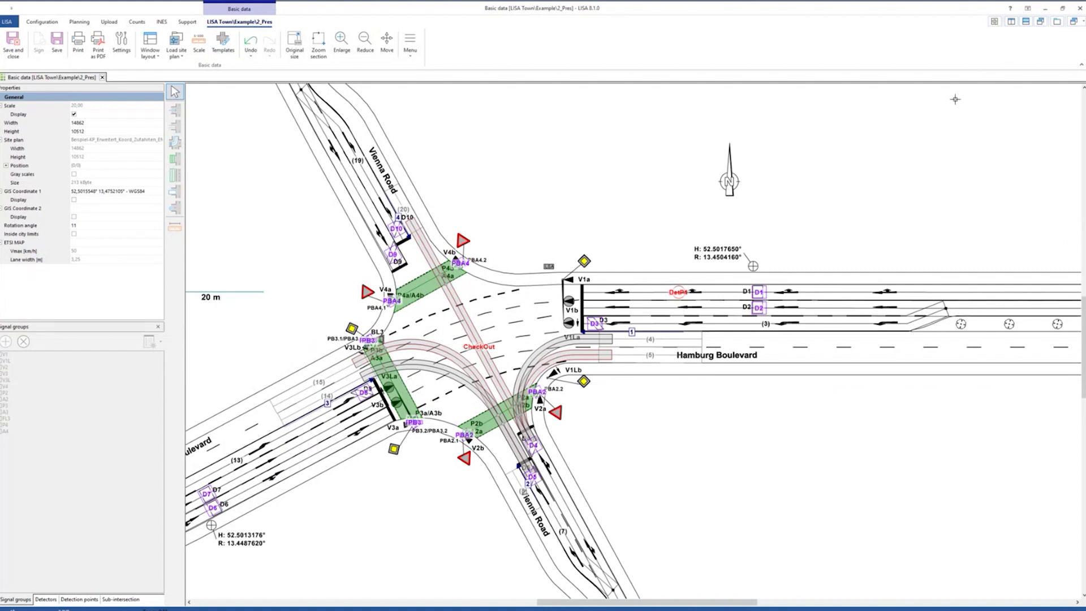
left_click(1010, 13)
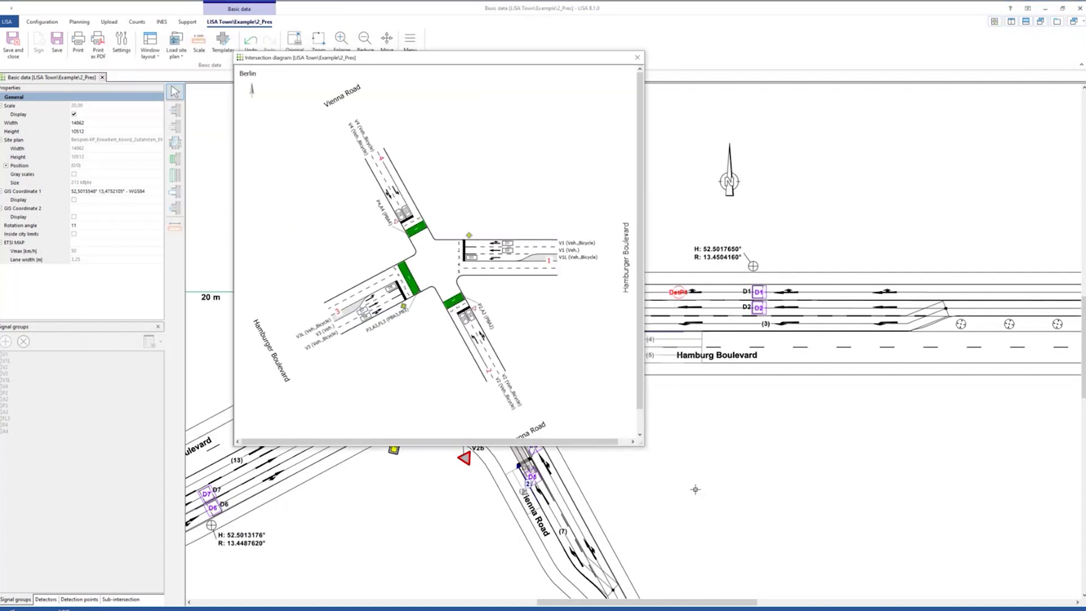
Enlarge the intersection diagram window and switch the display of detectors off and back on
left_click_drag(643, 447, 884, 555)
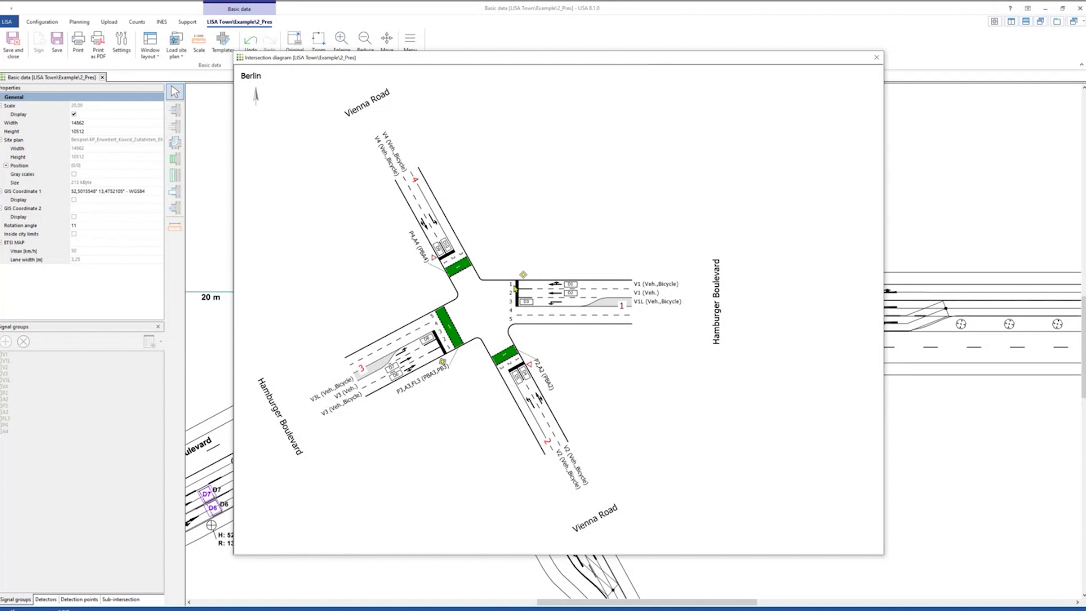
right_click(493, 230)
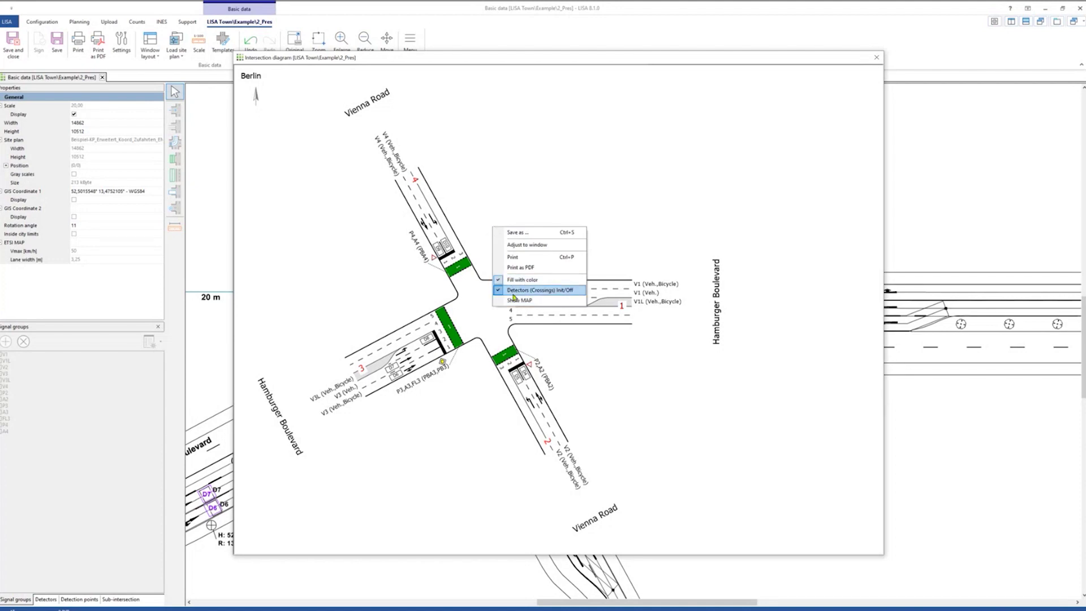
left_click(531, 290)
right_click(529, 290)
left_click(547, 353)
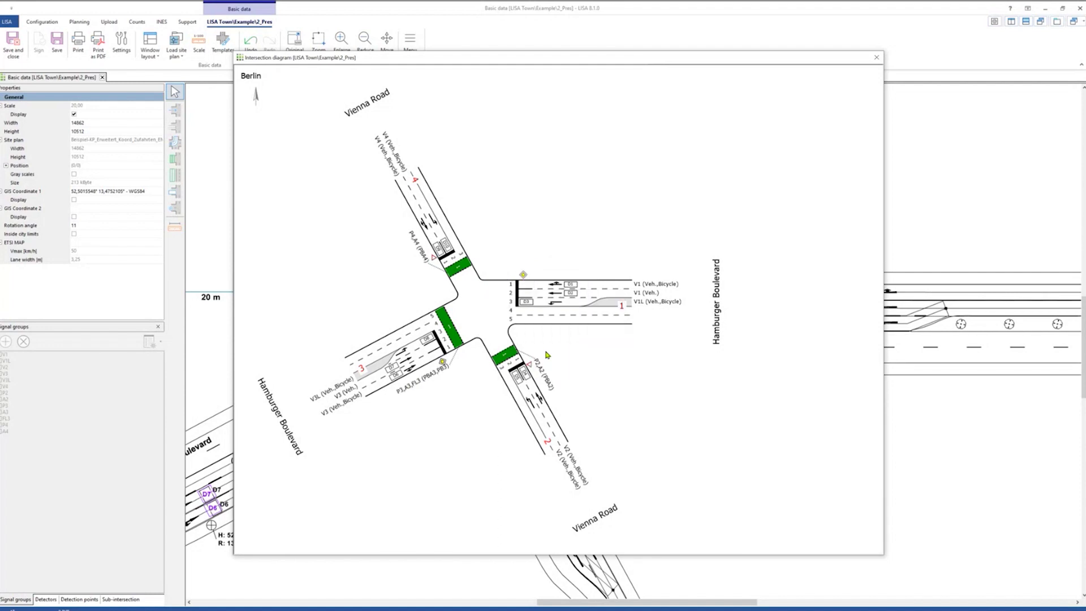
Compare the lane numbering in the intersection diagram with MAP shown and hidden, and close the diagram
right_click(523, 333)
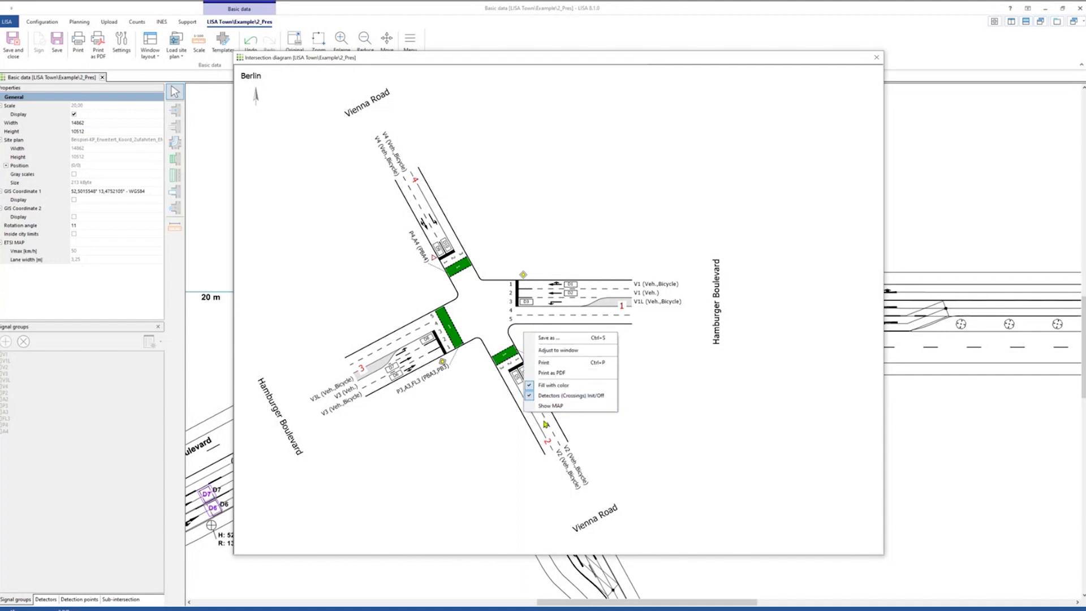
left_click(562, 410)
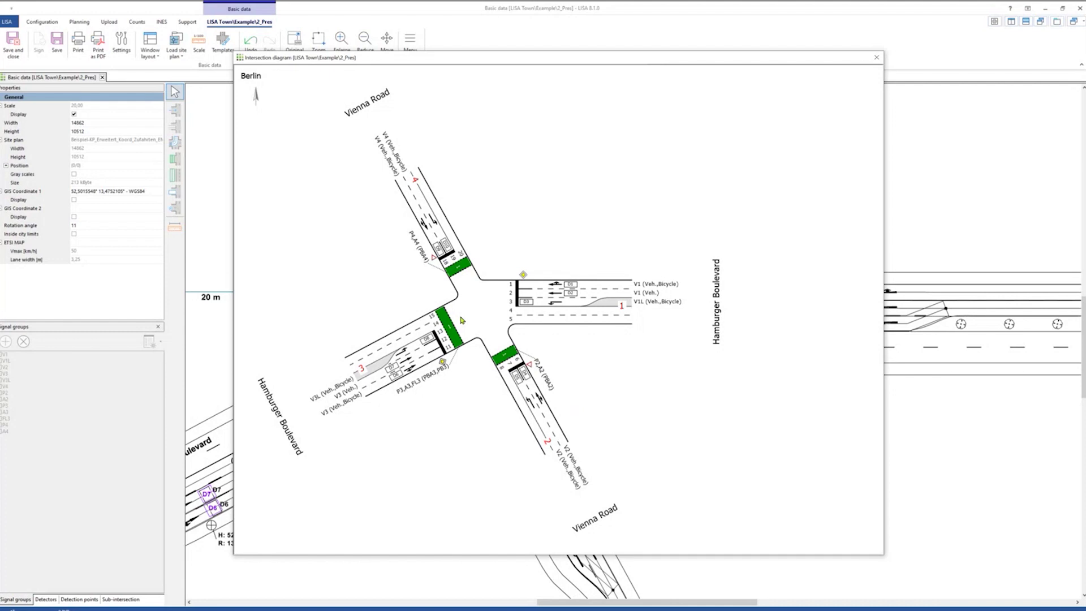
right_click(524, 308)
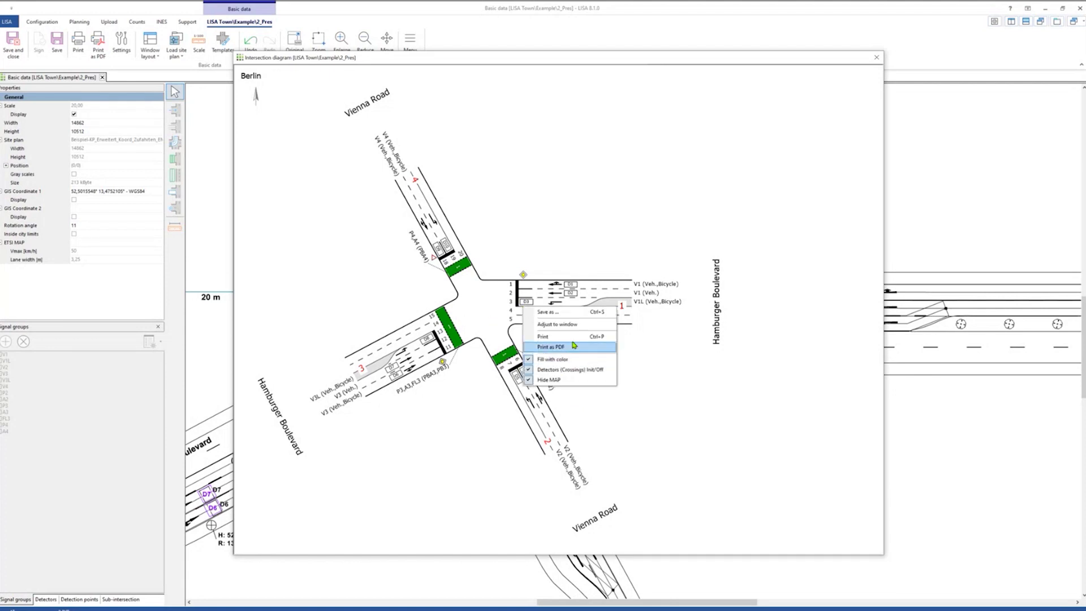
left_click(569, 380)
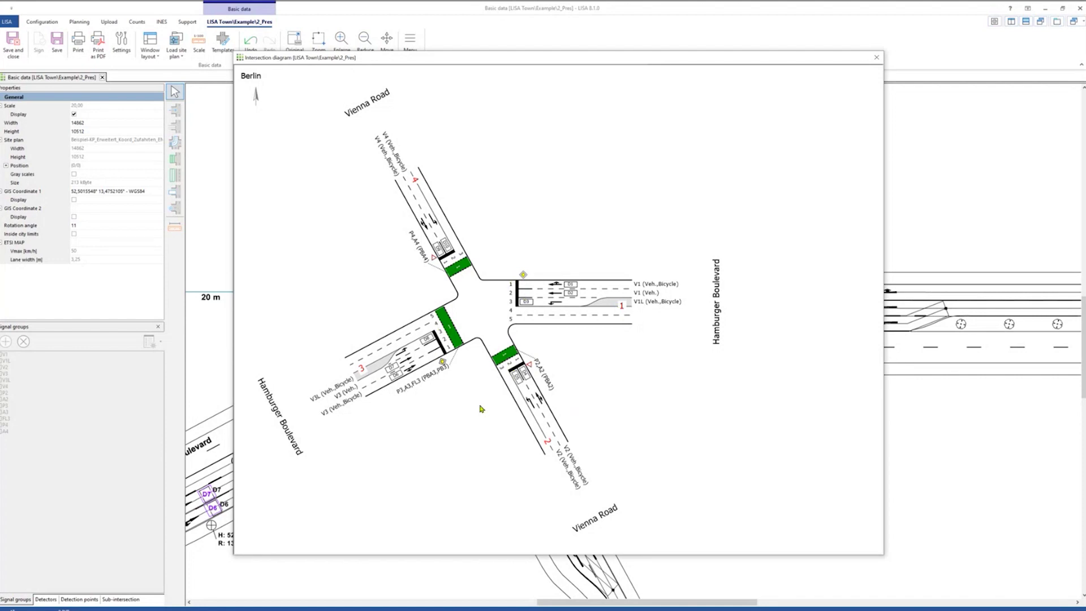
right_click(470, 367)
left_click(498, 439)
right_click(401, 272)
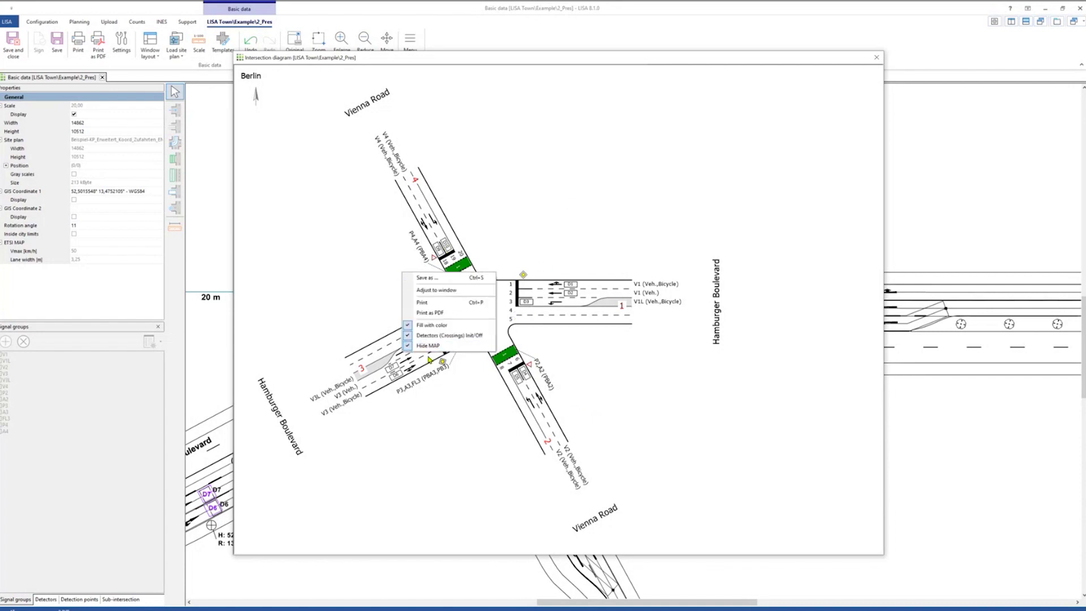
left_click(430, 346)
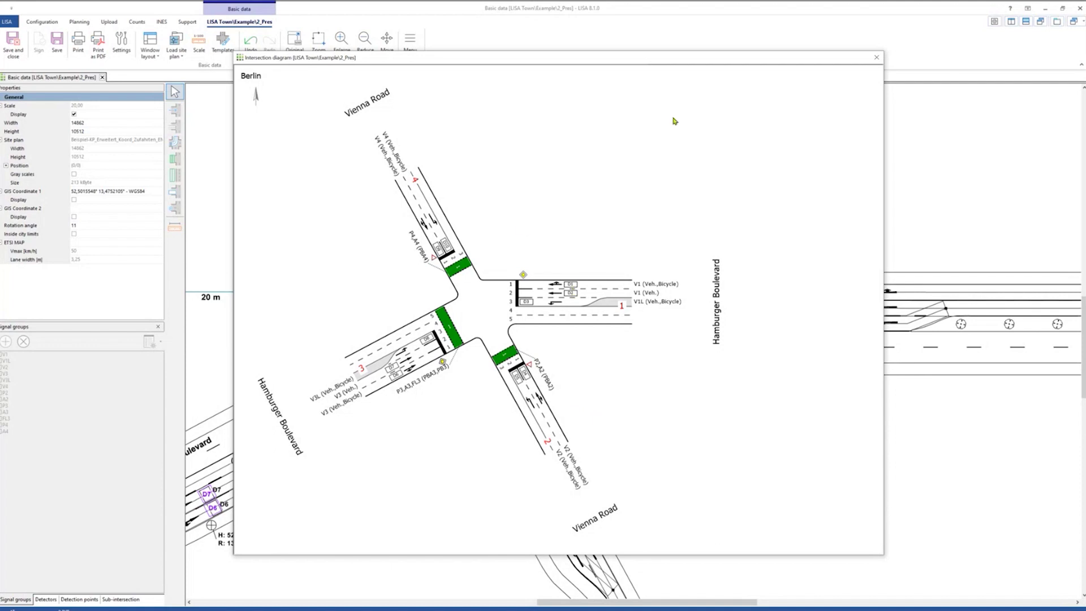
left_click(876, 57)
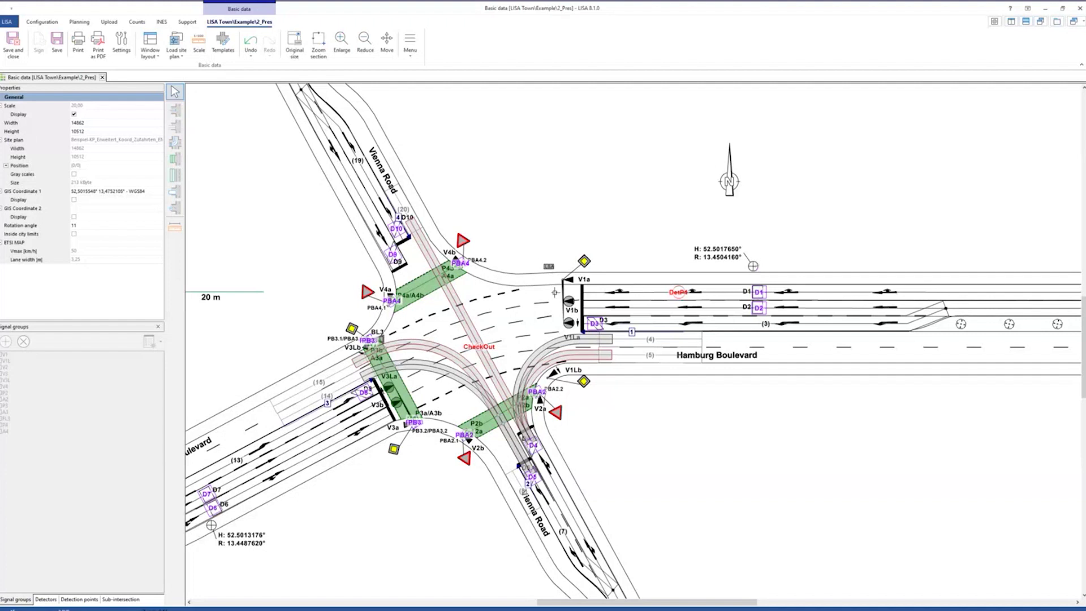
Examine the ETSI MAP attributes of lane 1 on the eastern Hamburg Boulevard approach, including ingressApproach, egressApproach, directionalUse, sharedWith and laneType
scroll(556, 293, "up", 2)
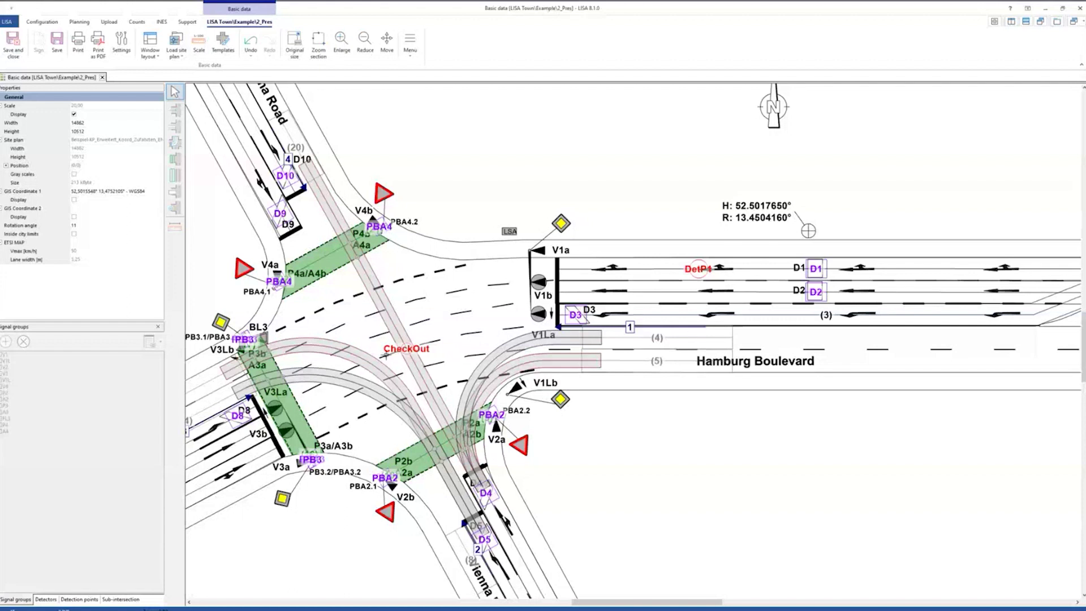
left_click(699, 269)
left_click(700, 269)
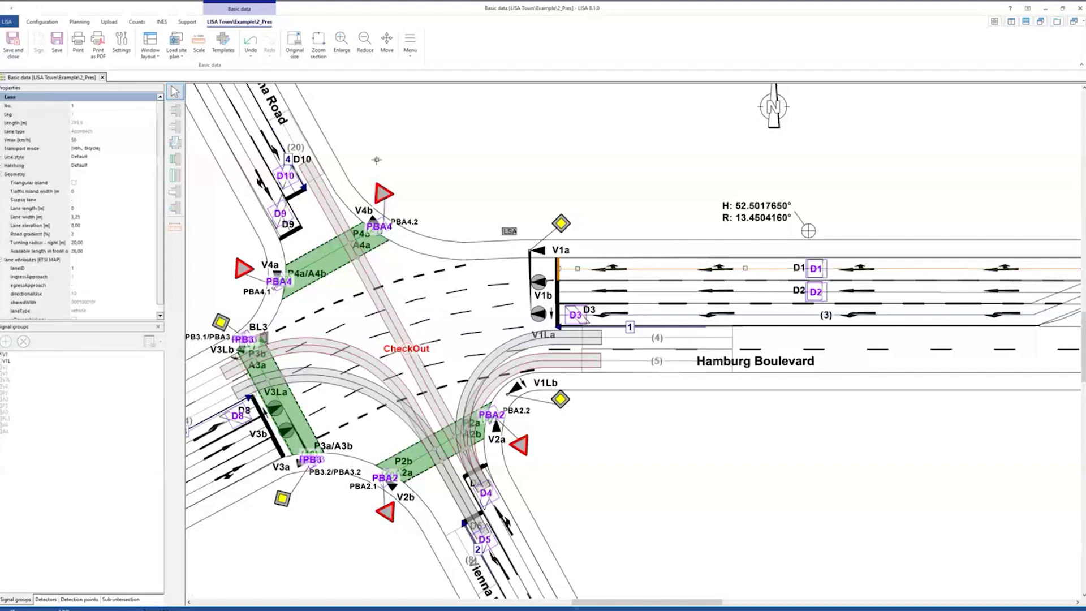
left_click(2, 176)
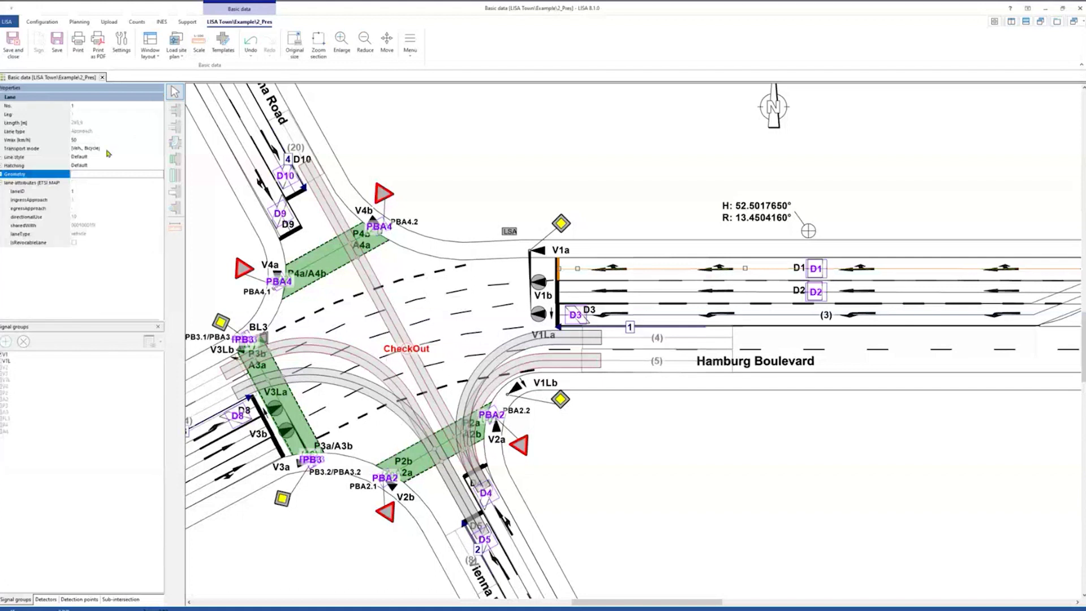
left_click(46, 184)
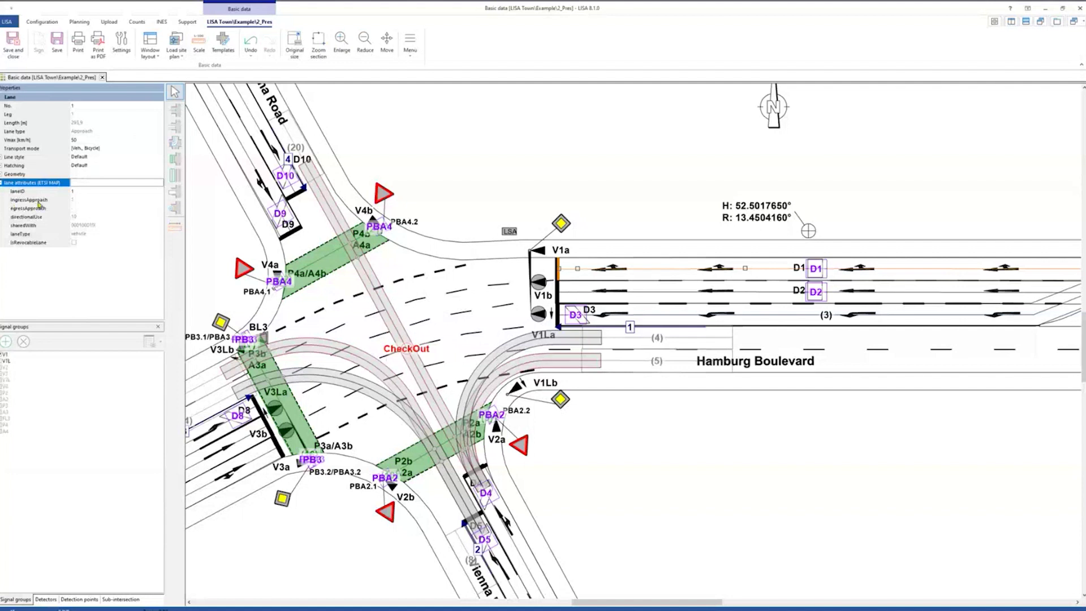
left_click(79, 202)
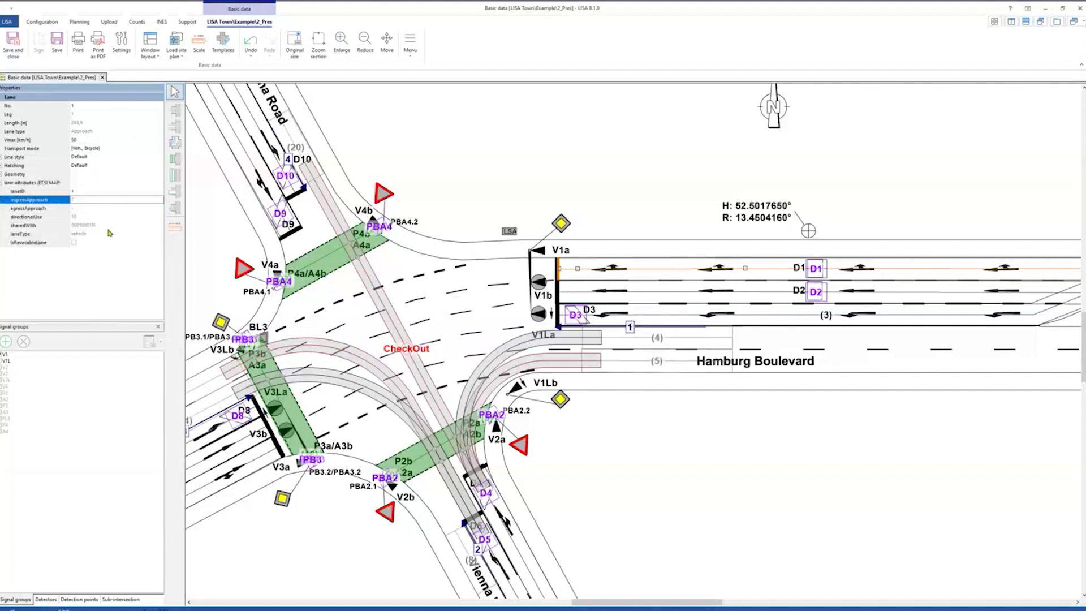
left_click(33, 208)
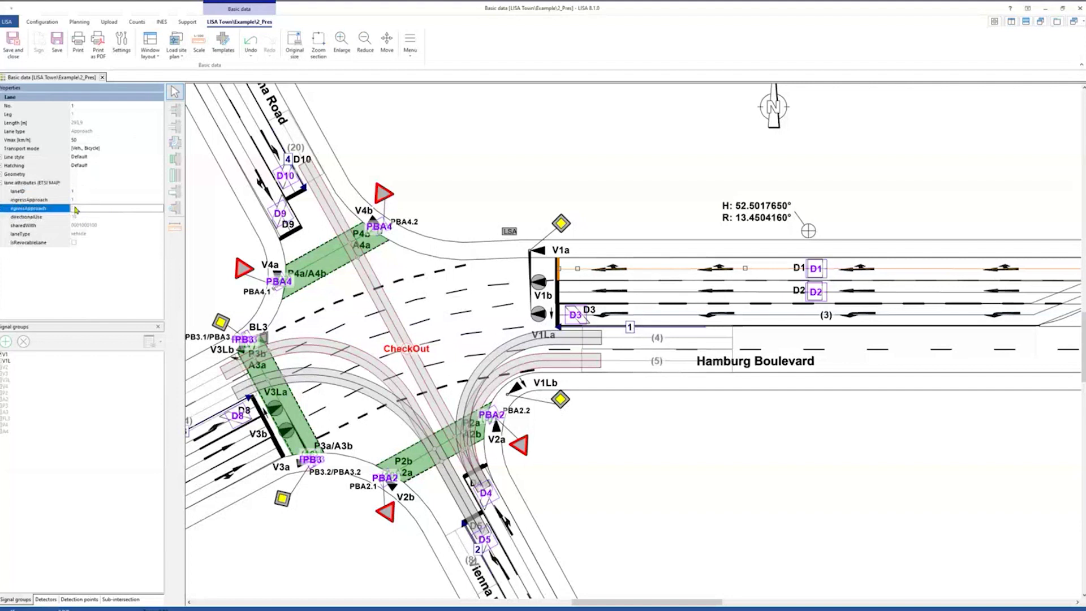
left_click(22, 222)
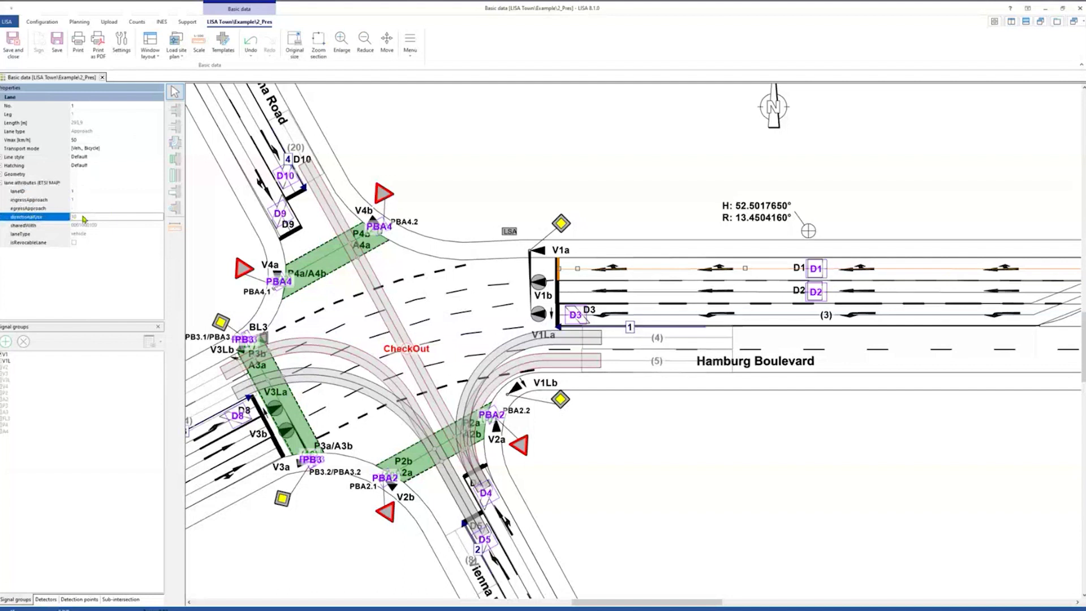
left_click(36, 226)
left_click(32, 234)
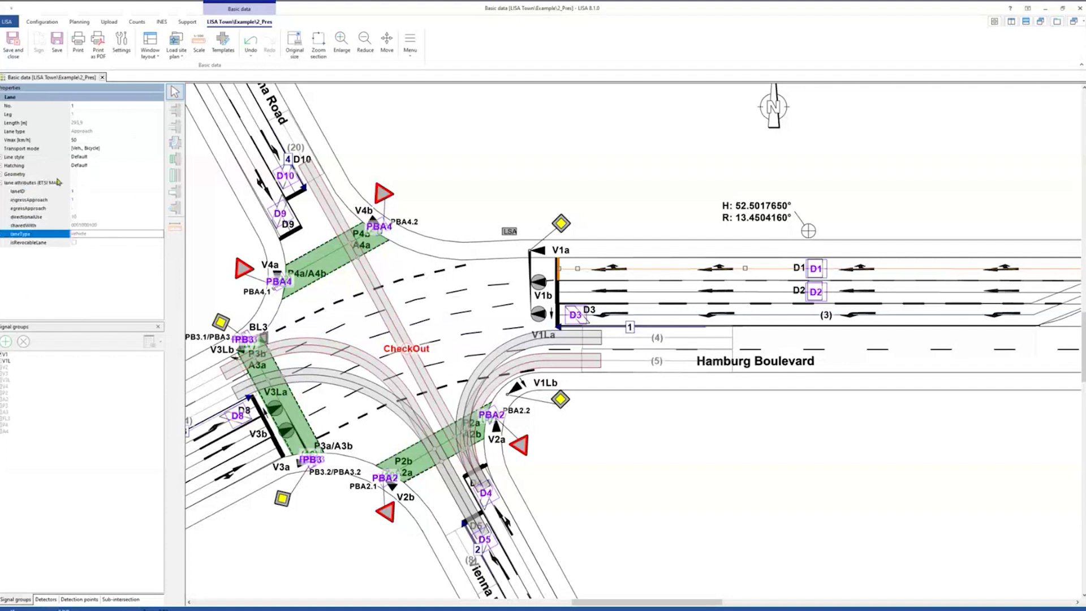
left_click(570, 243)
Show the travel paths of lane 1 on the eastern Hamburg Boulevard approach
scroll(566, 249, "up", 3)
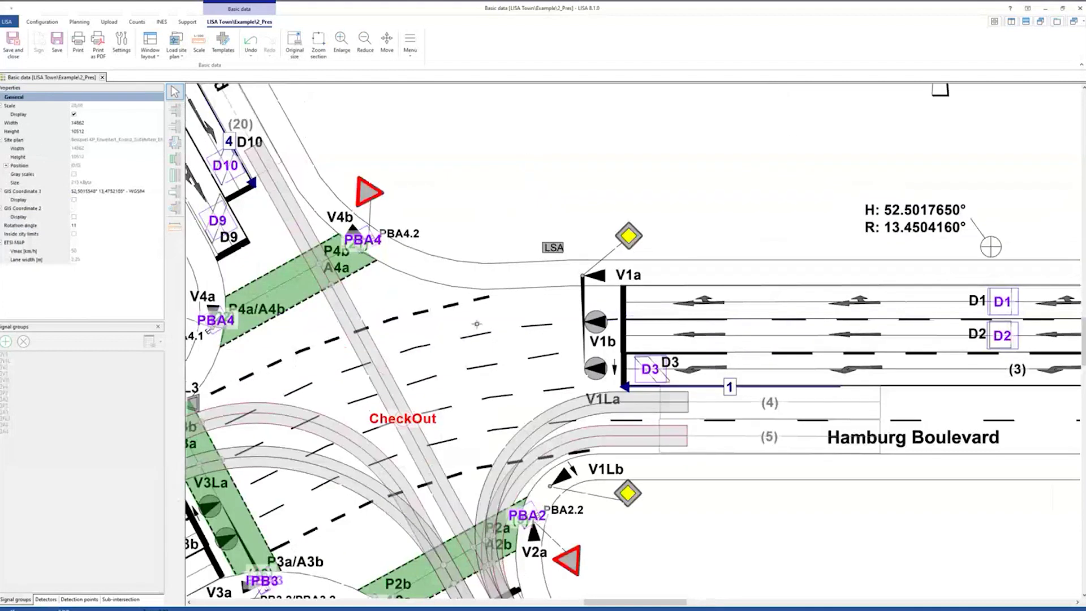
left_click(643, 304)
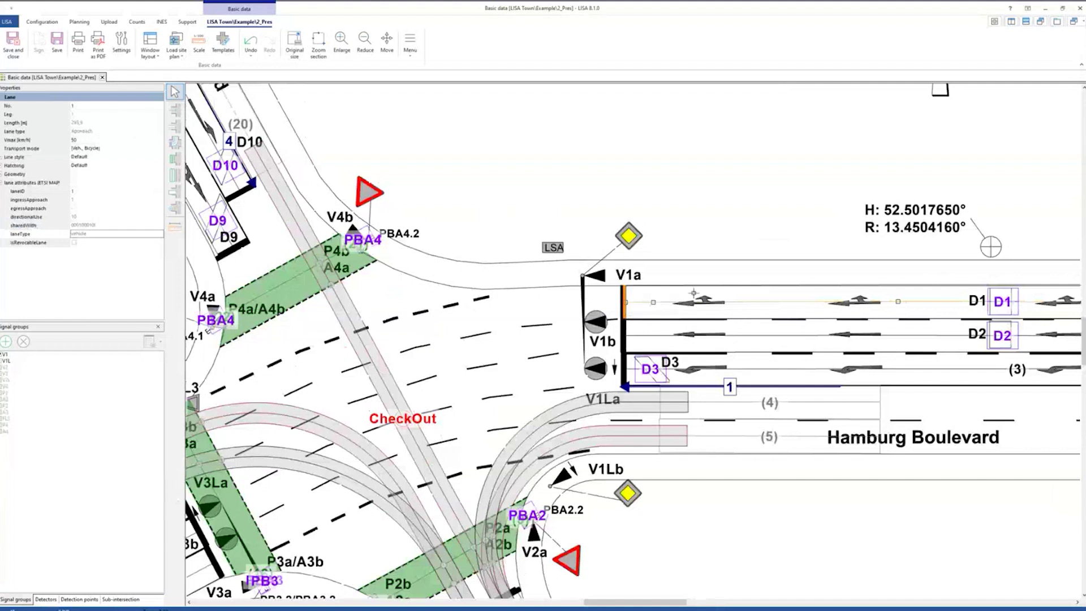
right_click(676, 302)
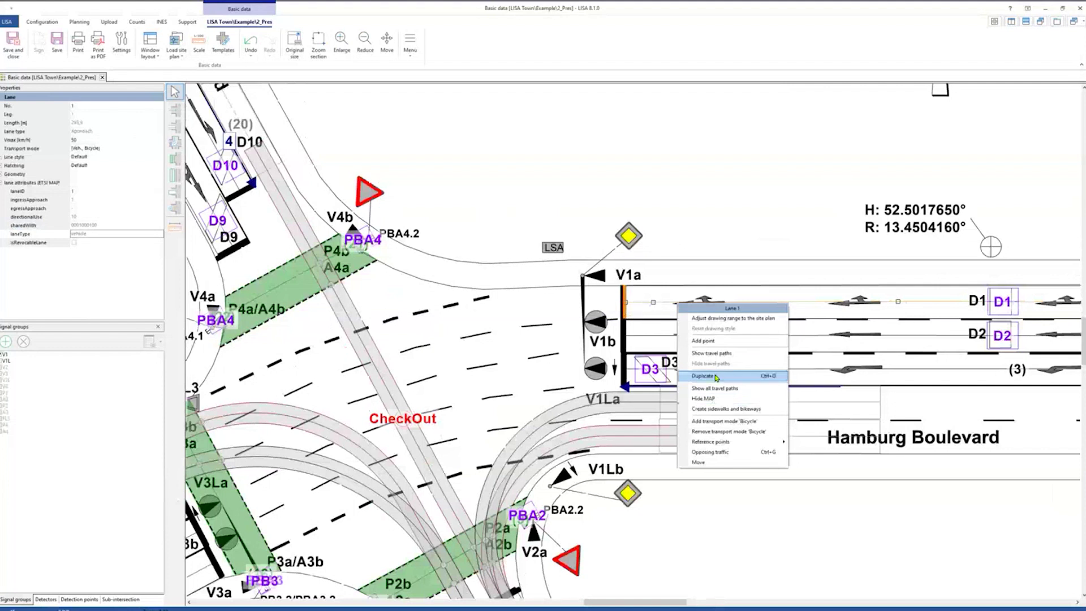
left_click(714, 354)
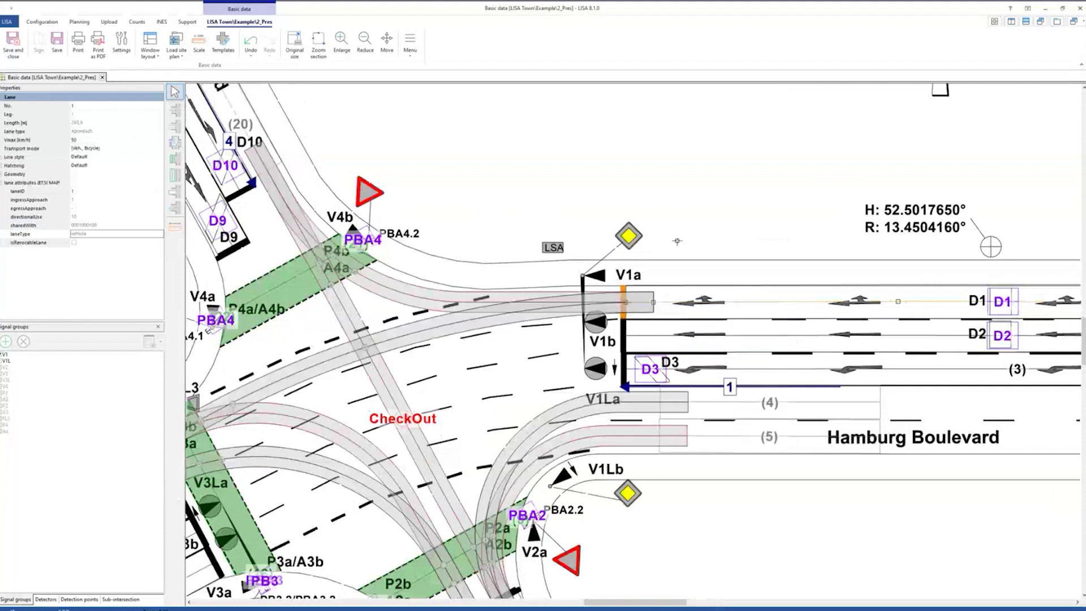
Set the transport mode of both lane 1 travel paths to Tram only and check the lane's attributes
left_click(411, 333)
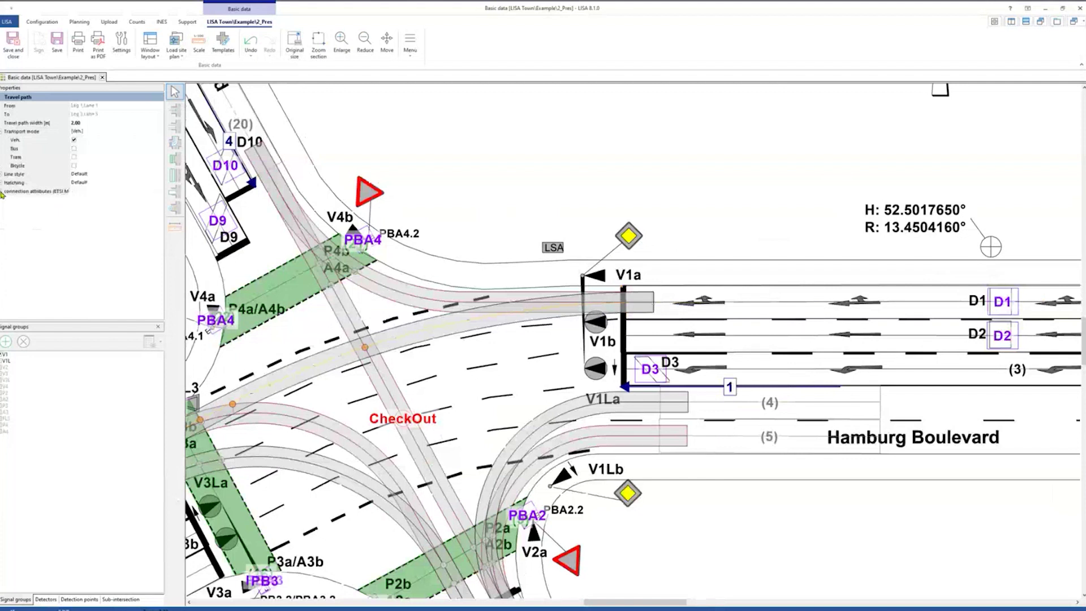
left_click(74, 157)
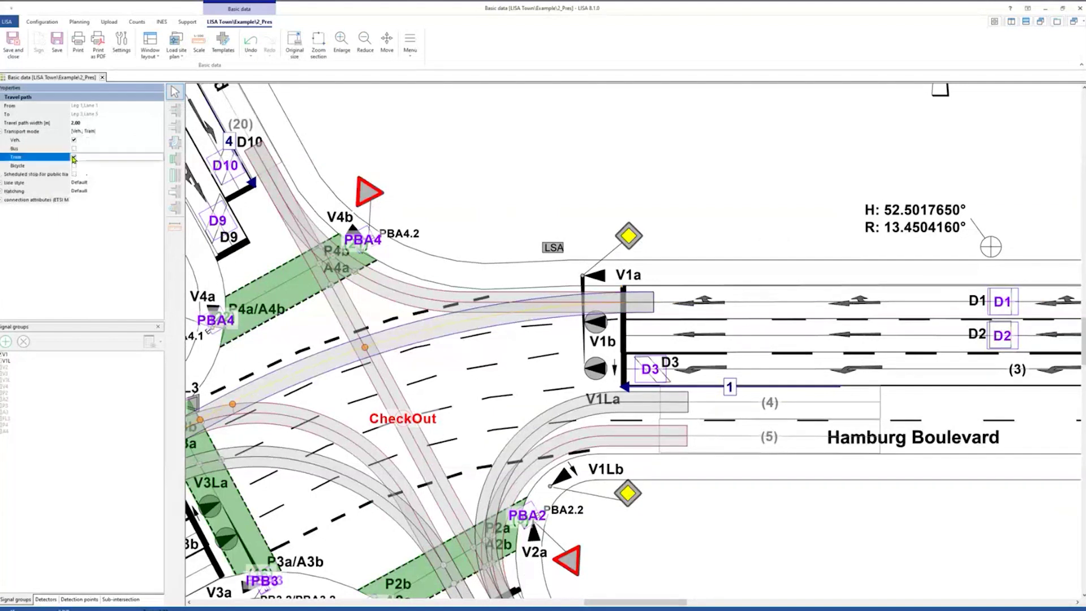
left_click(74, 140)
left_click(74, 140)
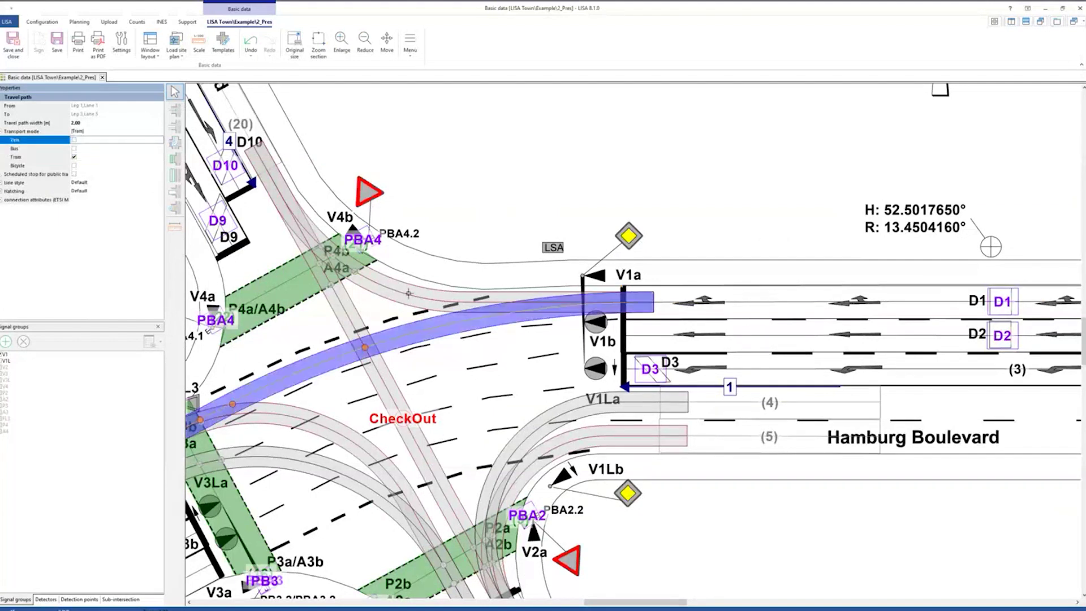
left_click(73, 157)
left_click(679, 298)
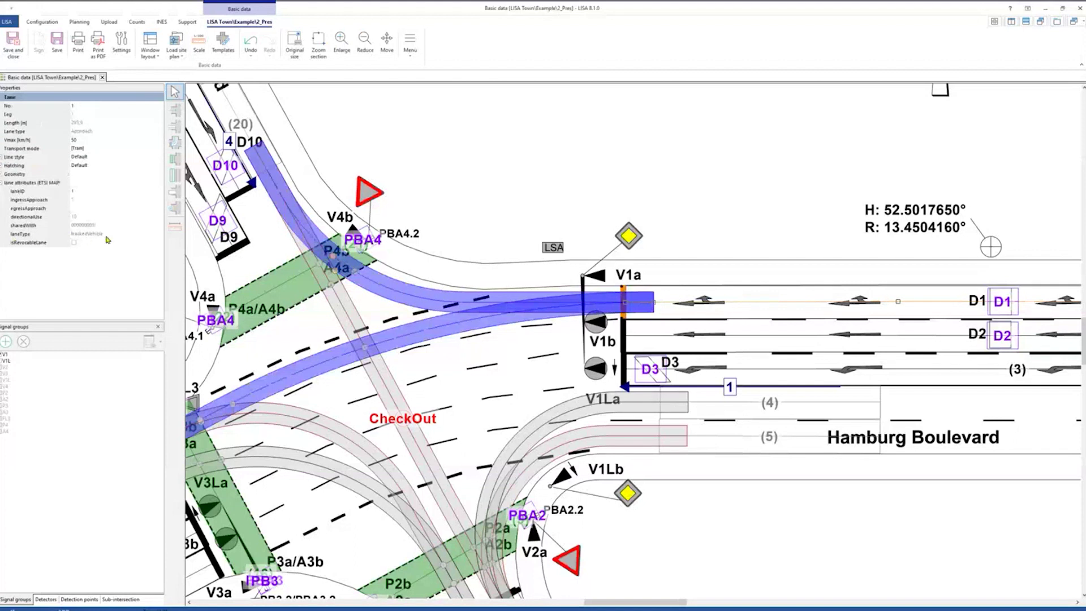
Set the straight-ahead travel path from lane 1 to transport modes Veh. and Bicycle, without Tram
left_click(408, 336)
left_click(691, 304)
key("Tab")
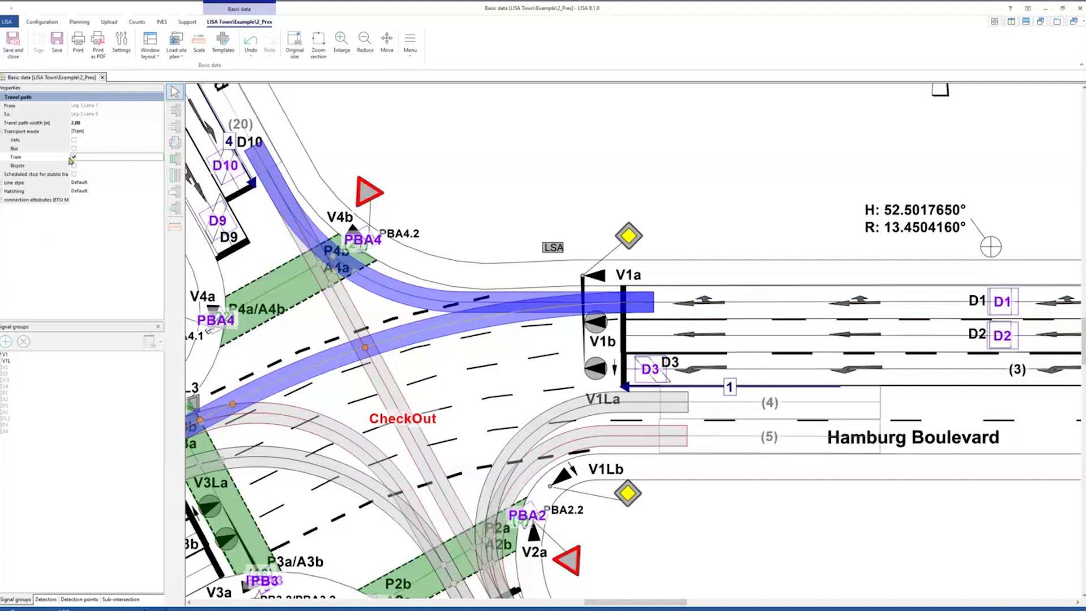
left_click(74, 139)
left_click(74, 157)
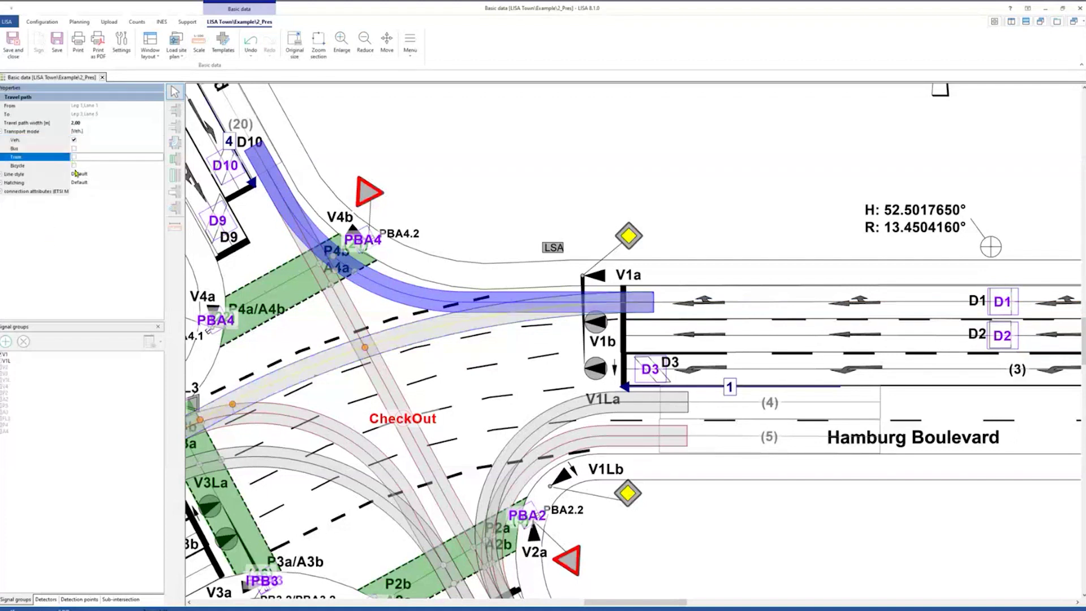
Set the right-turn travel path from lane 1 to transport modes Veh. and Bicycle, without Tram, and reselect the lane
key("Tab")
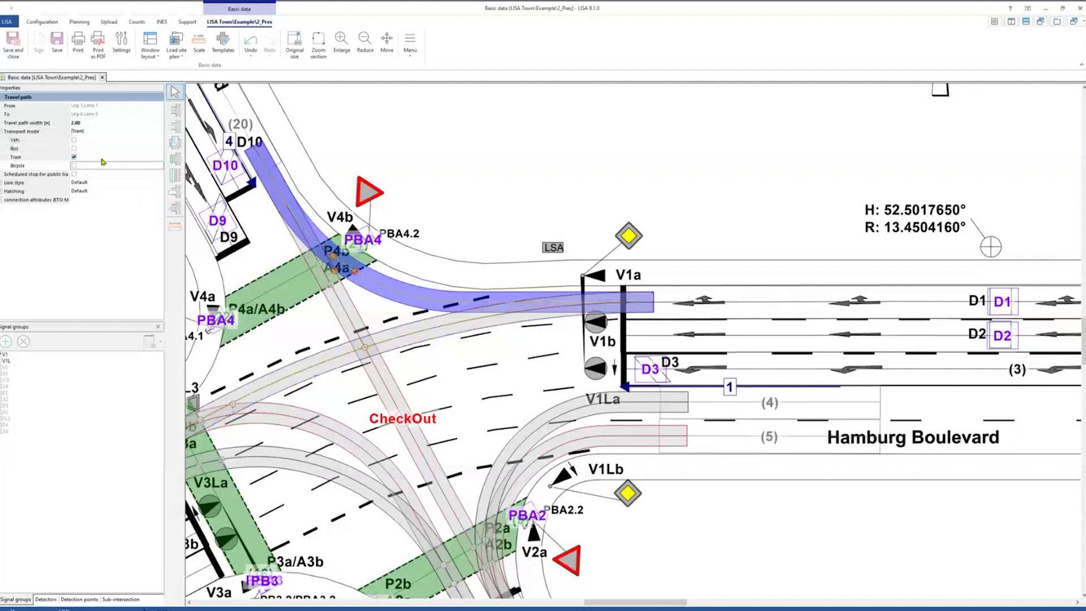
left_click(73, 140)
left_click(73, 165)
left_click(74, 157)
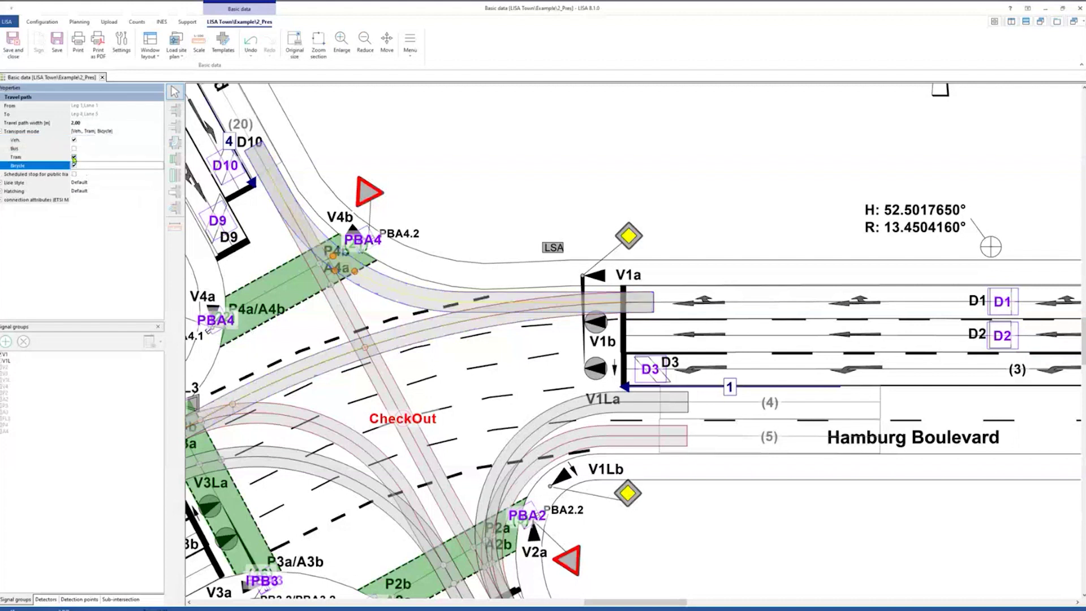
key("Tab")
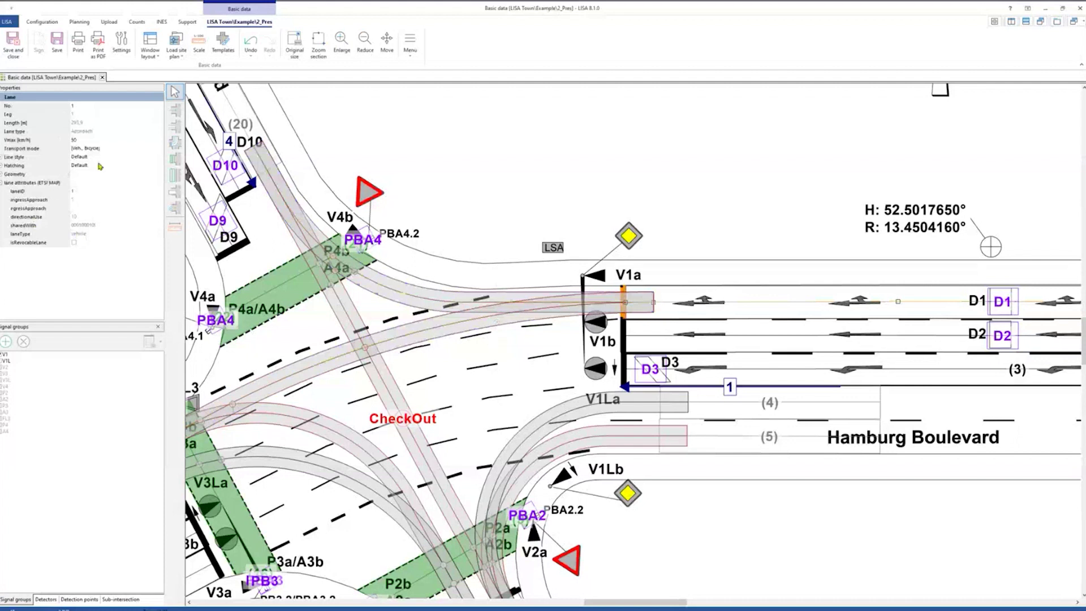
Show the ETSI MAP connection attributes of the straight-ahead travel path from lane 1, widening the attribute name column
scroll(673, 333, "right", 1)
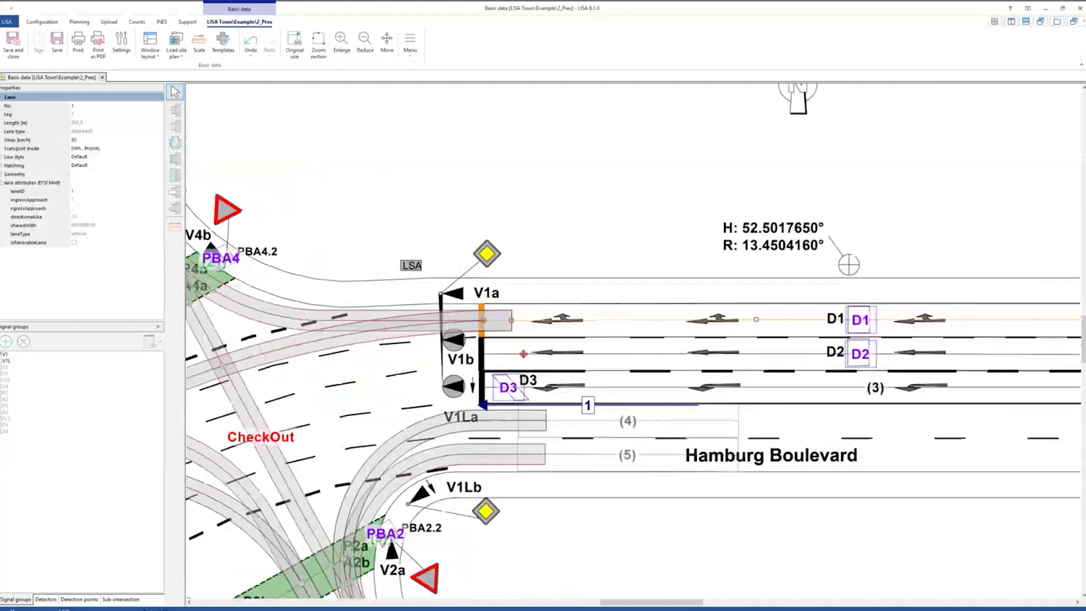
left_click(673, 334)
scroll(673, 333, "left", 1)
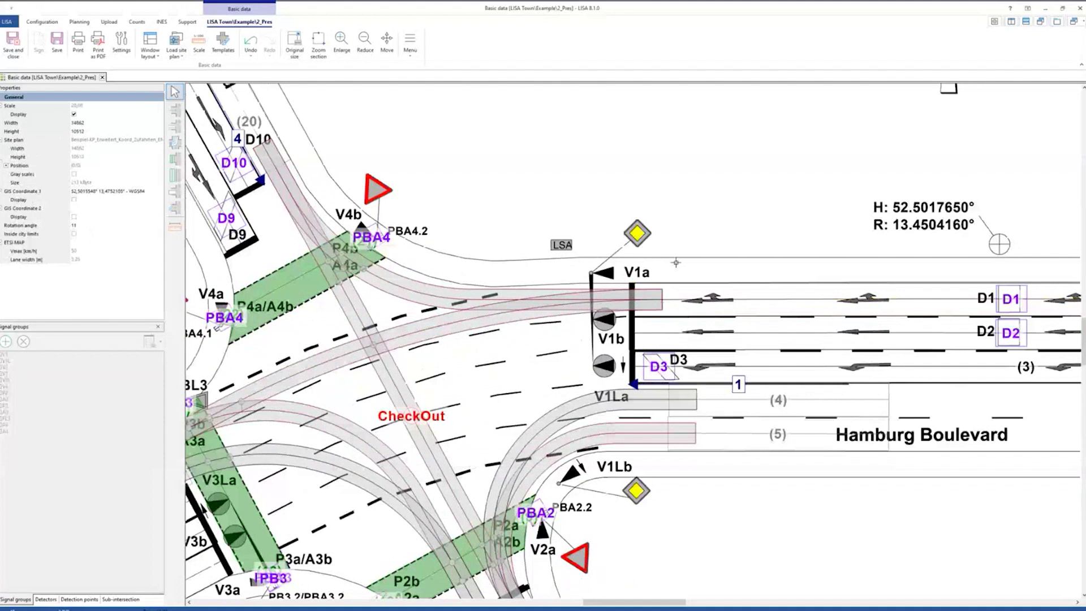
left_click_drag(500, 396, 571, 384)
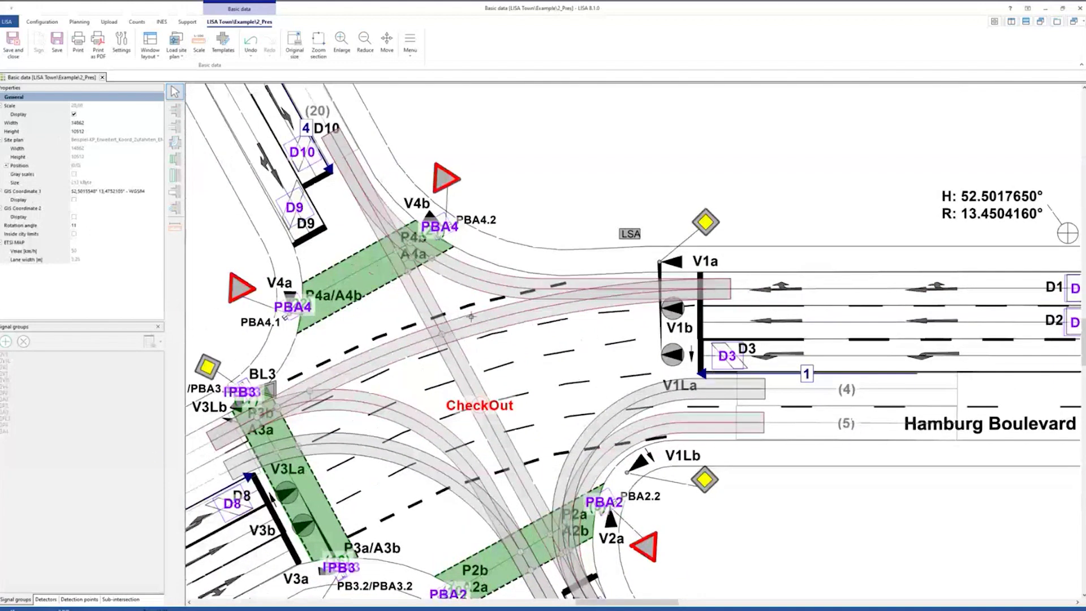
left_click(503, 320)
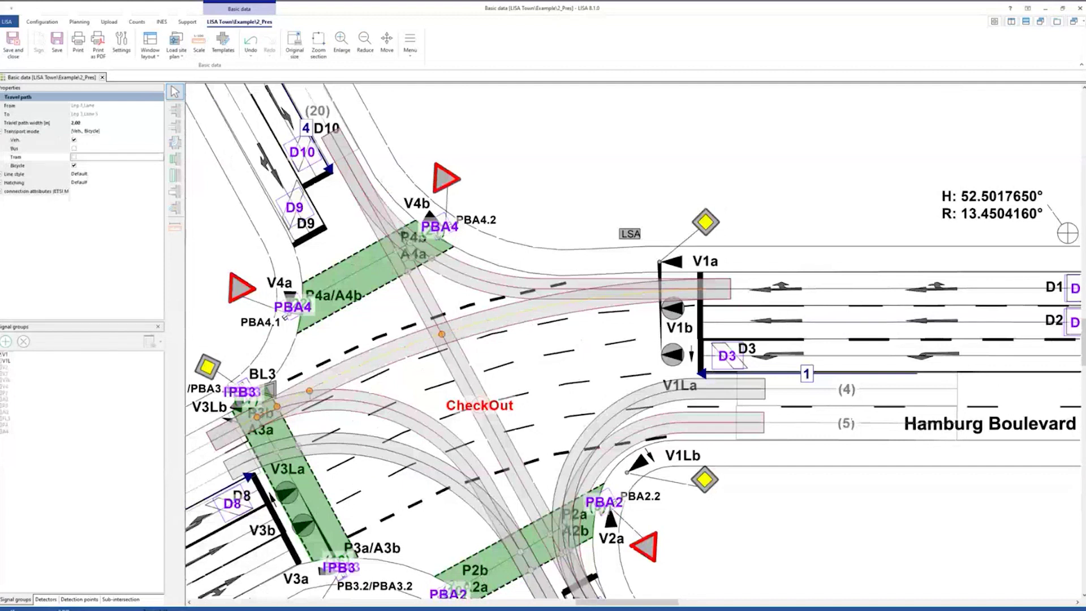
left_click_drag(72, 108, 100, 107)
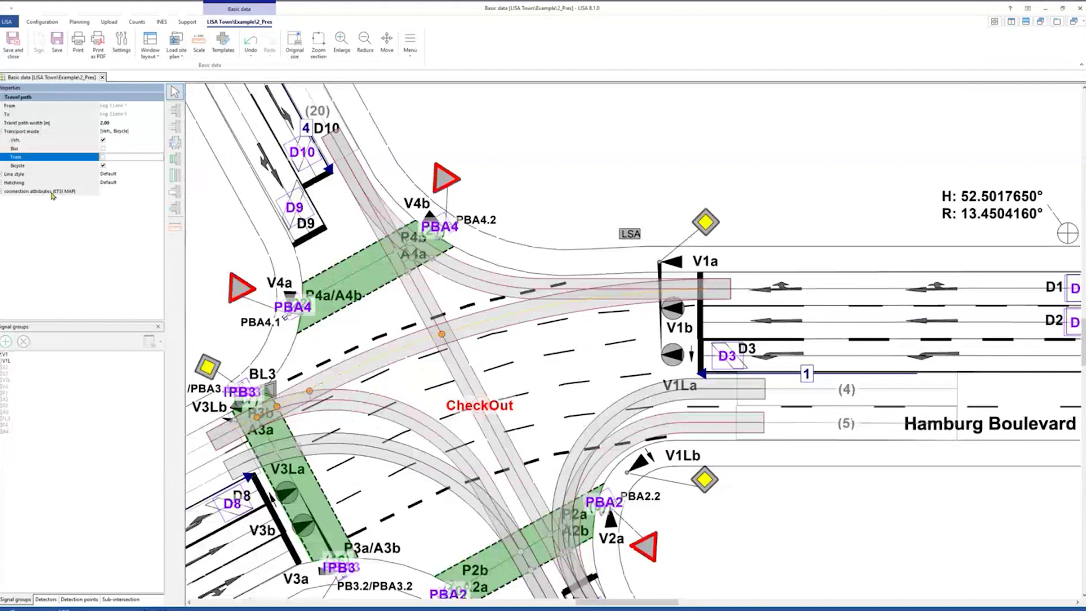
left_click(3, 192)
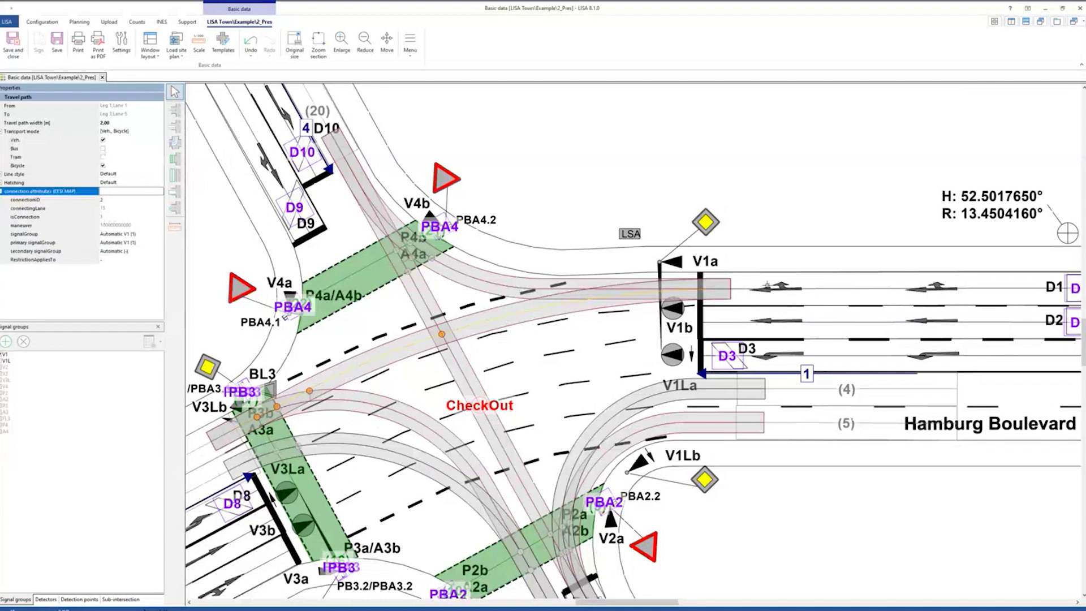
Check lane 1's ETSI MAP attributes and view the signalGroup options of its straight-ahead travel path without changing the assignment
left_click(767, 286)
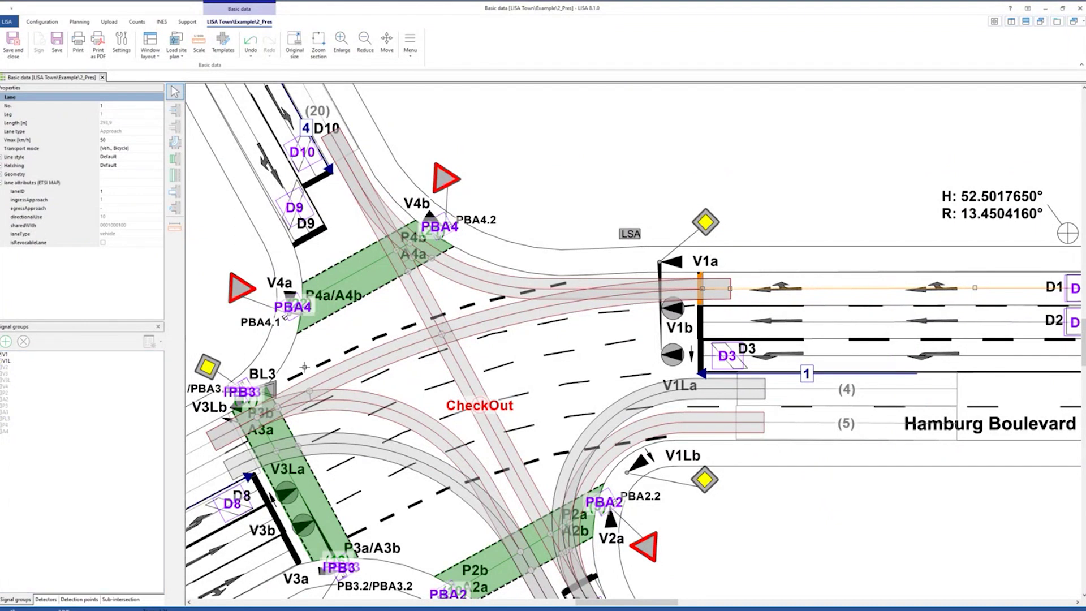
left_click(464, 326)
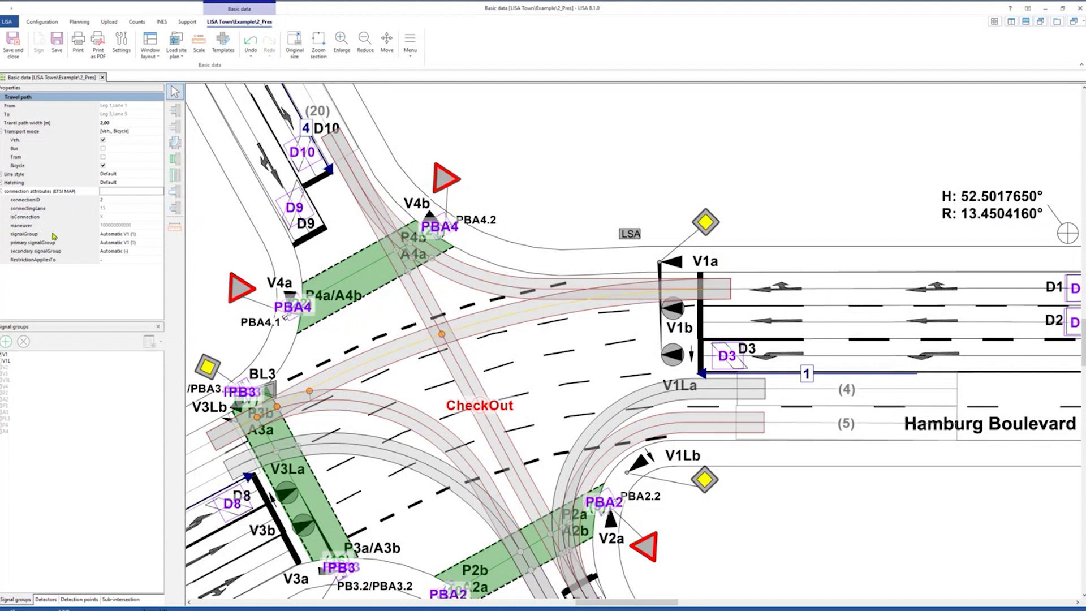
left_click(106, 235)
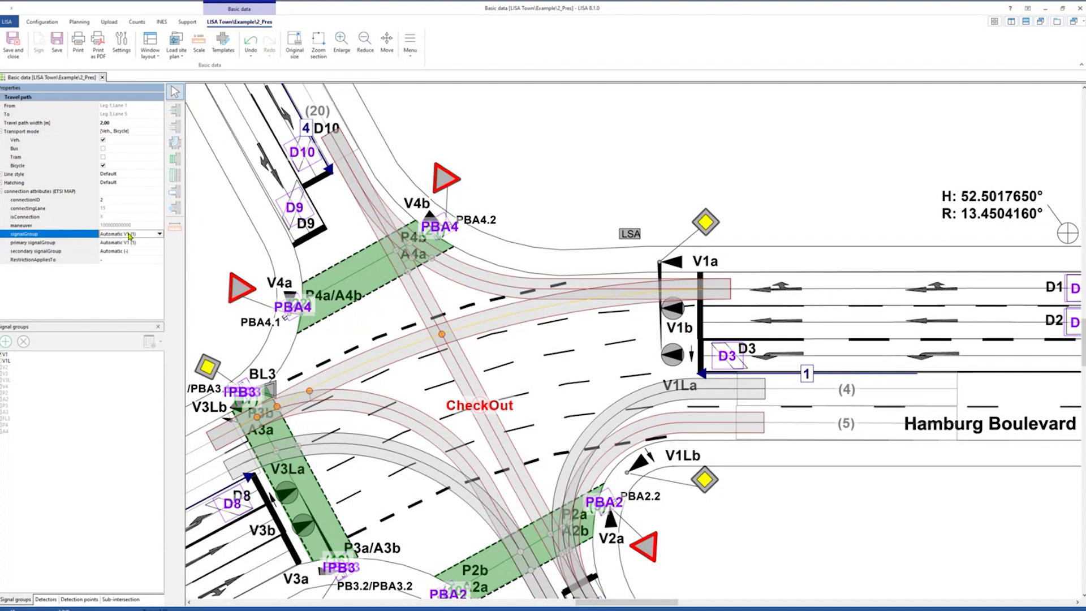
left_click(160, 234)
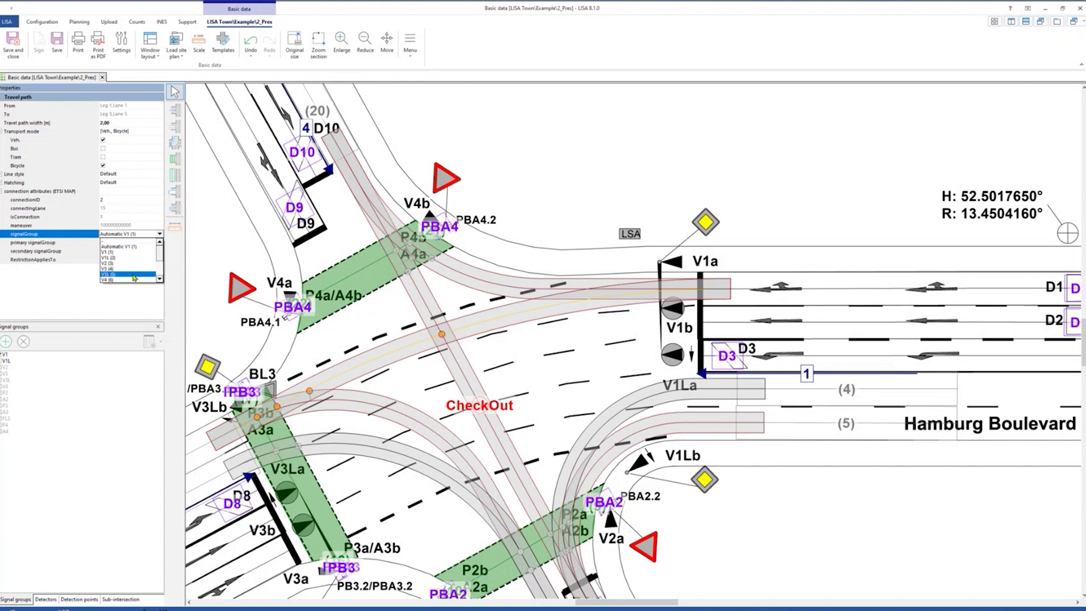
left_click(452, 296)
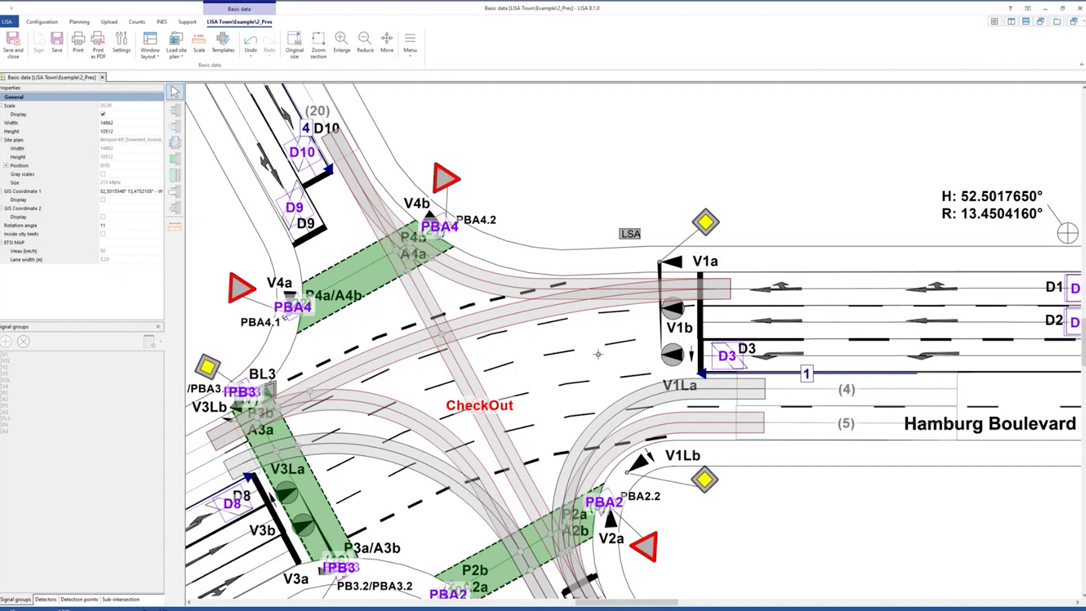
Compare the attributes of lane 1 with those of its straight-ahead travel path and the path's arc segment
left_click(823, 284)
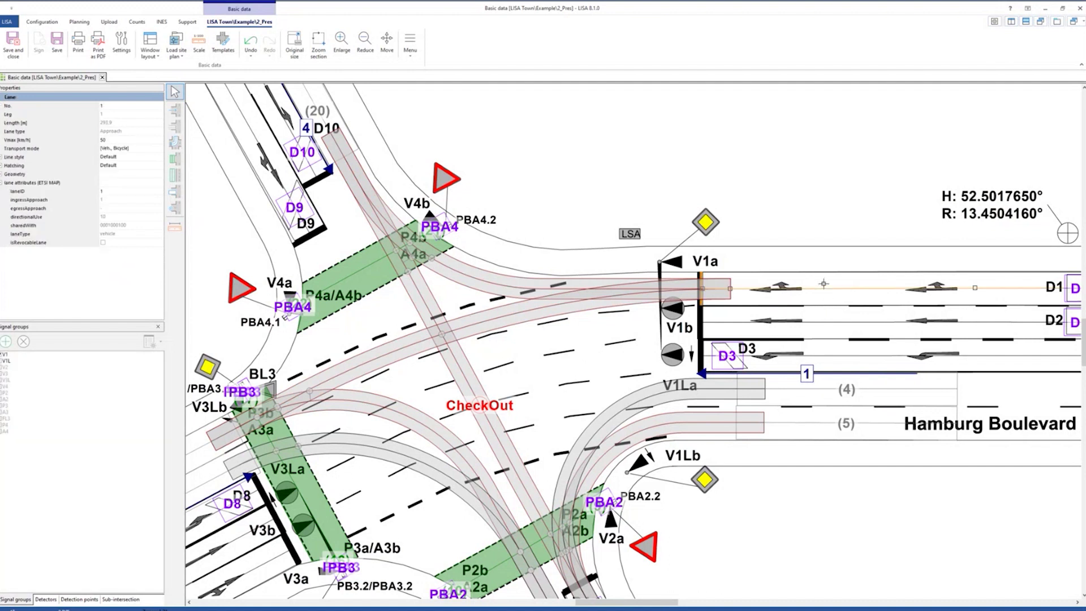
left_click(475, 317)
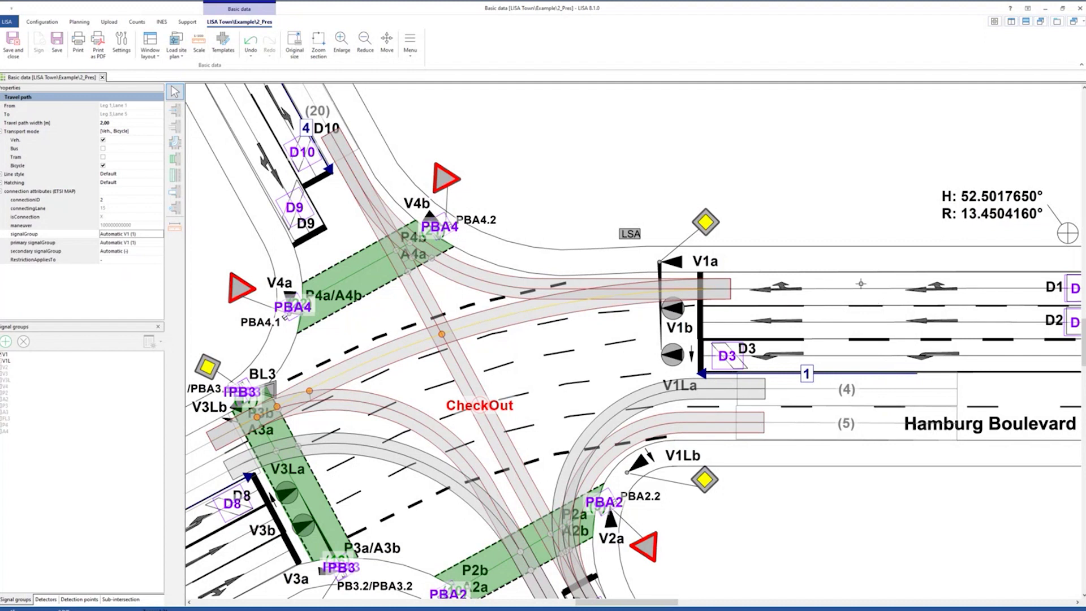
left_click(485, 321)
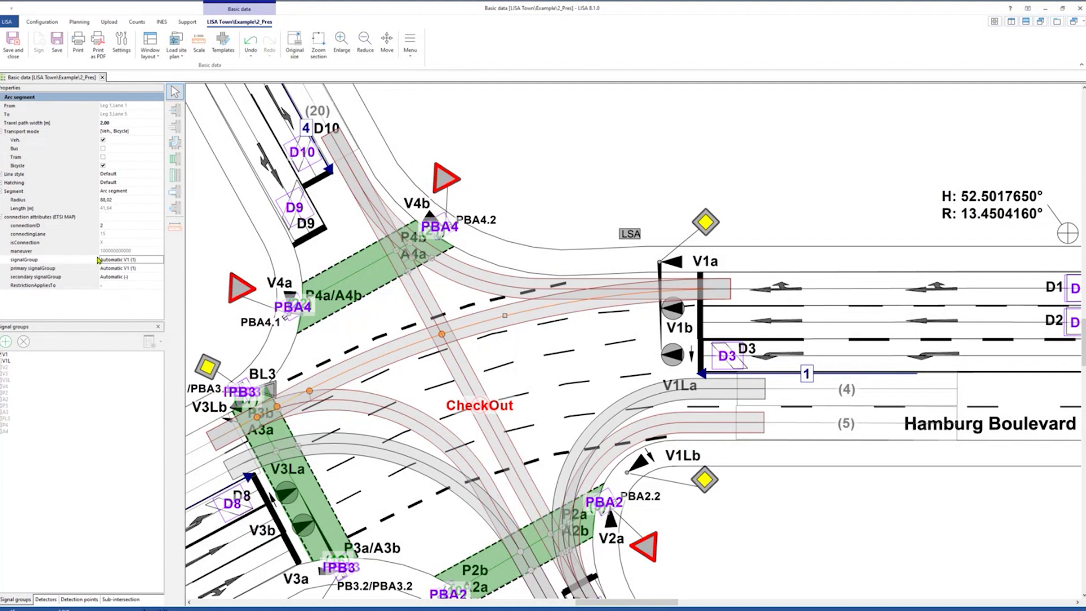
left_click(923, 333)
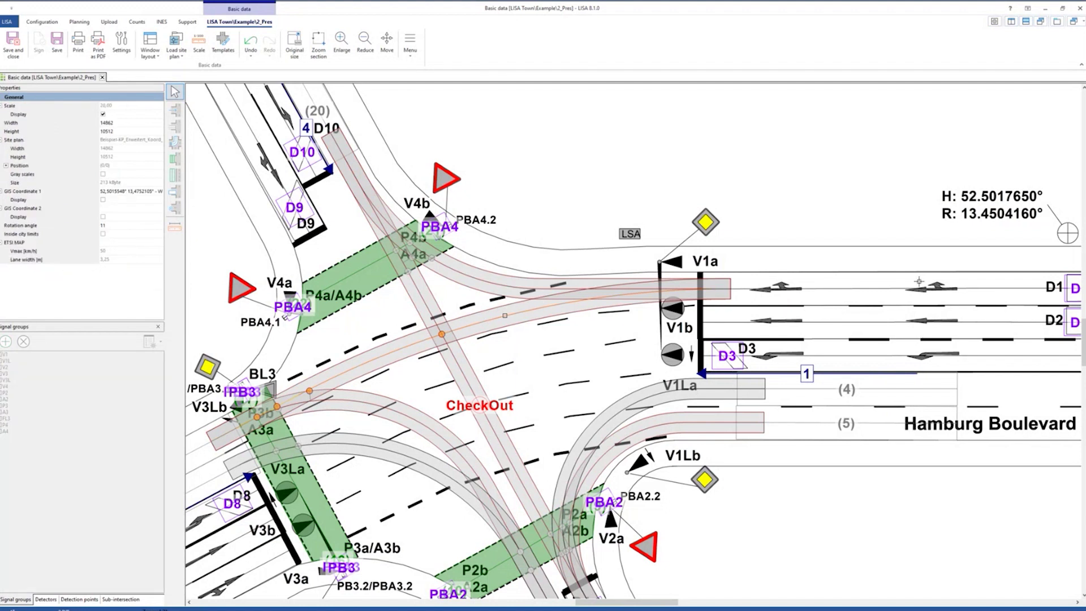
Examine the ETSI MAP node attributes of the line segment upstream of lane 1's stop line on Hamburg Boulevard
scroll(576, 360, "up", 3)
left_click(558, 348)
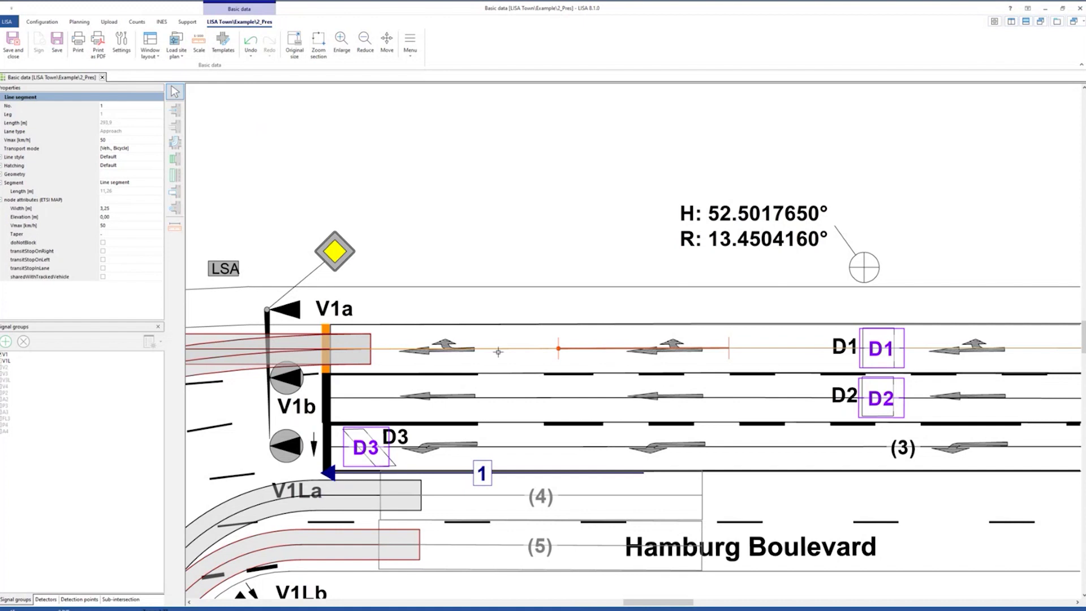
left_click(547, 360)
scroll(547, 359, "up", 2)
left_click(546, 359)
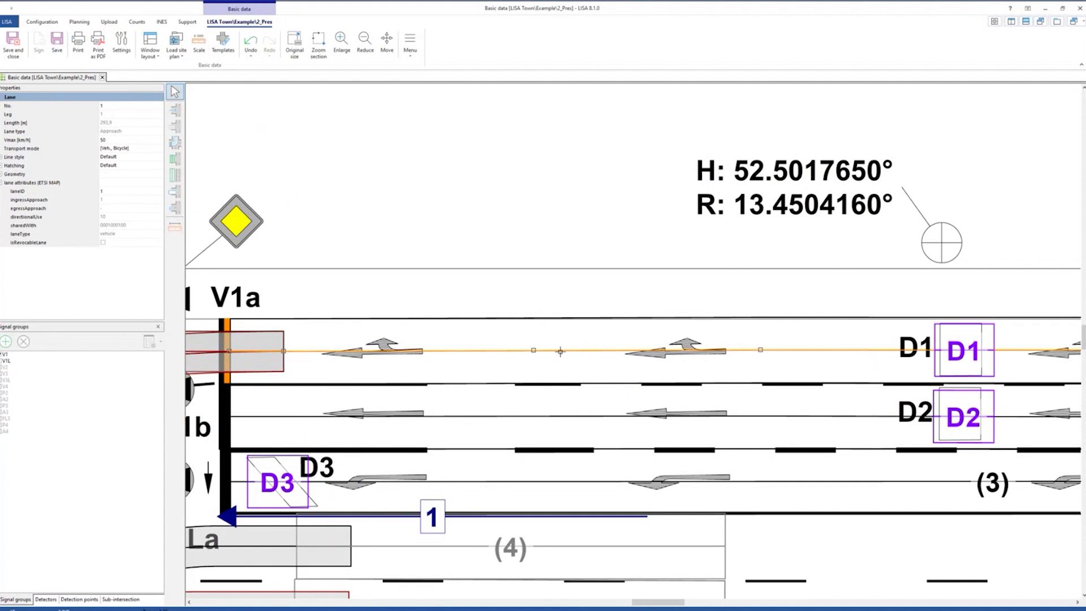
left_click(560, 352)
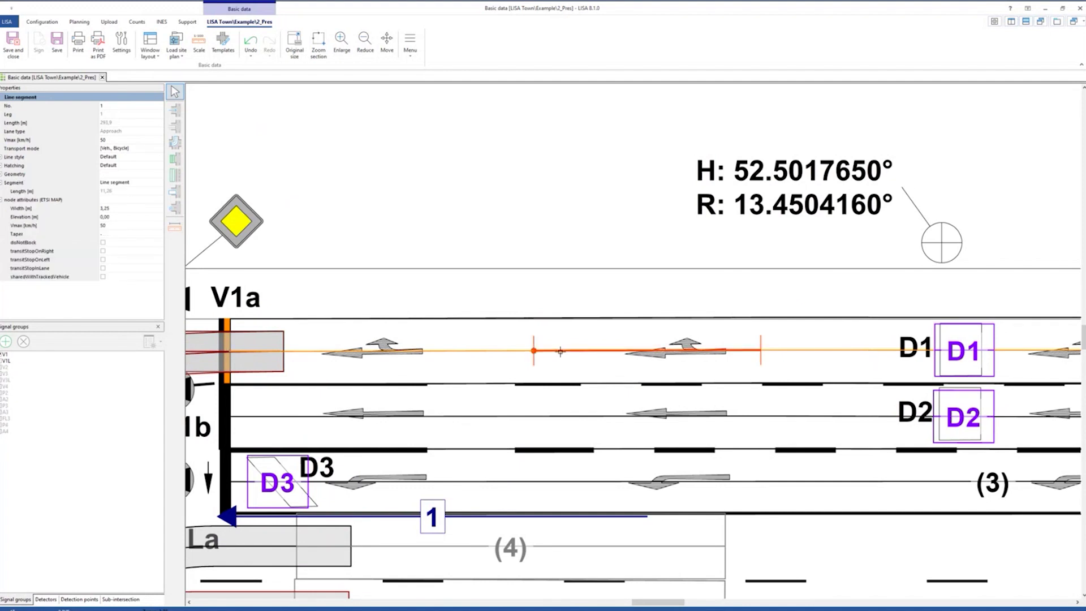
left_click(557, 271)
left_click(570, 331)
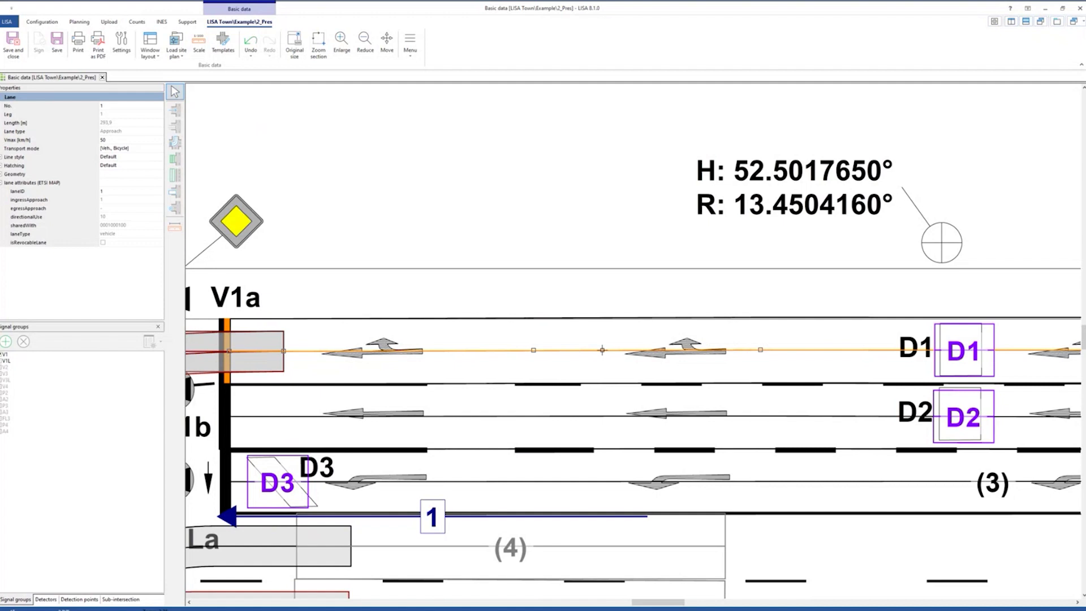
left_click(602, 350)
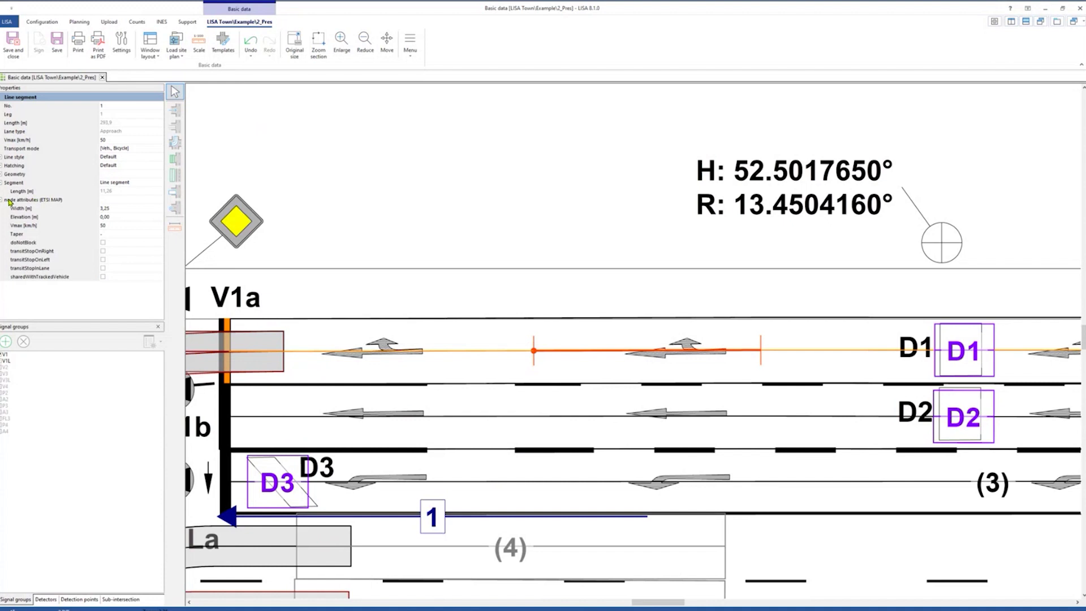
left_click(18, 200)
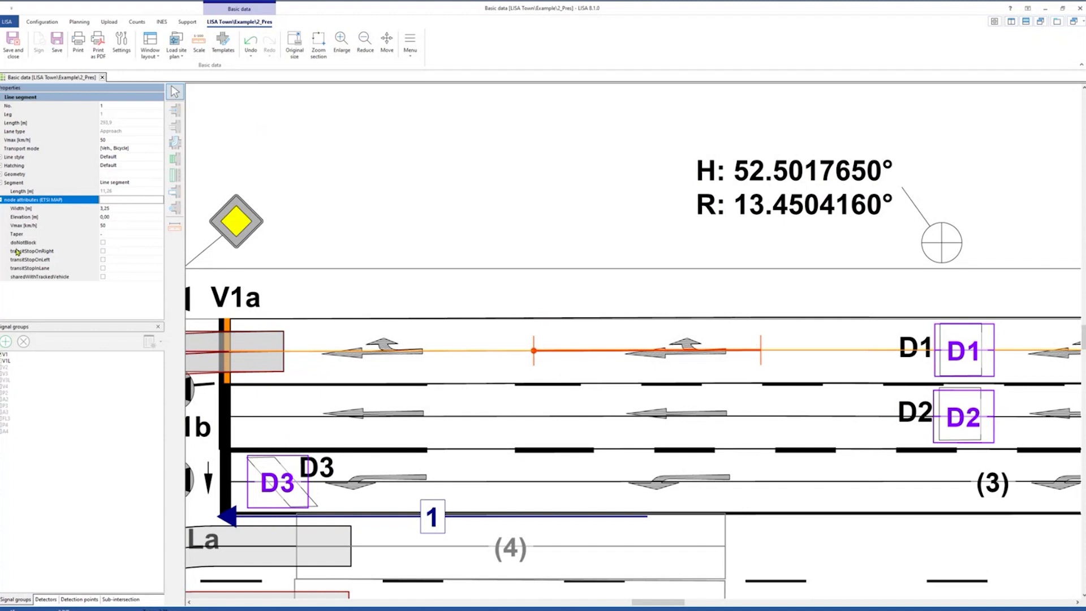
Widen the site plan's property area and inspect the GIS reference settings of GIS Coordinate 1 without changing them
left_click(588, 266)
scroll(587, 266, "down", 1)
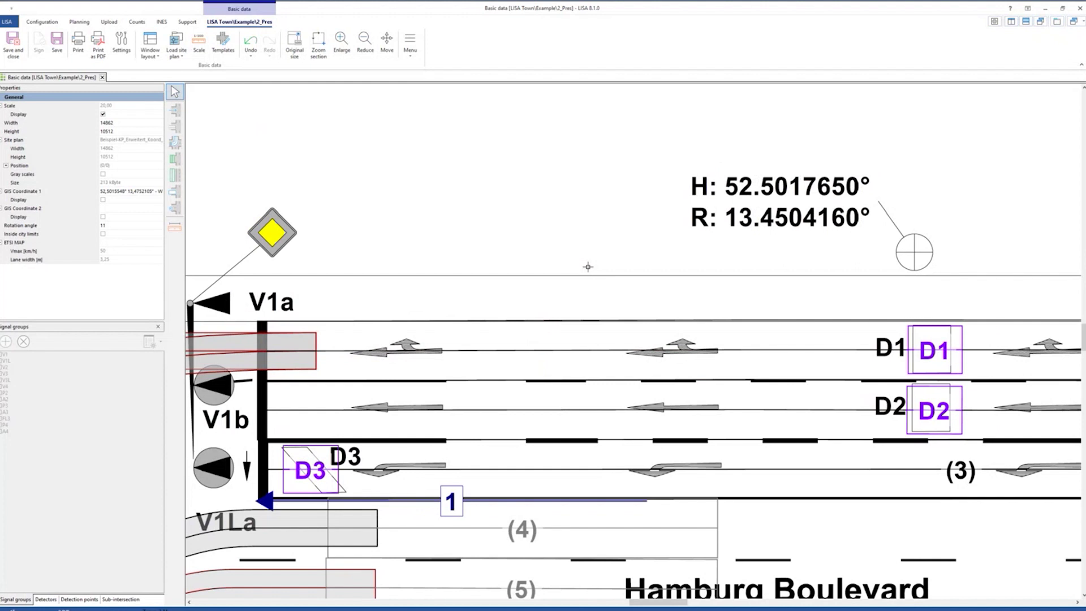
scroll(588, 266, "down", 2)
scroll(496, 295, "down", 1)
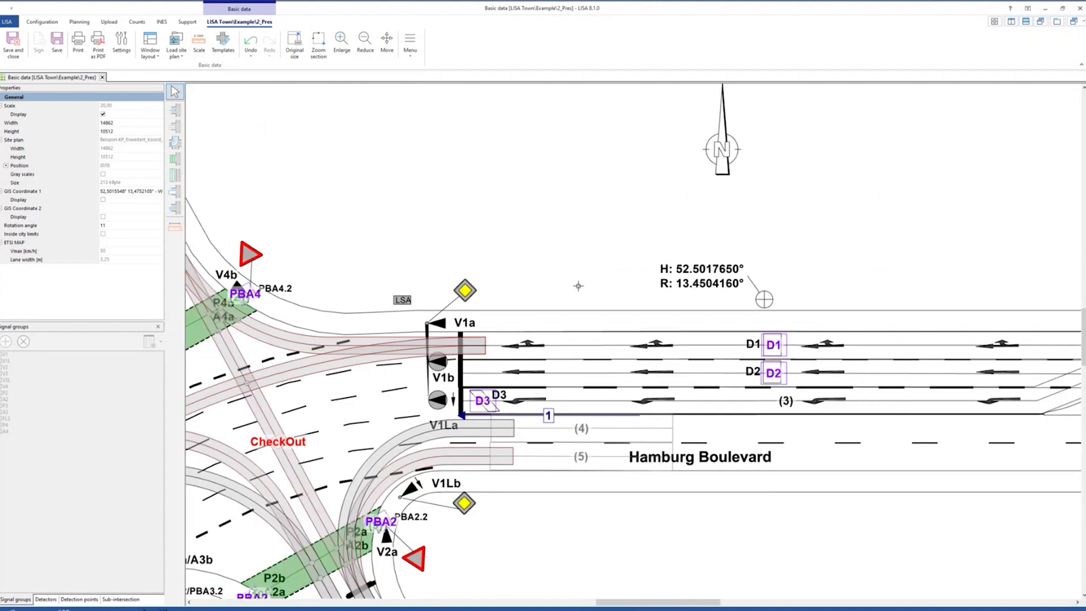
left_click_drag(469, 287, 566, 226)
scroll(574, 218, "down", 1)
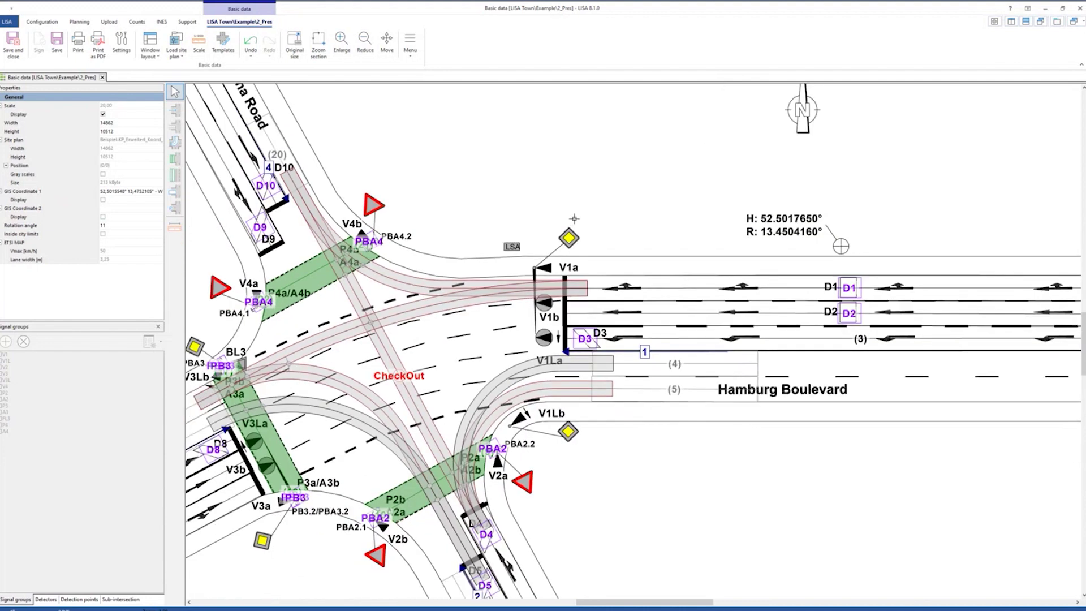
scroll(574, 218, "down", 1)
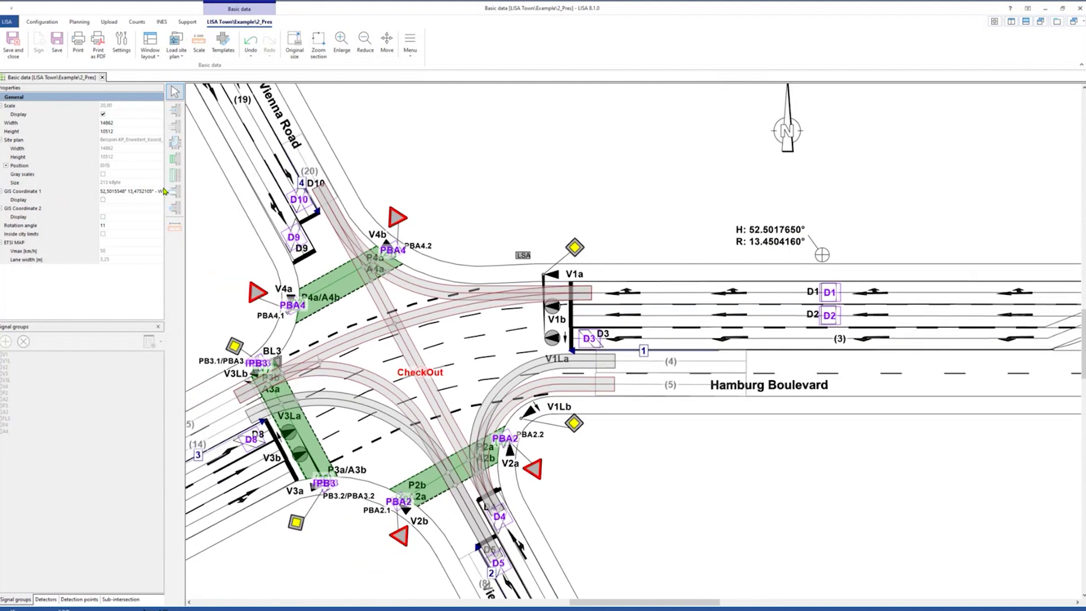
left_click_drag(165, 188, 218, 191)
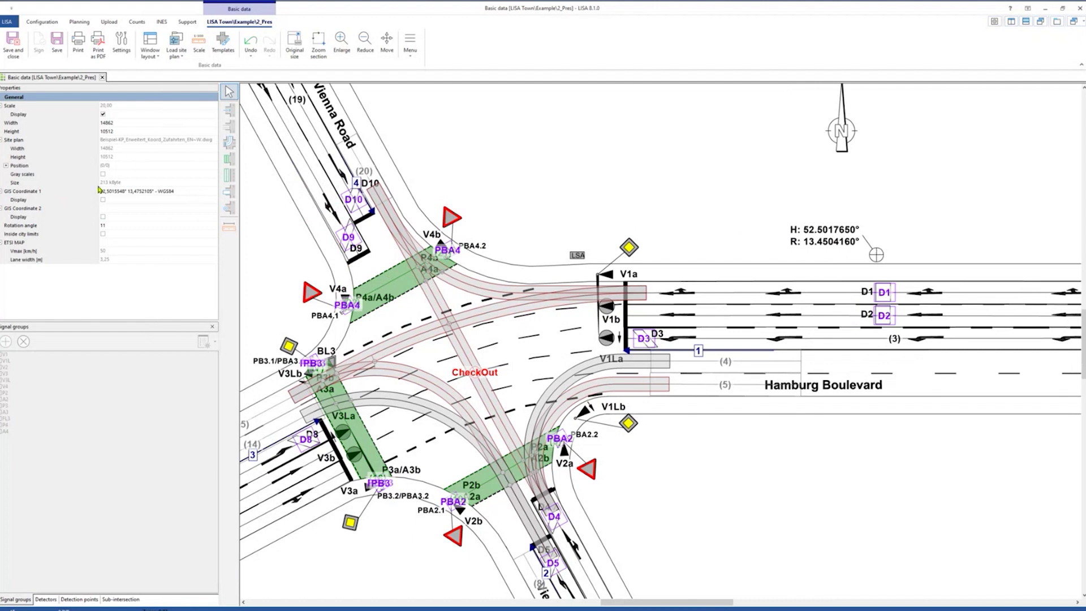
left_click(31, 192)
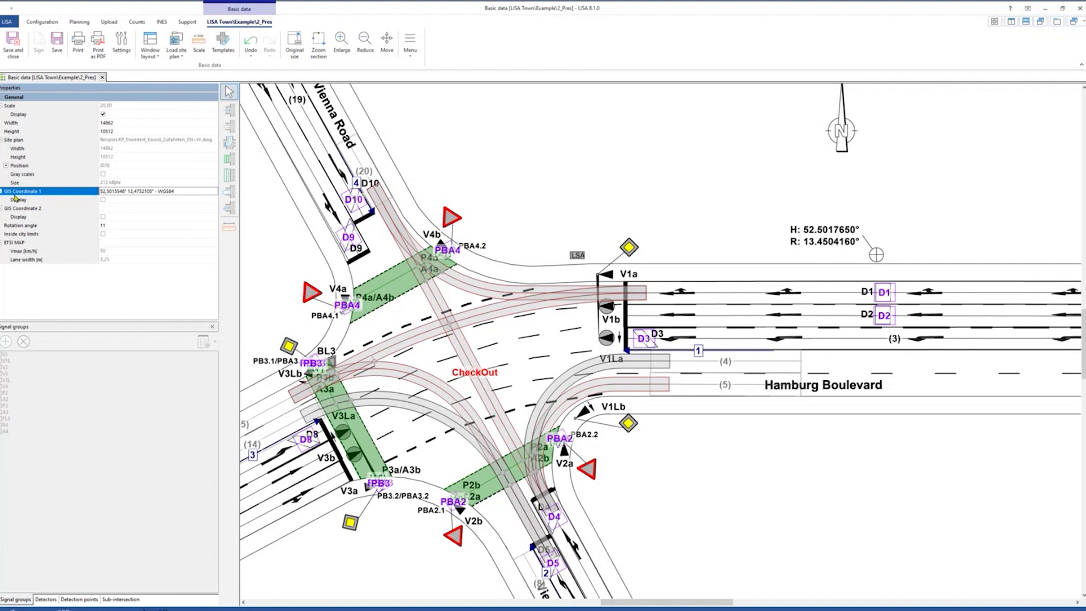
left_click(215, 194)
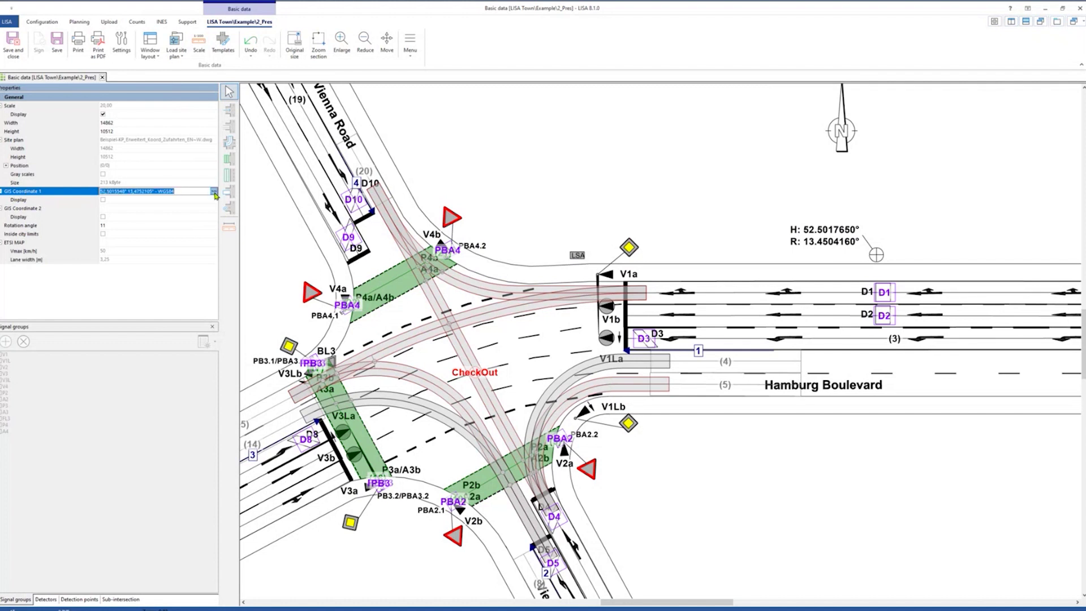
left_click(215, 192)
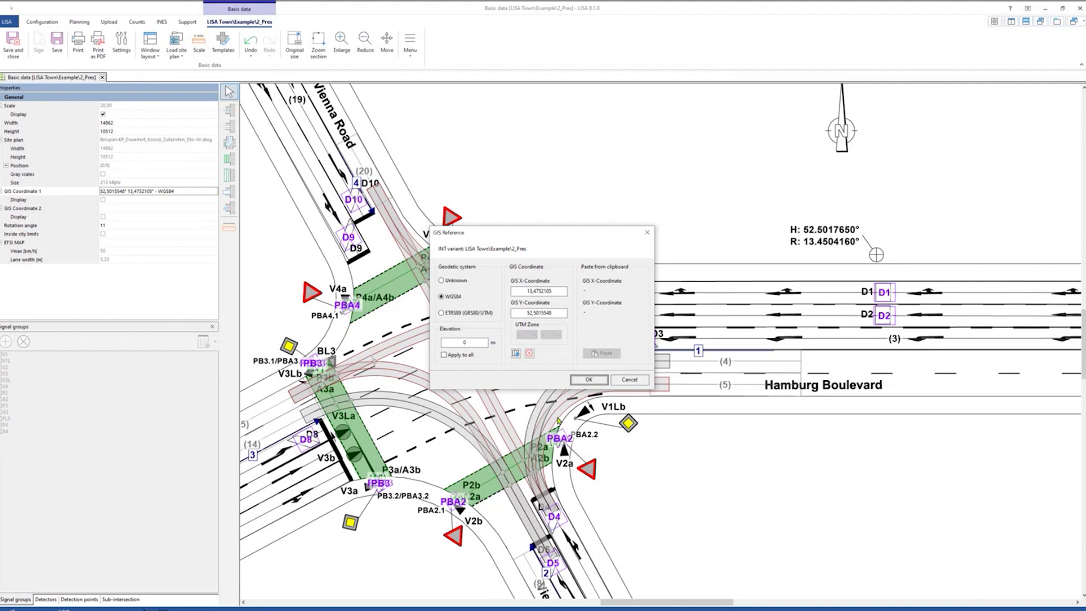
left_click(630, 380)
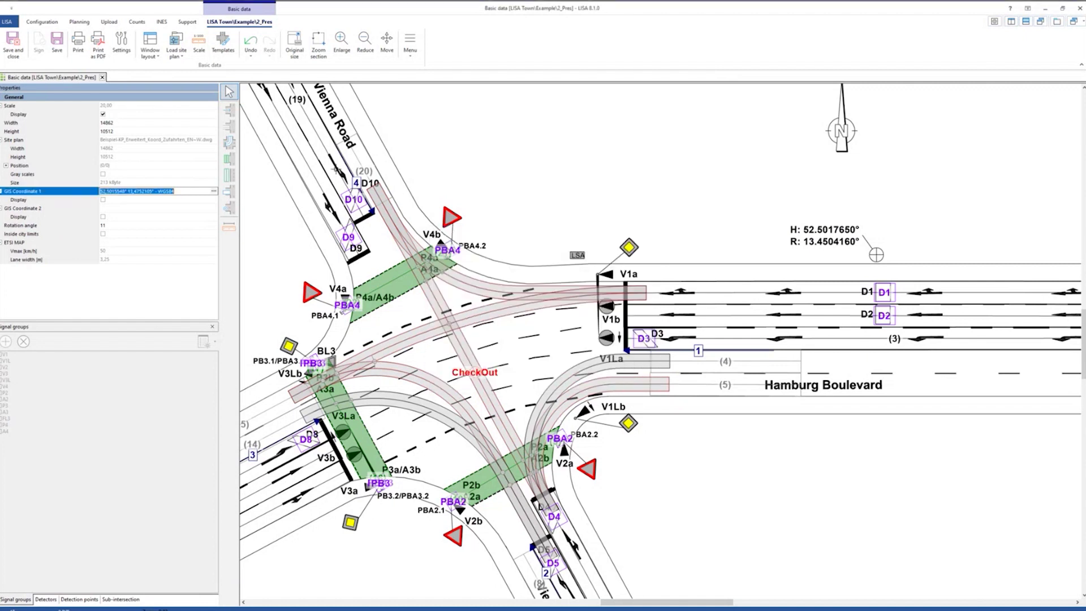
Close the basic data of LISA Town\Example\2_Pres without saving the changes
left_click(102, 76)
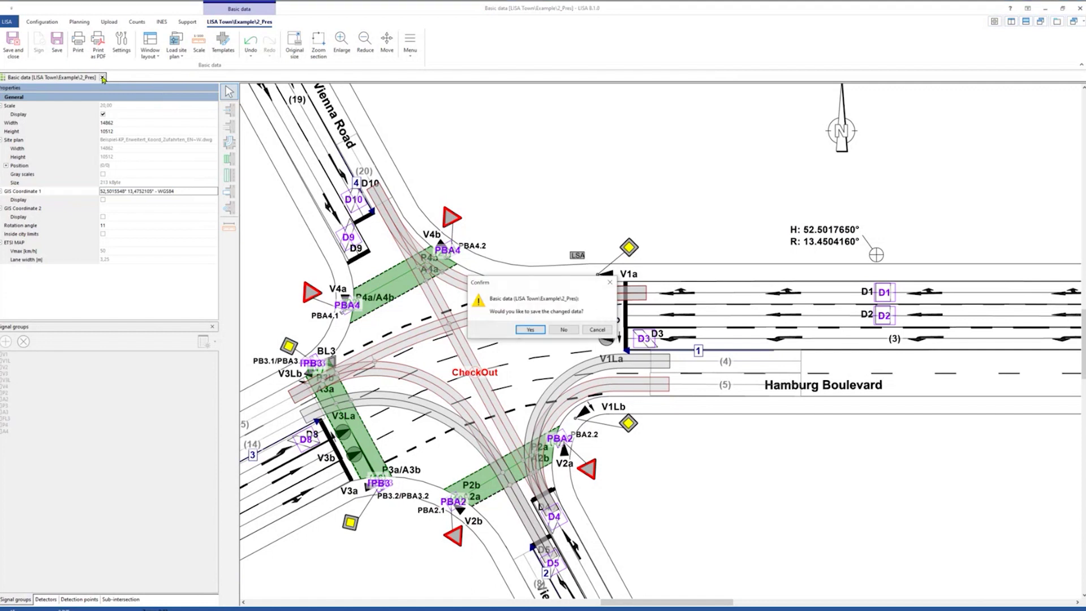
left_click(564, 331)
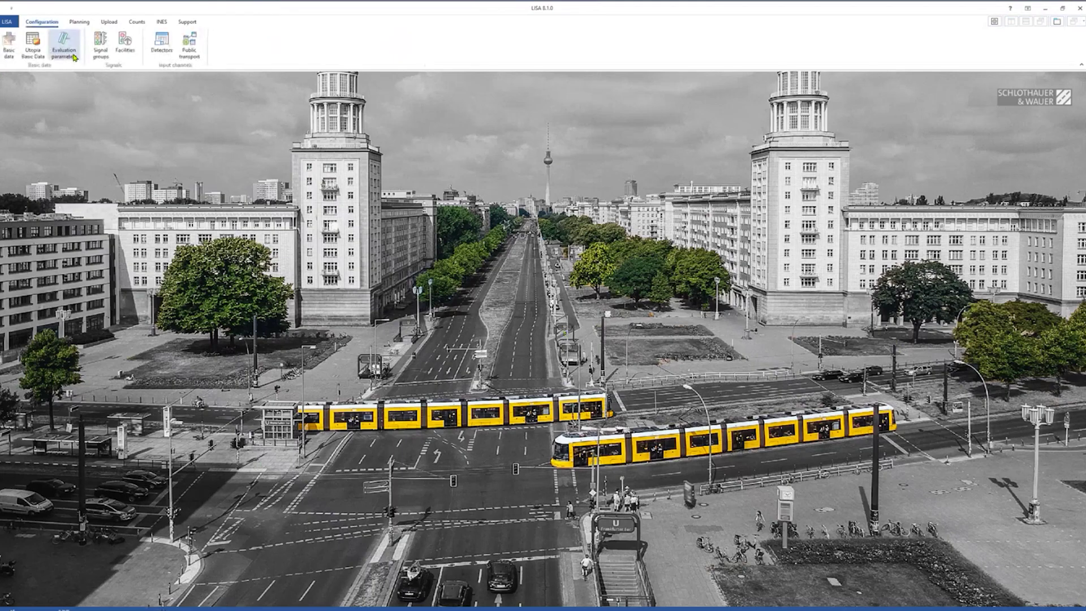
Open the evaluation parameters and view the morning 7-8 am pedestrian/bicycle flows and vehicle flows
left_click(78, 41)
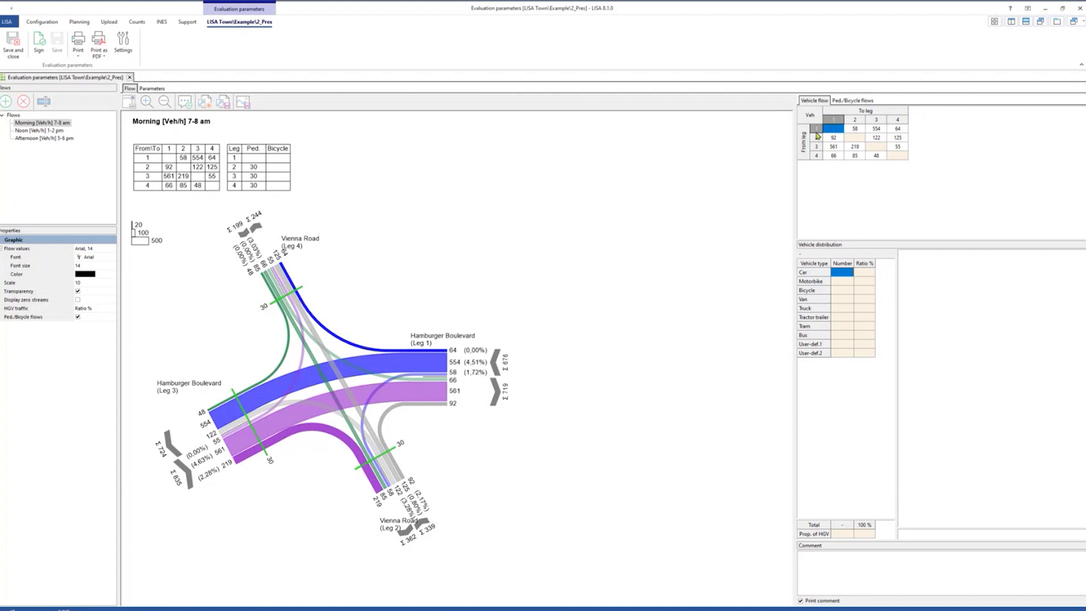
left_click(836, 102)
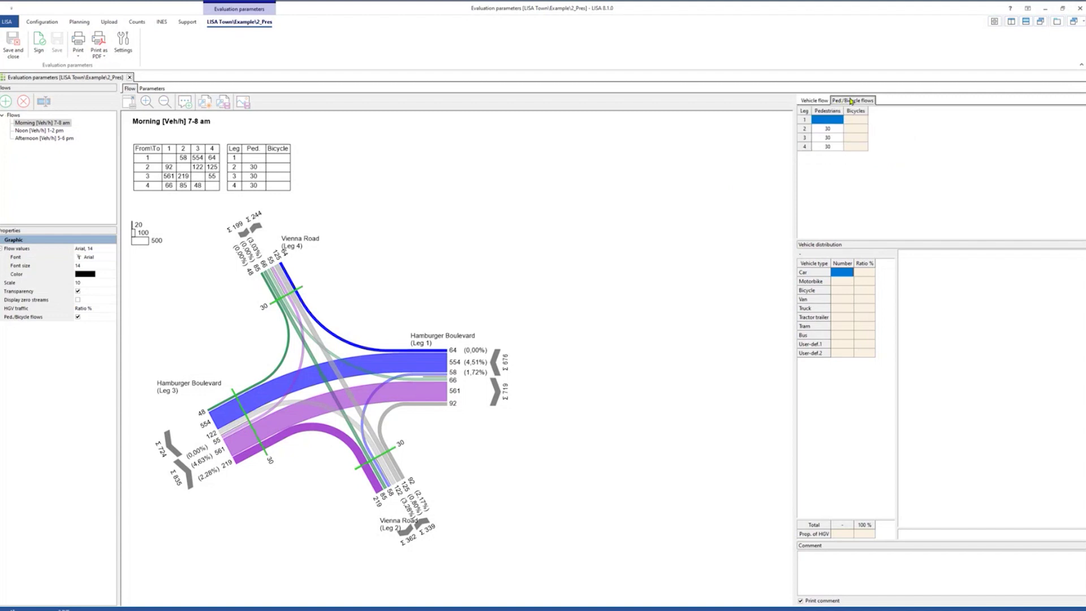
left_click(820, 102)
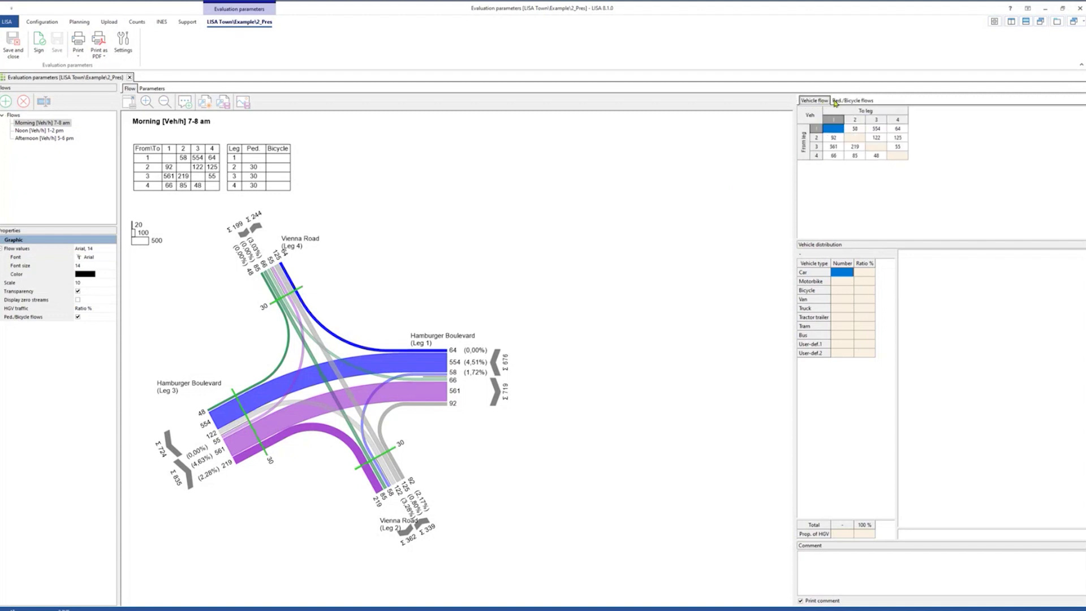
Toggle the pedestrian/bicycle flow display off and on in the morning 7-8 am diagram, and shift its table slightly away from the vehicle flow table
left_click(843, 102)
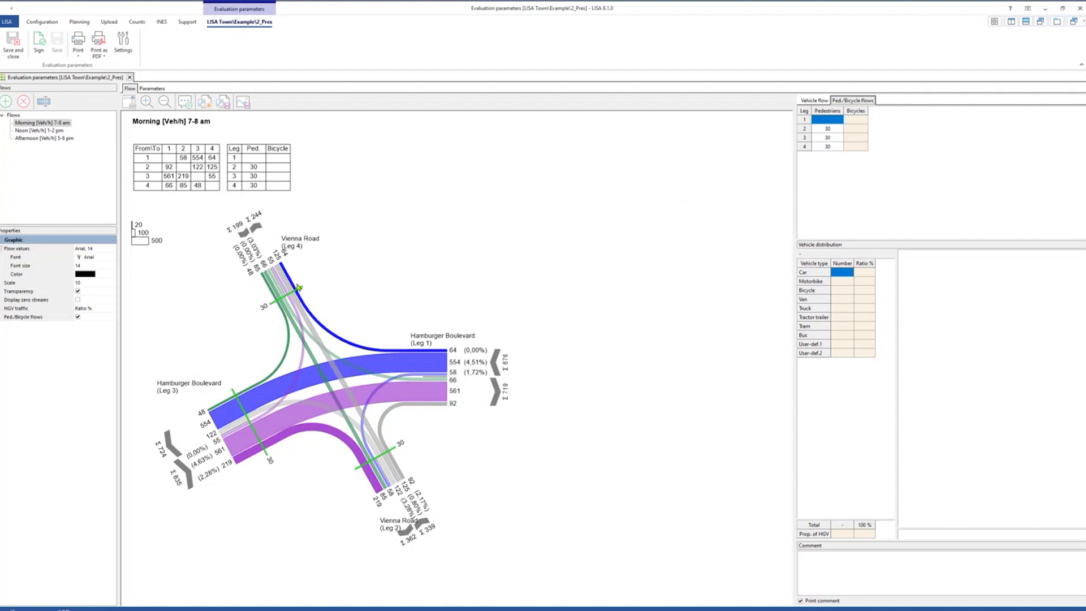
left_click(77, 317)
left_click(78, 318)
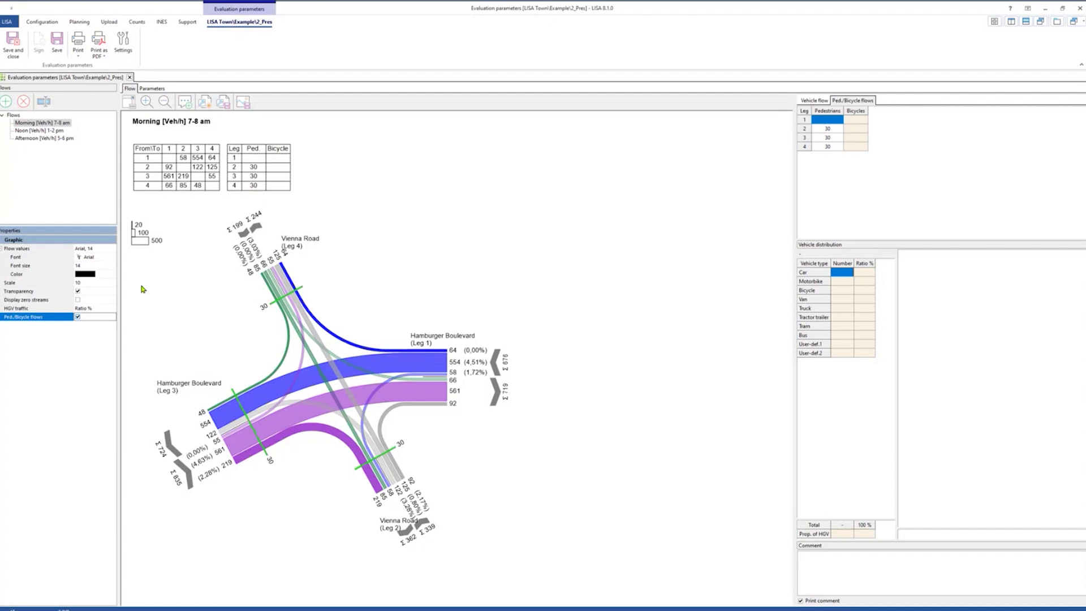
left_click(79, 317)
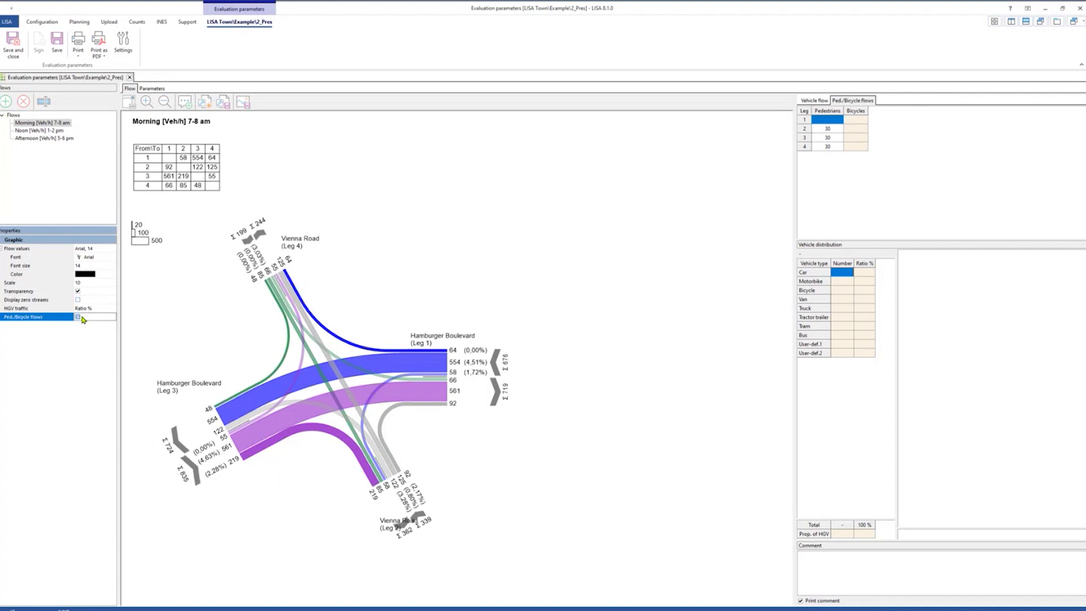
left_click(79, 318)
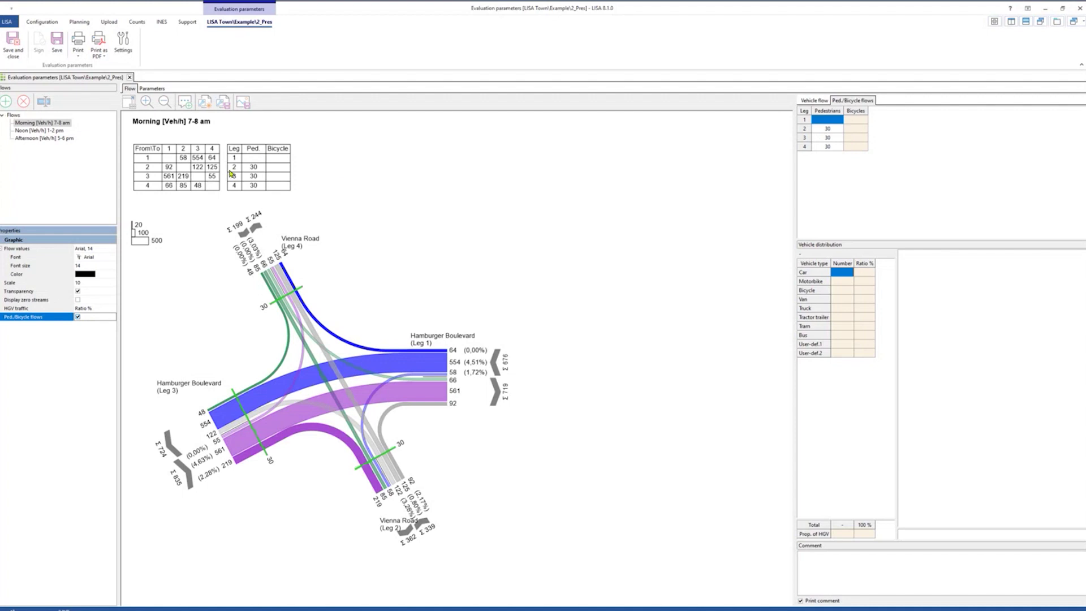
mouse_move(274, 158)
left_mouse_down()
mouse_move(463, 155)
mouse_move(258, 157)
left_mouse_up()
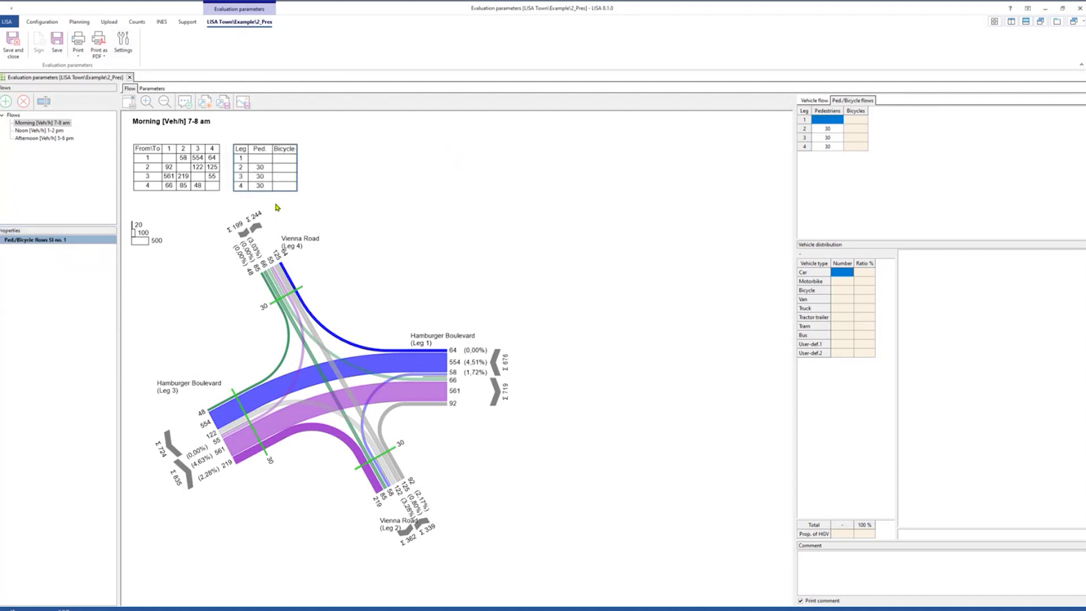
left_click(340, 245)
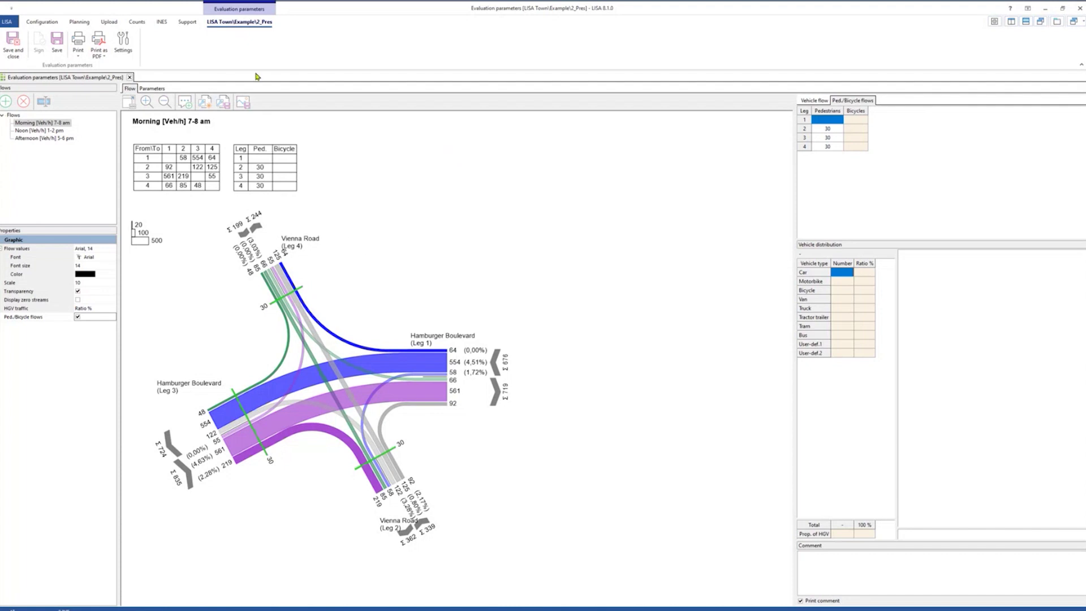
Close the evaluation parameters without saving and open the extension parameters of the detectors
left_click(130, 77)
left_click(563, 329)
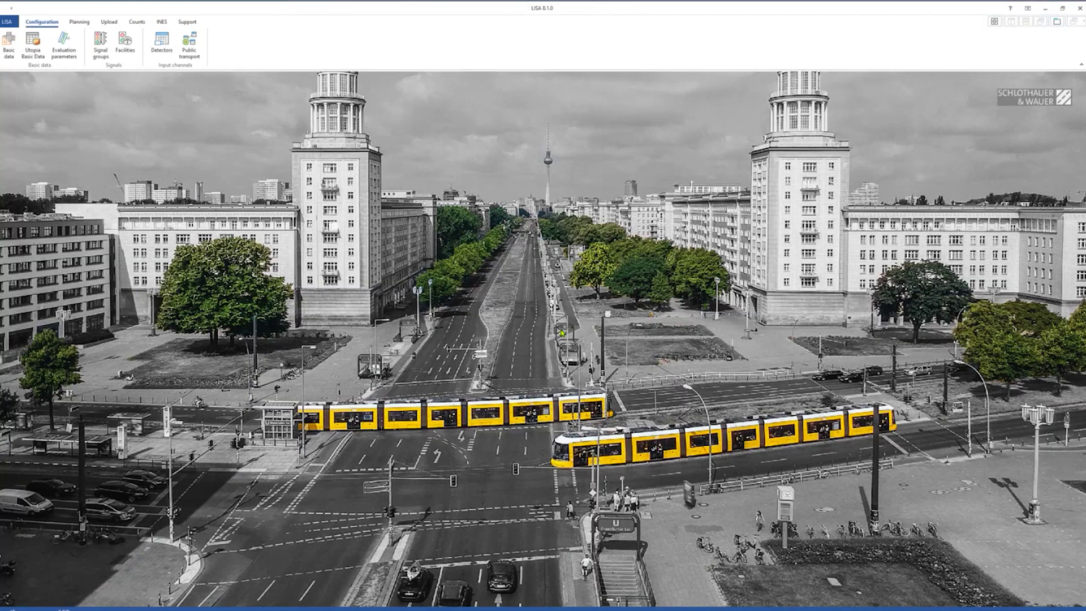
left_click(163, 43)
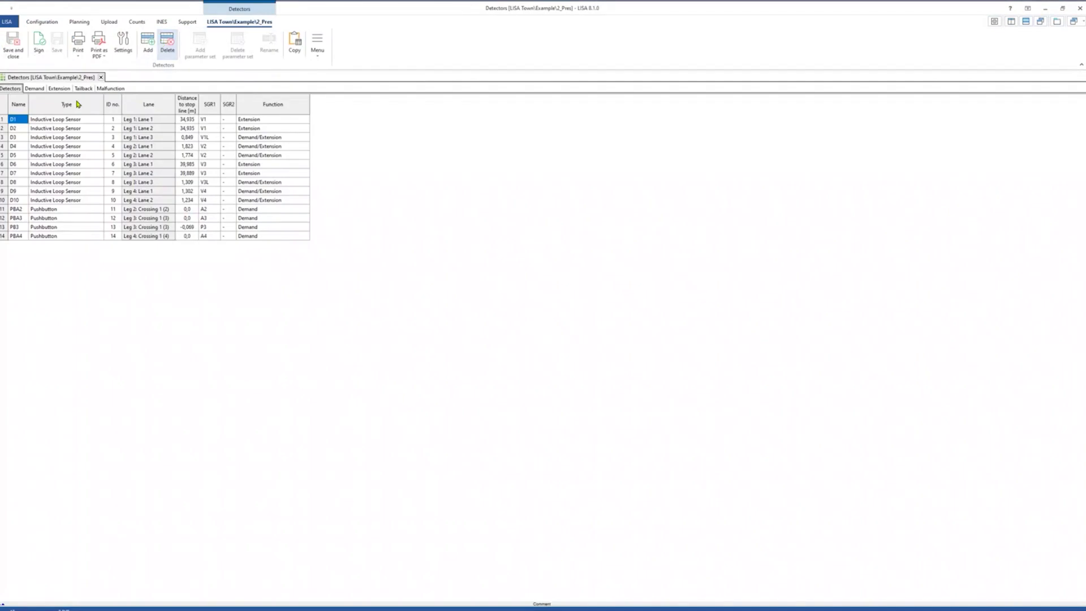
left_click(52, 89)
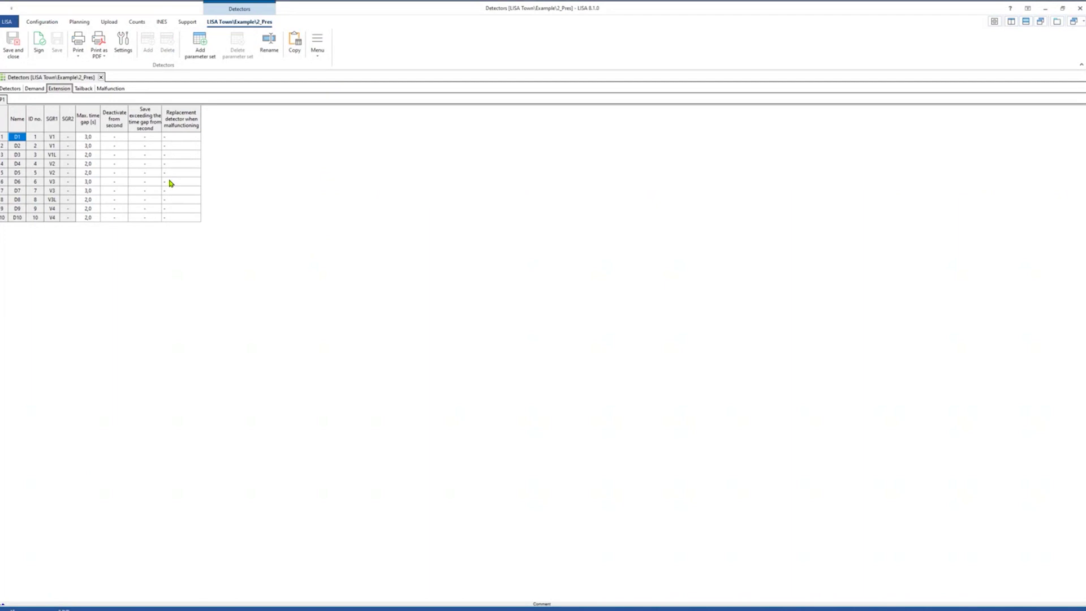
Set the maximum time gap of detector D1 to 5,0 s
left_click(94, 140)
type("5")
key("Return")
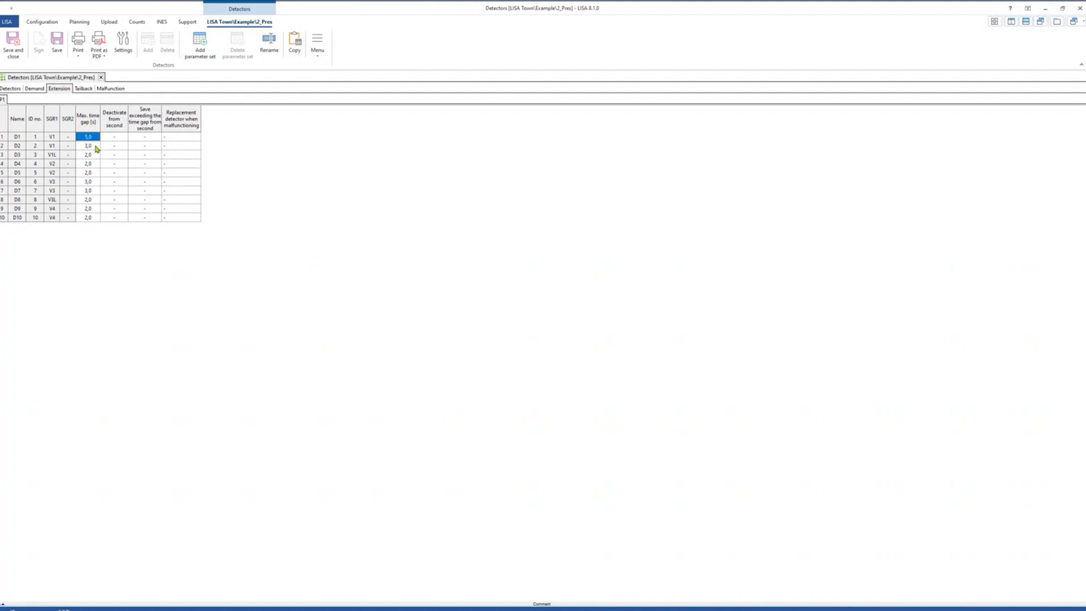
Copy D1's maximum time gap of 5,0 s to all detectors in the column
key("Down")
key("Down")
key("Down")
key("Down")
key("Down")
key("Down")
key("Up")
key("Up")
key("Up")
key("Up")
key("Up")
key("Up")
type("3,0")
right_click(88, 137)
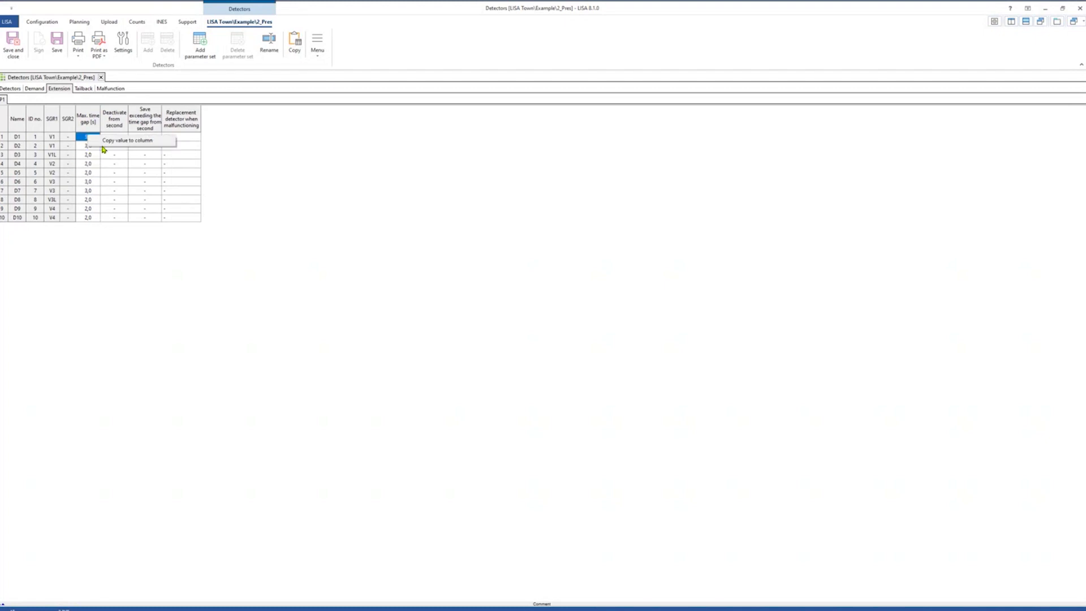
left_click(146, 145)
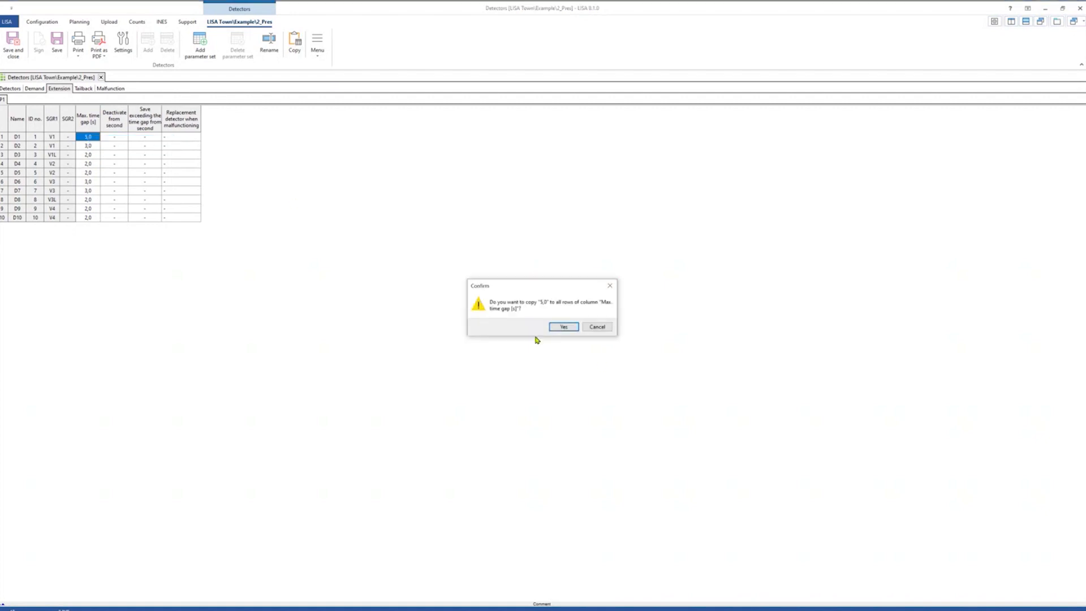
left_click(561, 327)
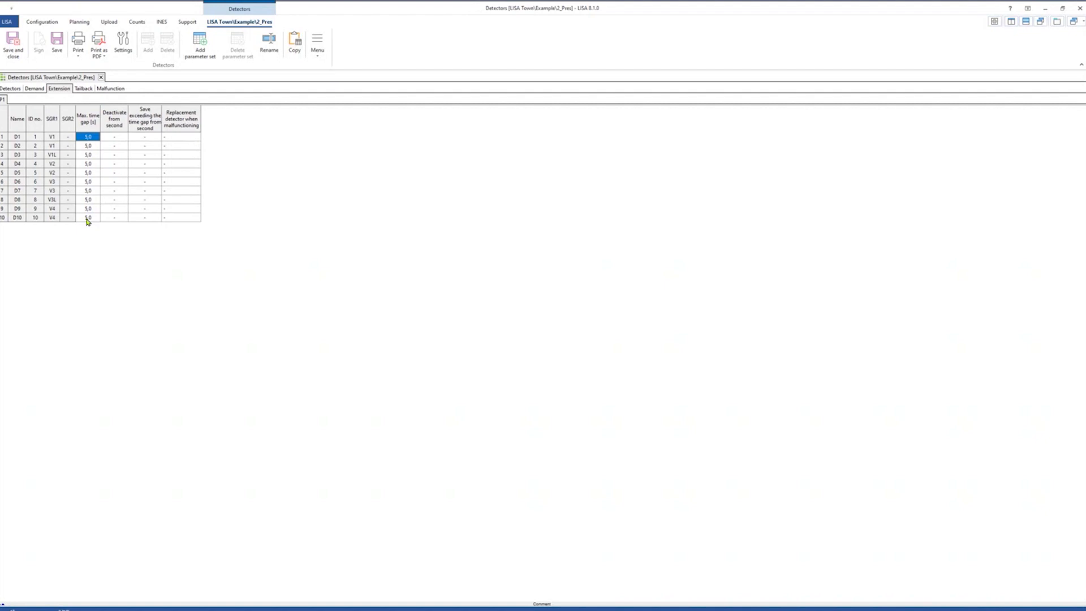
Close the detectors without saving the changes and open the public transport detection chains
left_click(100, 77)
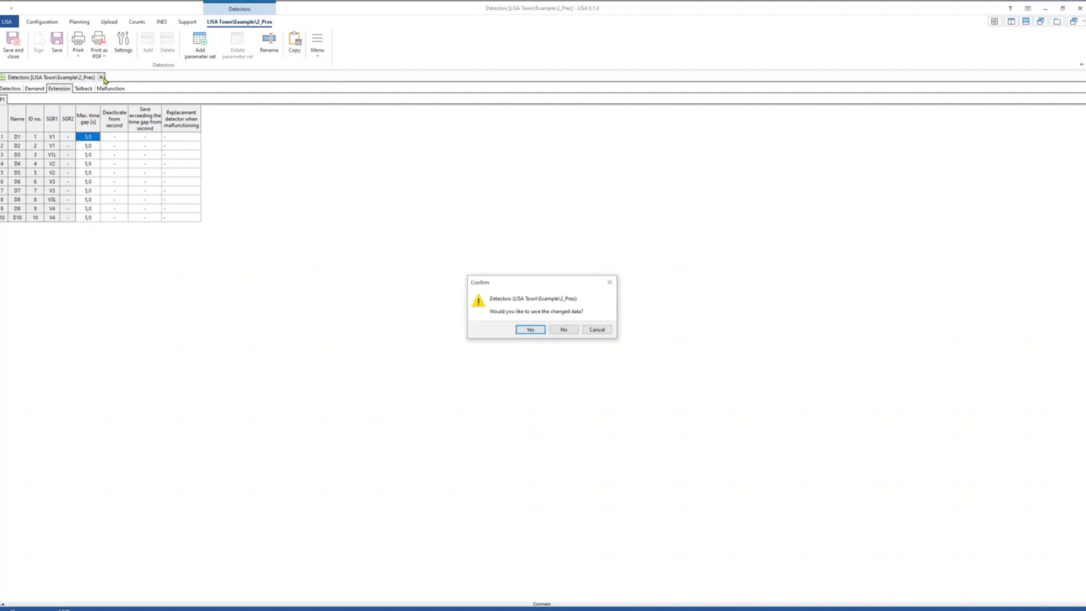
left_click(556, 333)
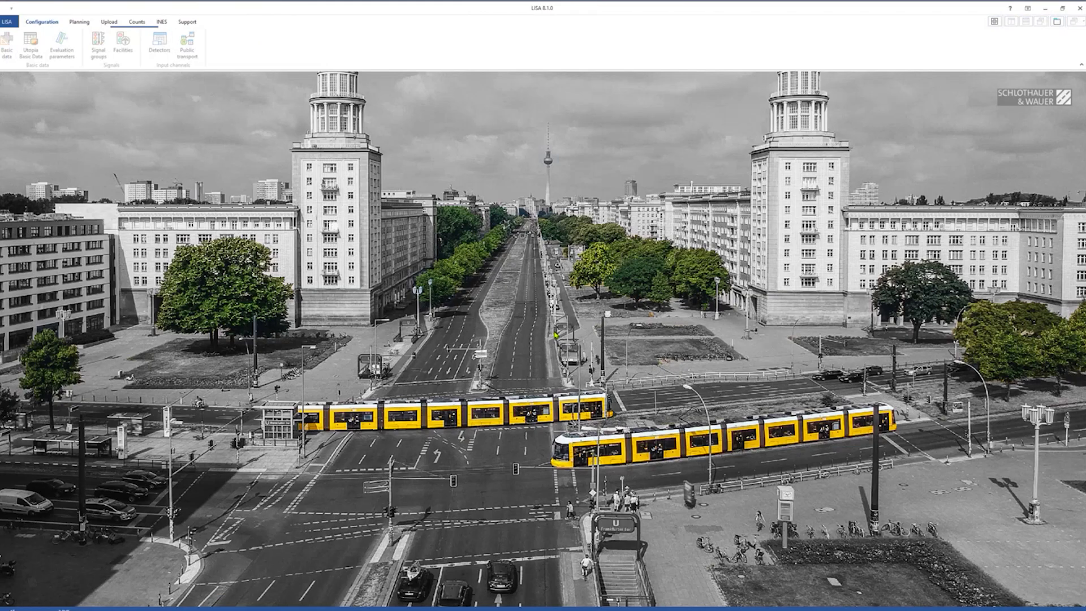
left_click(187, 45)
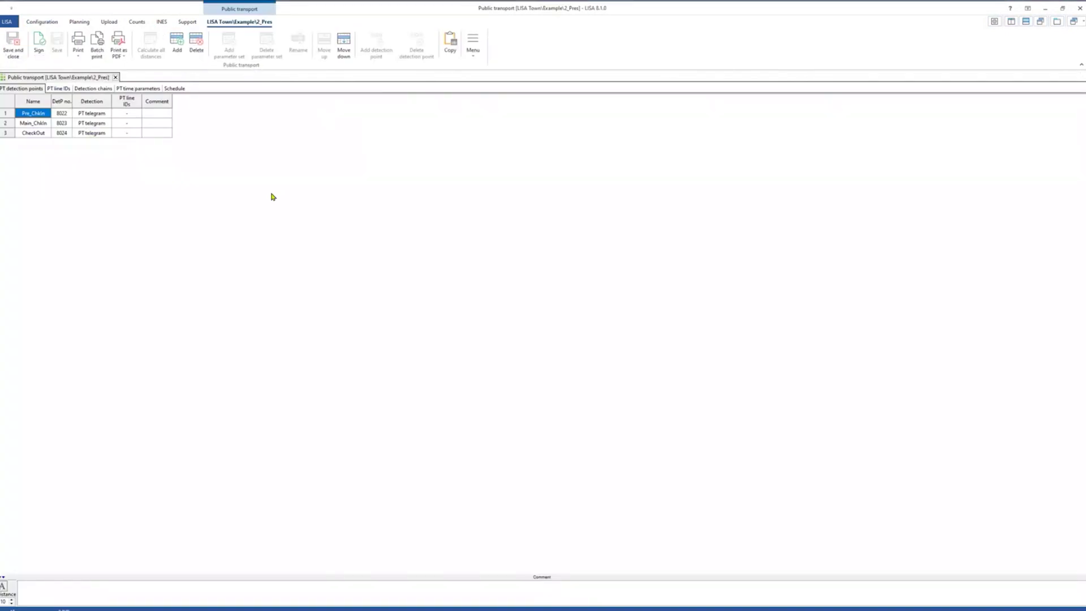
left_click(90, 92)
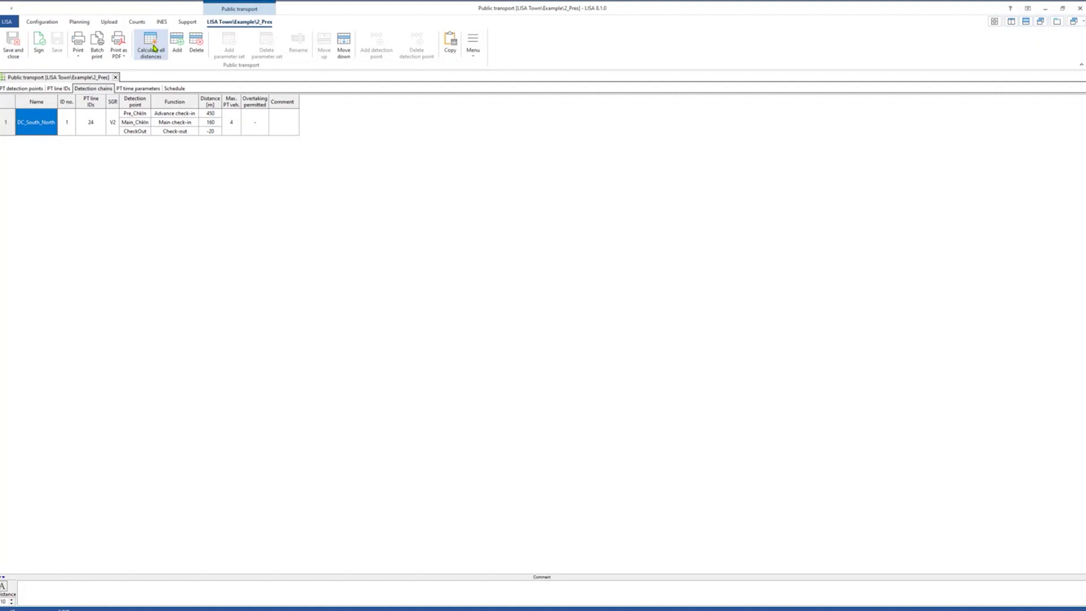
Review the calculated distances and rounding options for detection chain DC_South_North without applying them
left_click(154, 49)
left_click_drag(552, 215, 558, 187)
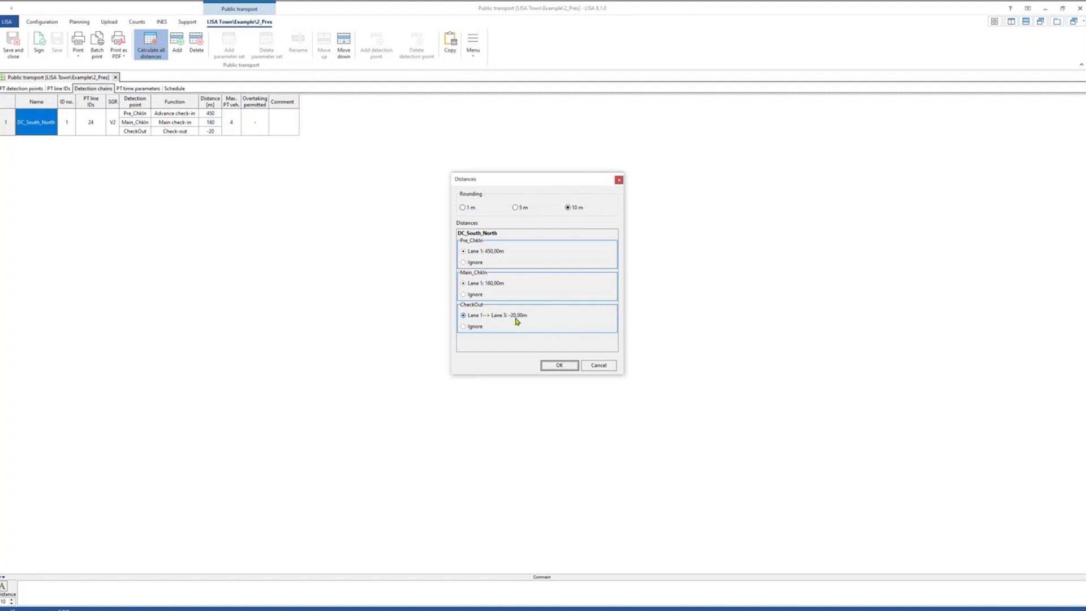
left_click(618, 180)
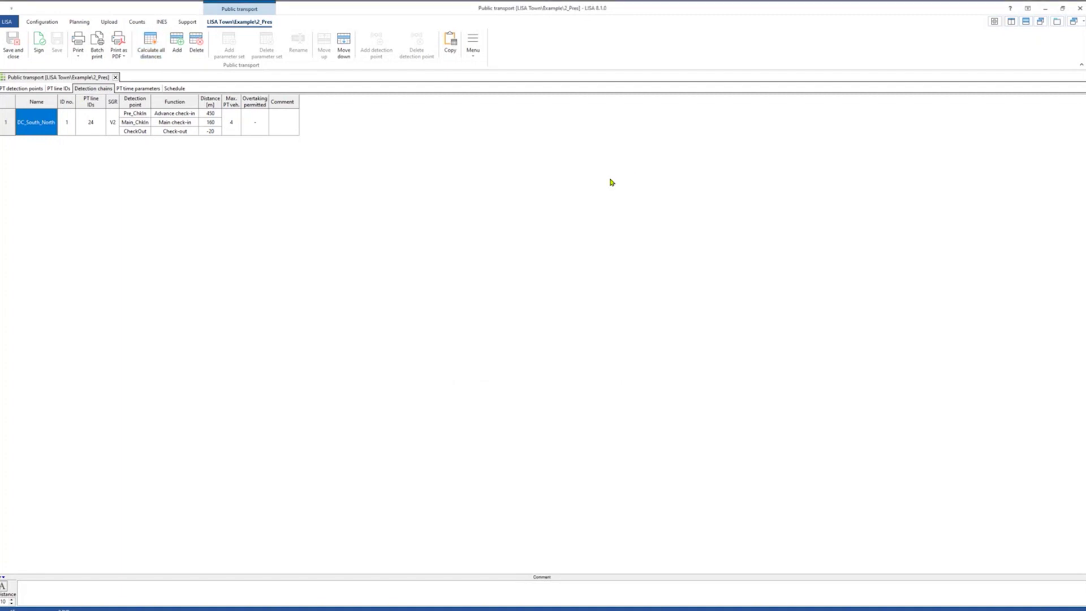
Clear the advance check-in, main check-in and check-out distances of DC_South_North and recalculate them with 10 m rounding
left_click(212, 116)
left_click(212, 113)
key("Delete")
key("Return")
key("Down")
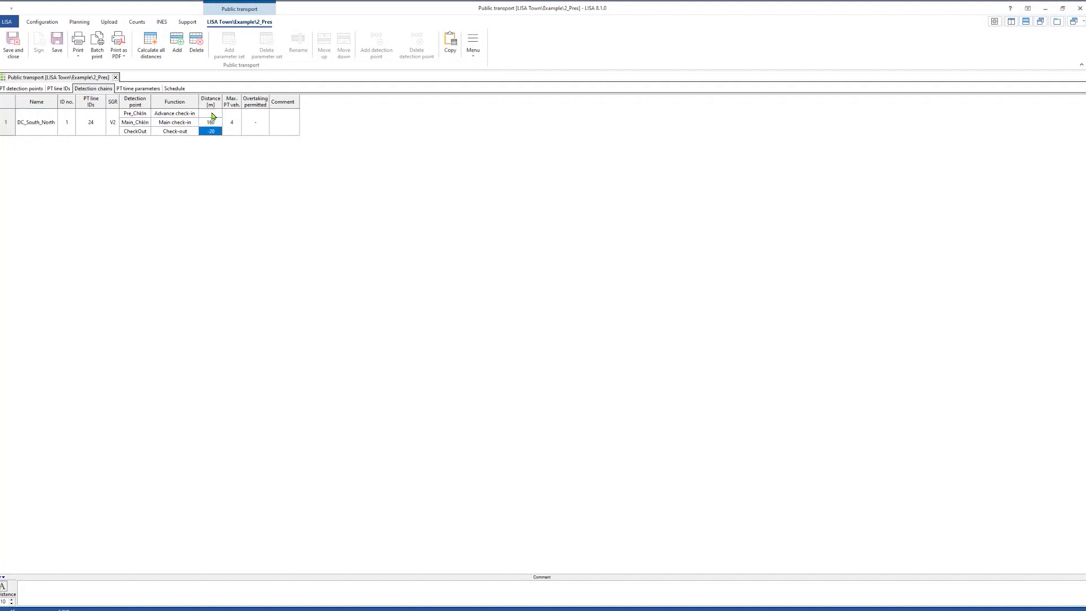
key("Up")
left_click(211, 123)
key("Delete")
key("Return")
key("Delete")
key("Return")
left_click(160, 57)
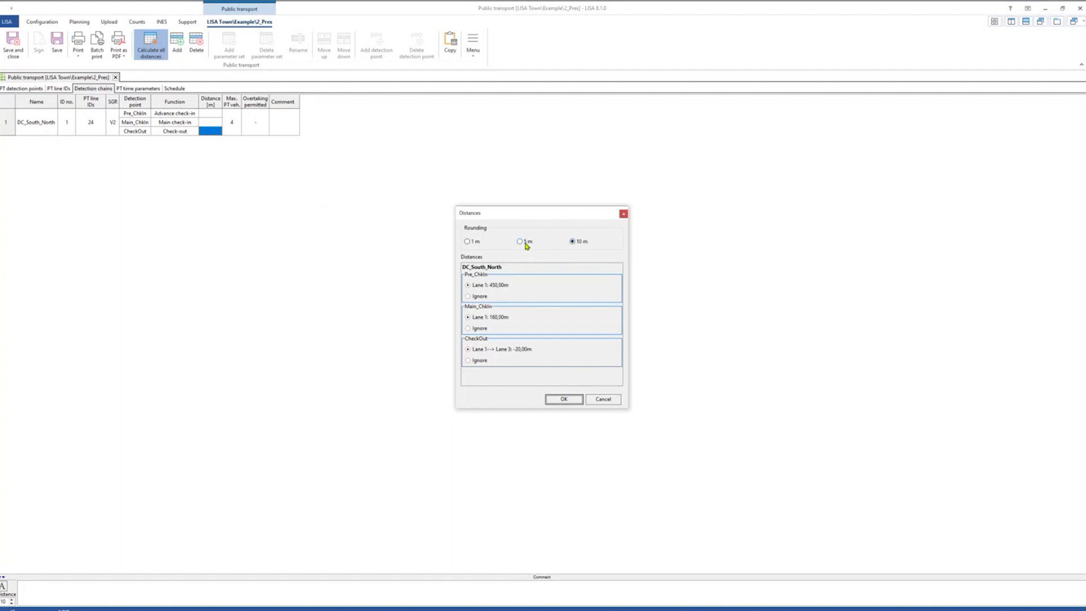
left_click(570, 401)
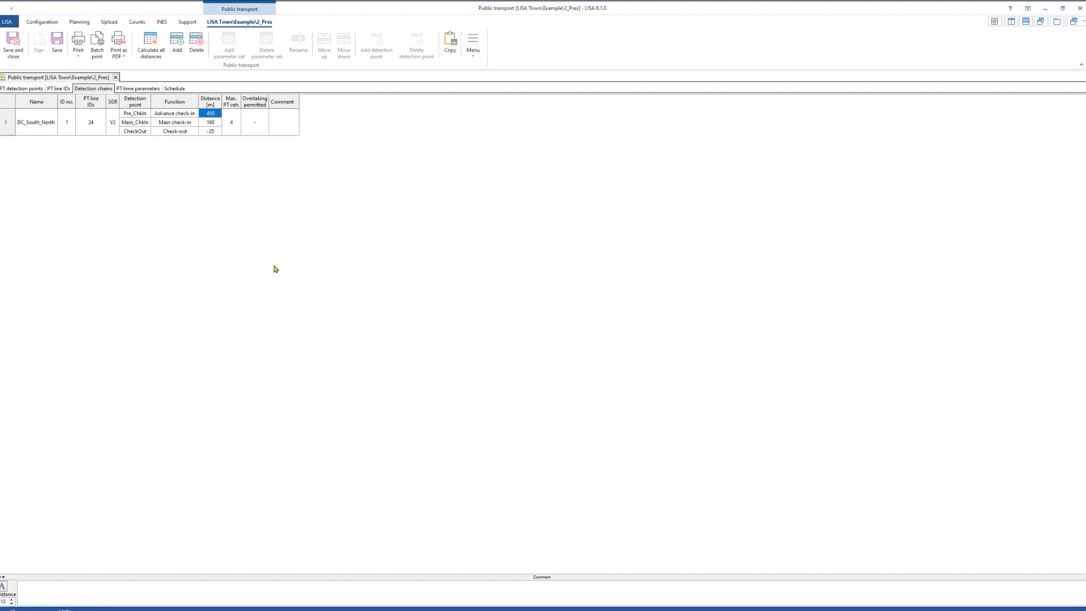
Close the public transport data without saving the changes
left_click(116, 78)
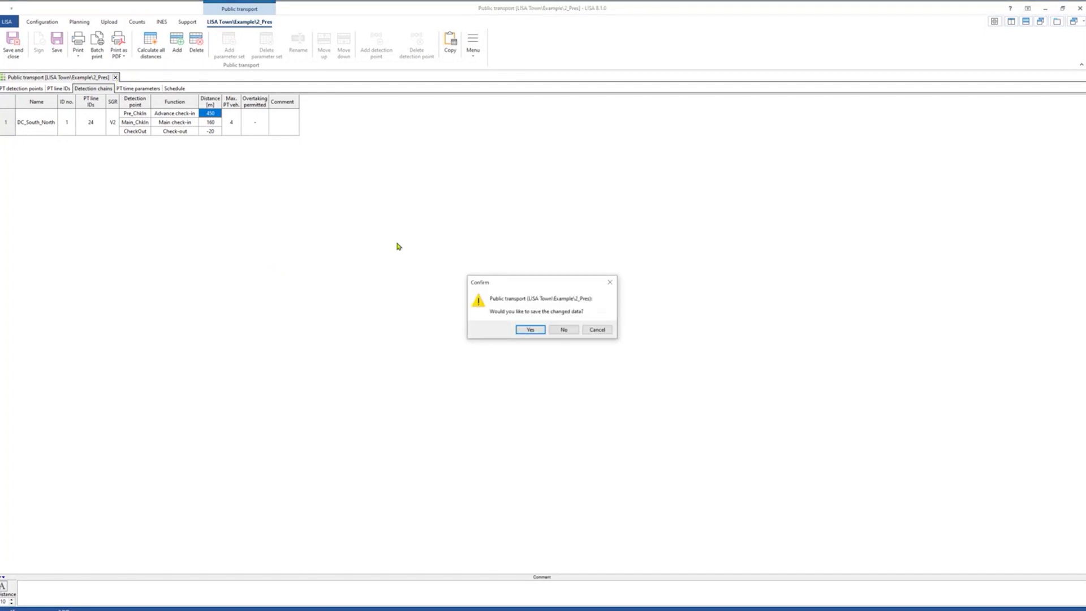
left_click(563, 329)
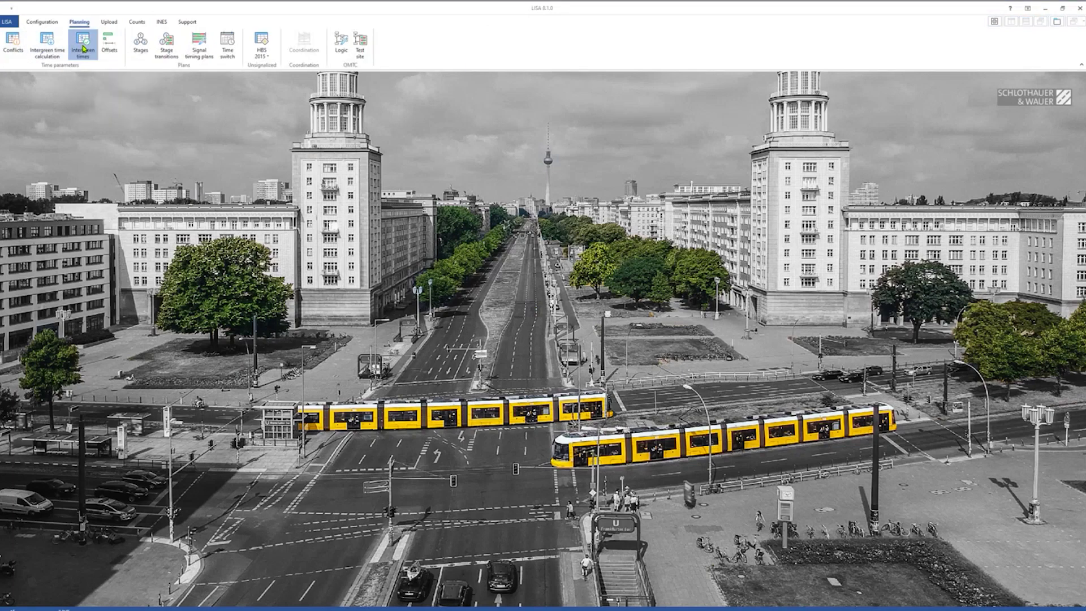
Open the intergreen matrix of Hannover\123\V08.10 and place its intersection diagram beside the matrix
left_click(82, 49)
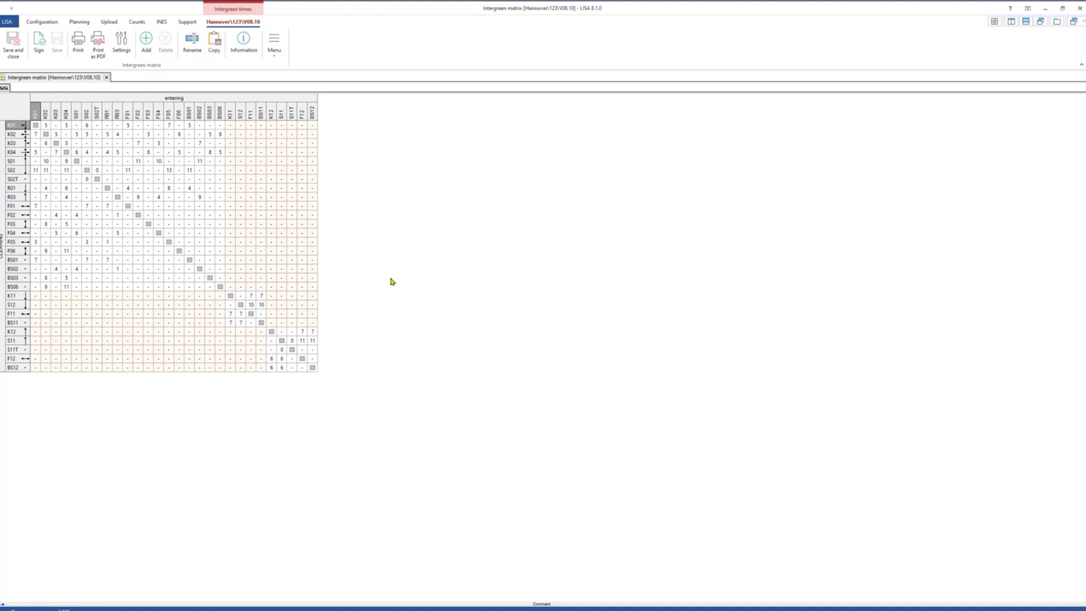
left_click(994, 22)
mouse_move(400, 109)
left_mouse_down()
mouse_move(734, 75)
mouse_move(717, 77)
left_mouse_up()
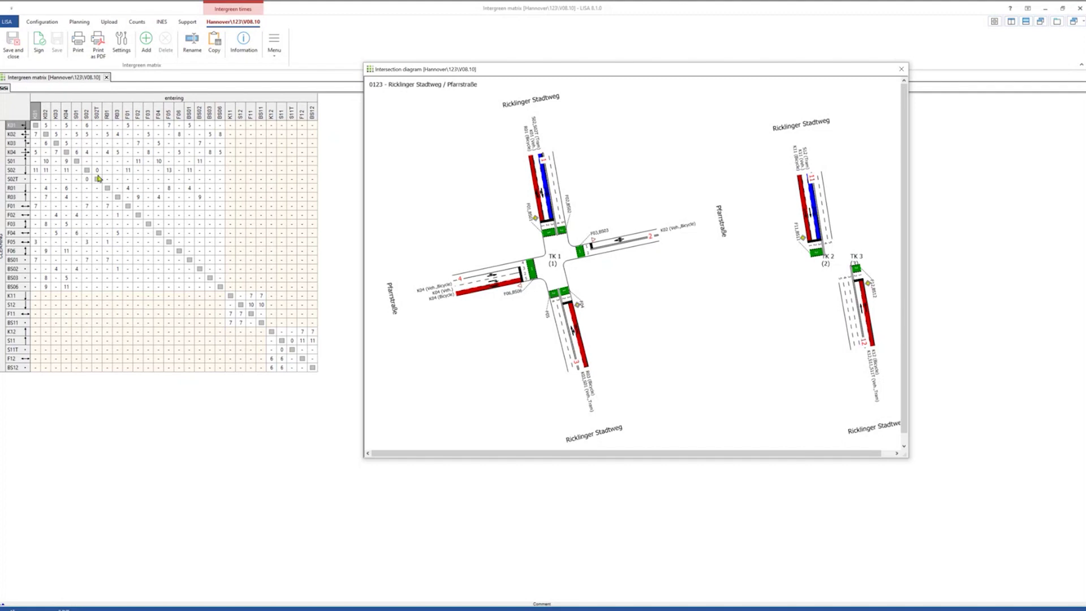
Close the intergreen matrix and open the stage transitions of LISA Town\Example\2_Pres without the intersection diagram
left_click(107, 78)
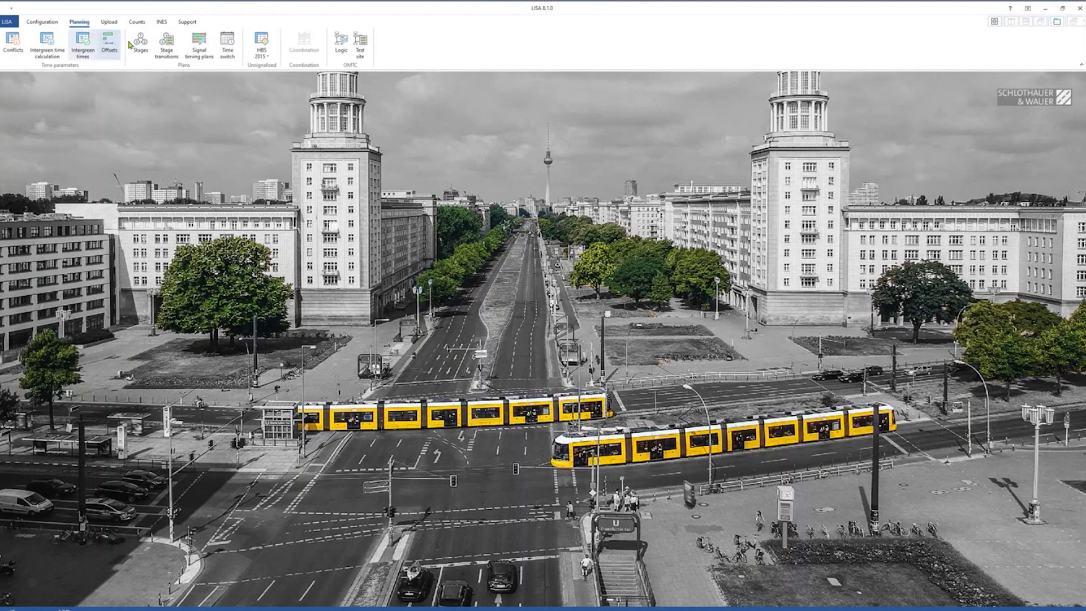
left_click(168, 46)
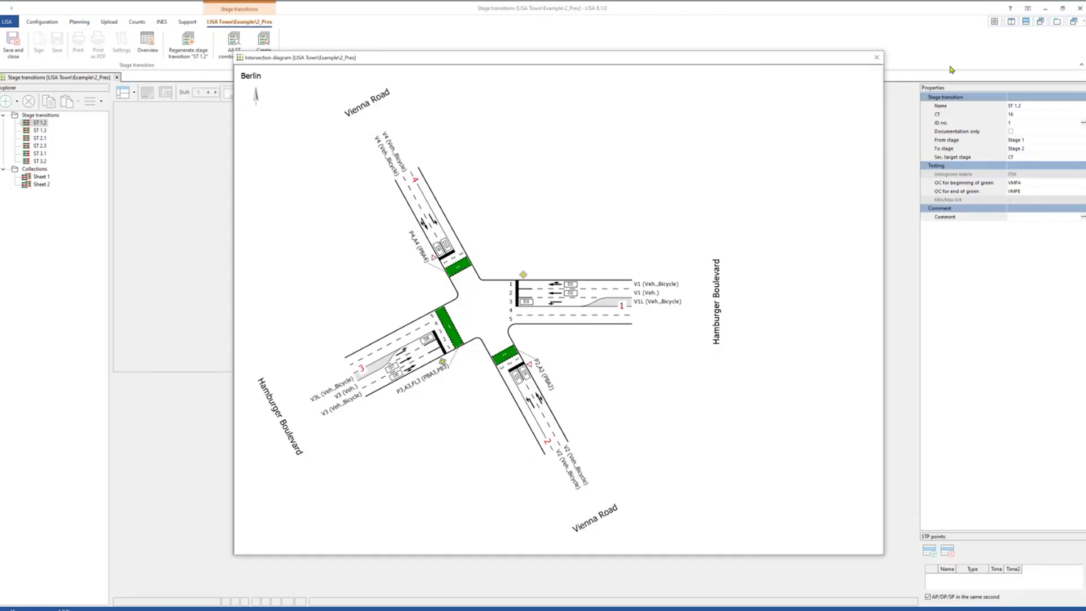
left_click(878, 58)
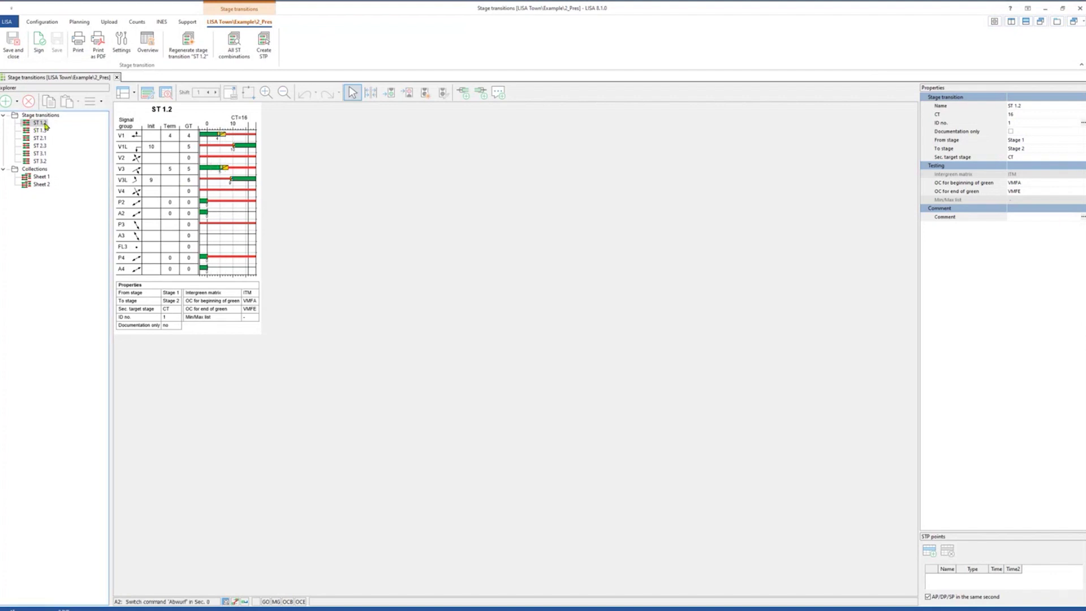
Set the stage transition name prefix for new plans to S in the general settings and save it as default
left_click(123, 53)
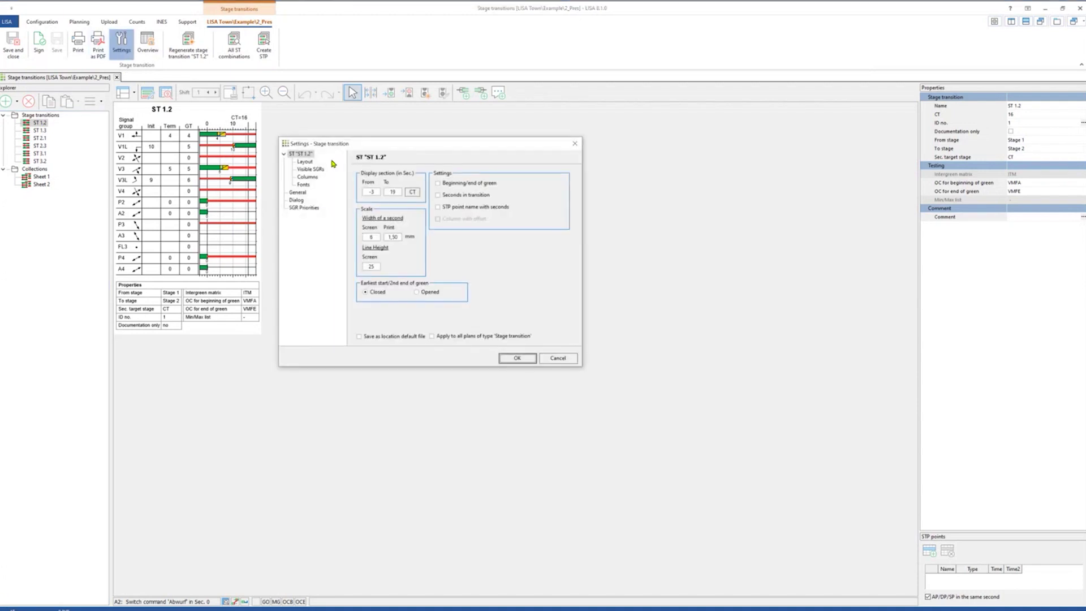
left_click(303, 185)
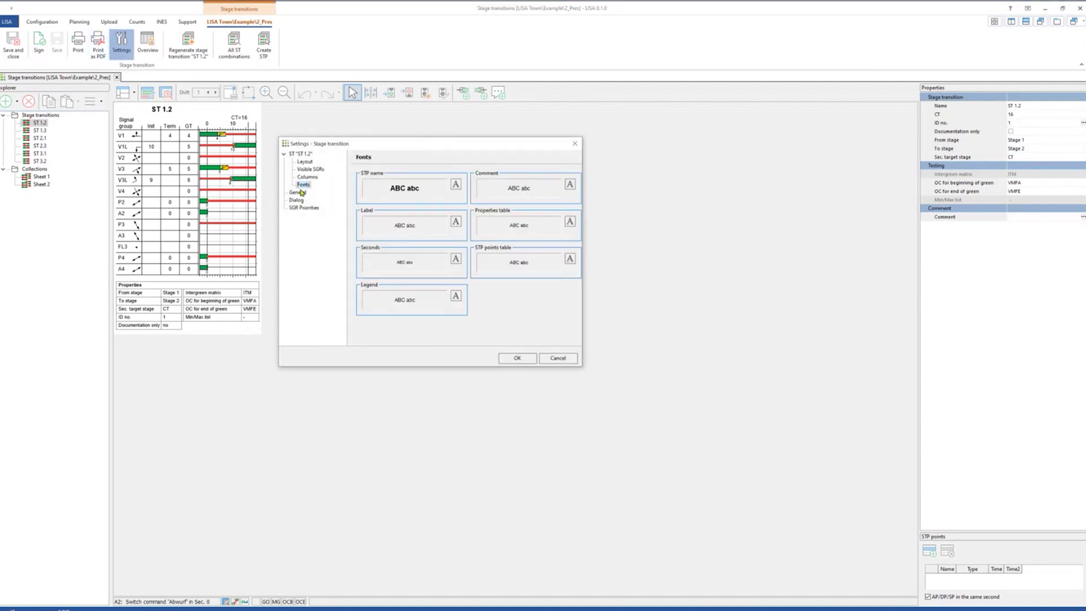
left_click(302, 193)
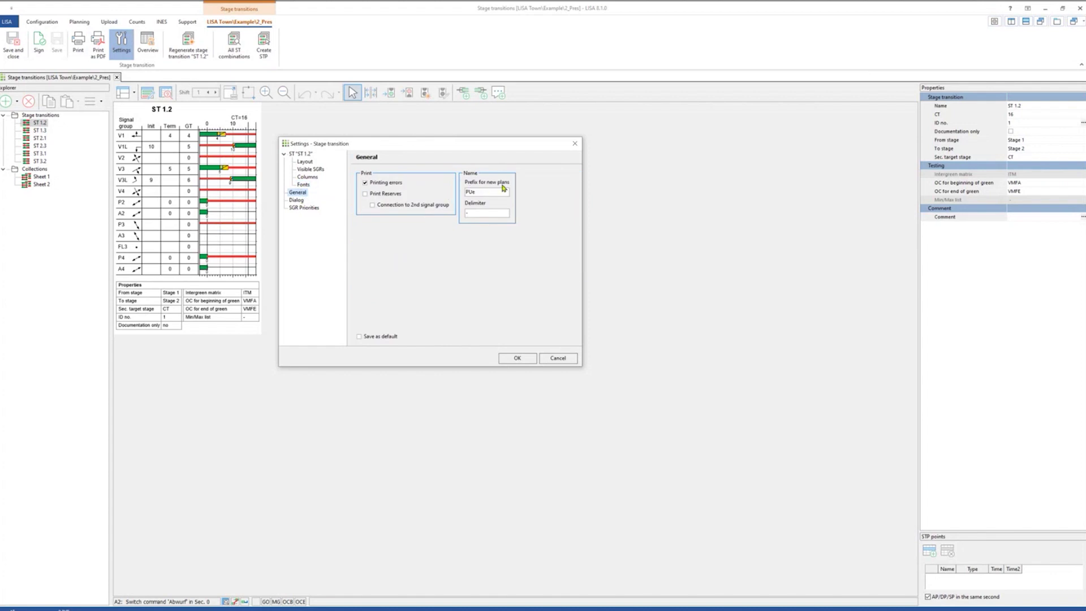
left_click_drag(485, 191, 458, 194)
type("S")
left_click(379, 337)
left_click(517, 359)
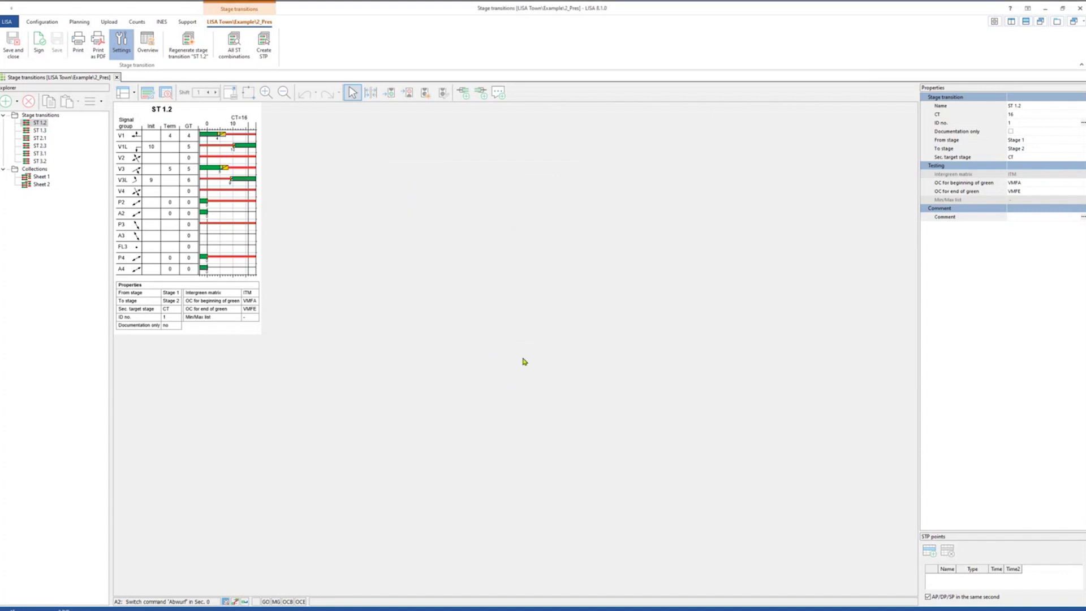
Recreate the names of the stage transitions according to the naming settings
left_click(40, 124)
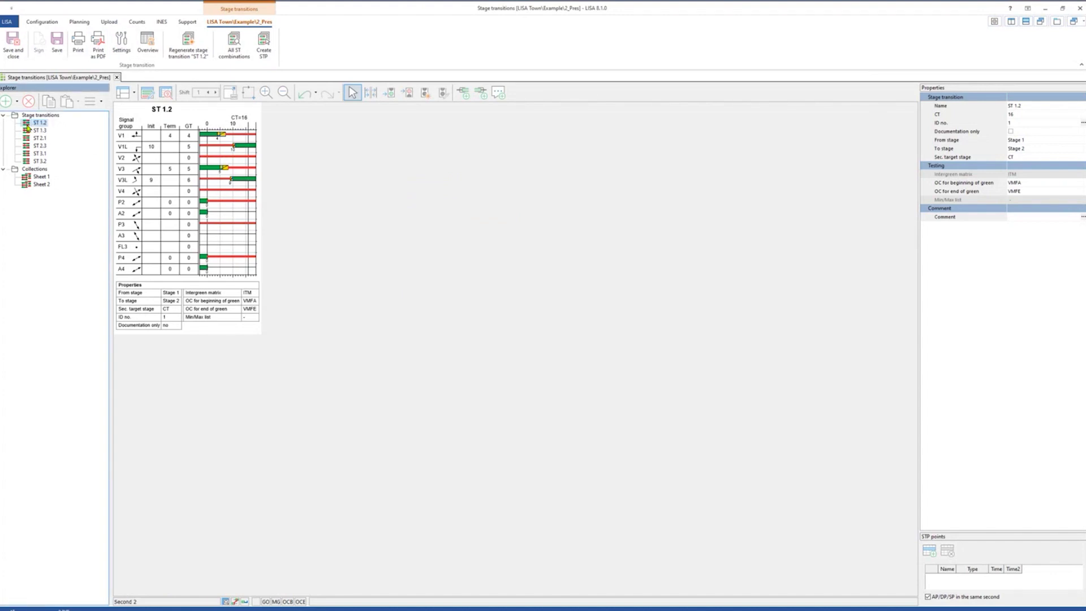
right_click(30, 126)
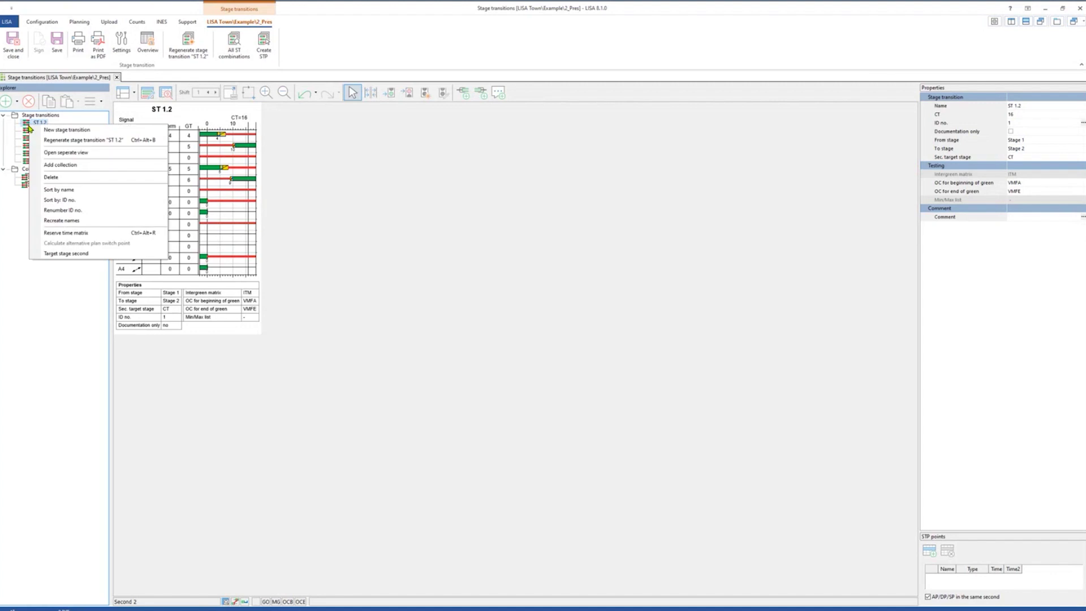
left_click(89, 223)
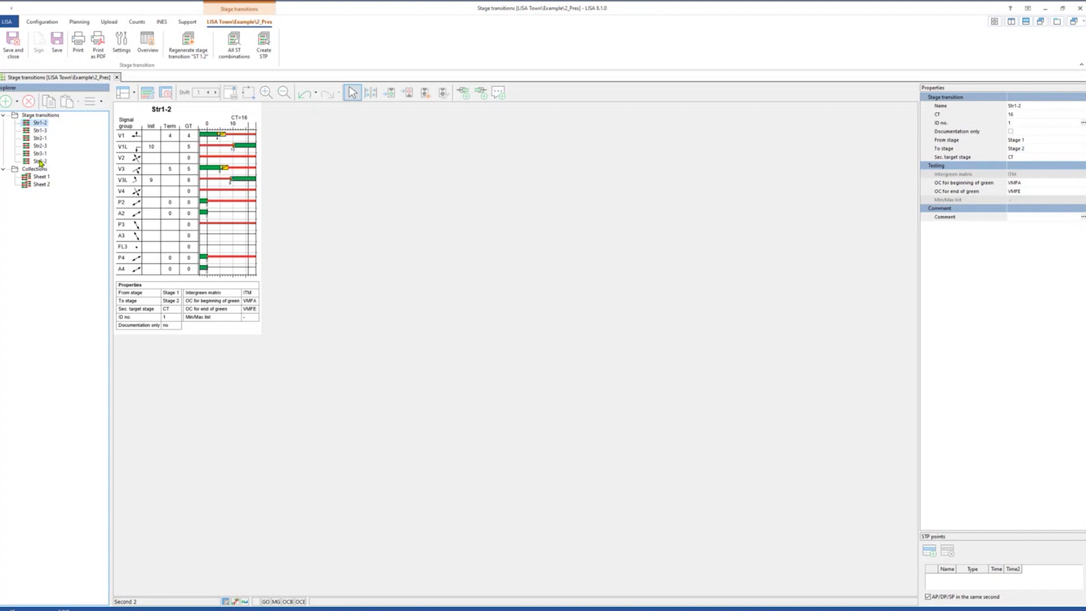
Move the end of green of signal group V1 to second 6 in Str1-2 and close the stage transitions without saving
left_click_drag(217, 134, 222, 135)
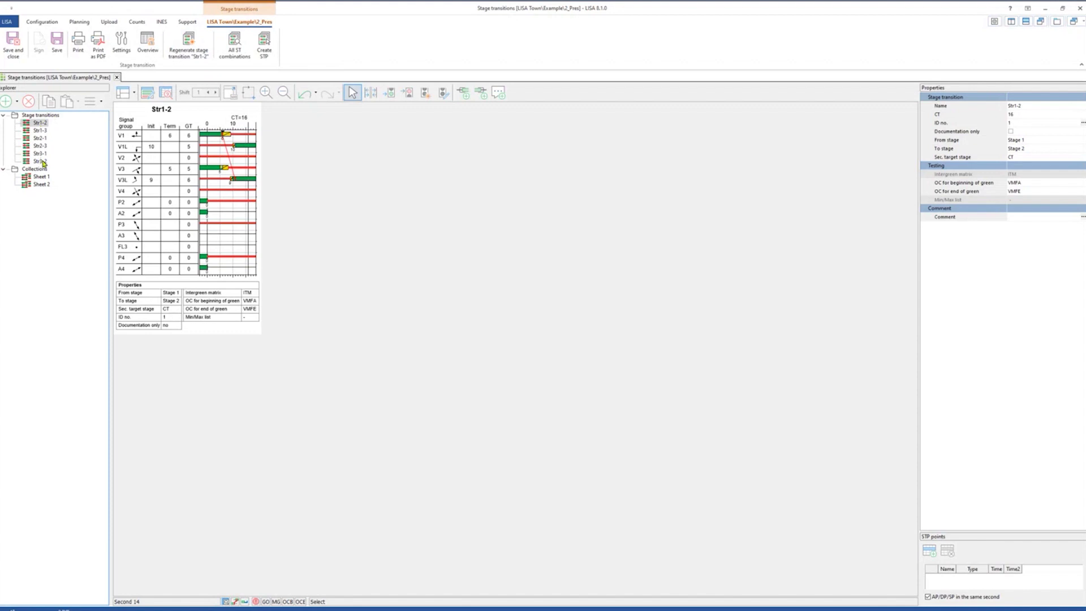
right_click(35, 126)
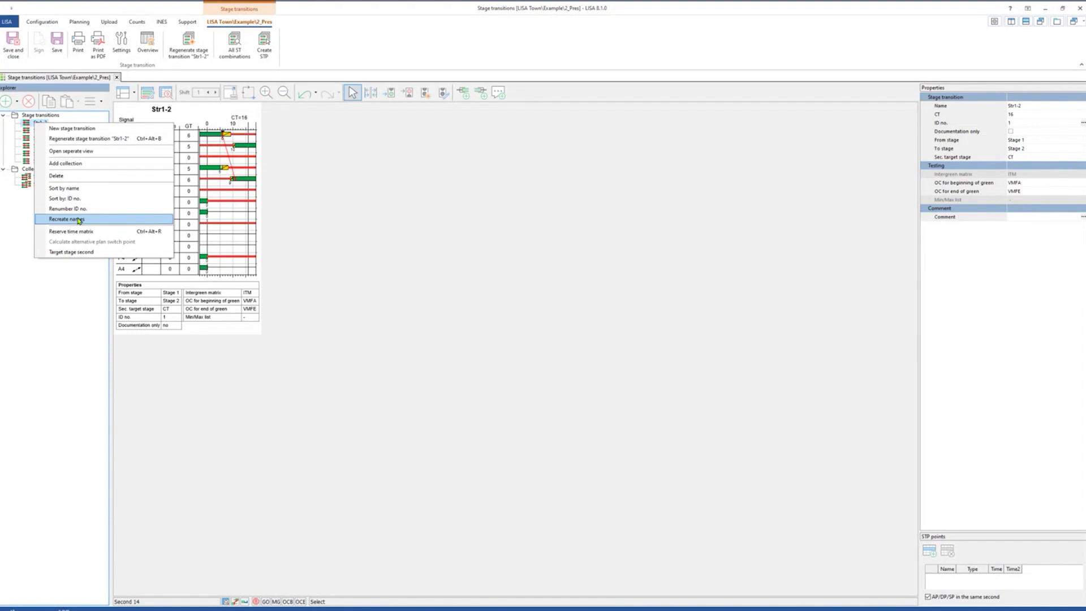
left_click(117, 78)
left_click(118, 78)
left_click(572, 331)
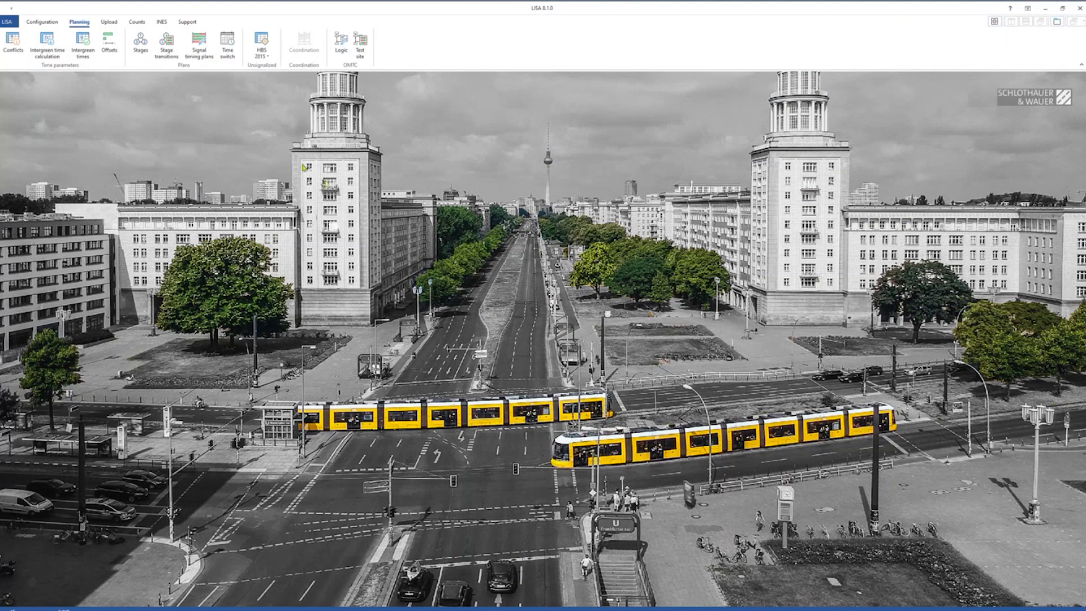
Set the ID number of Stage 1 to 11 in the stage configuration, then save and close it
left_click(200, 47)
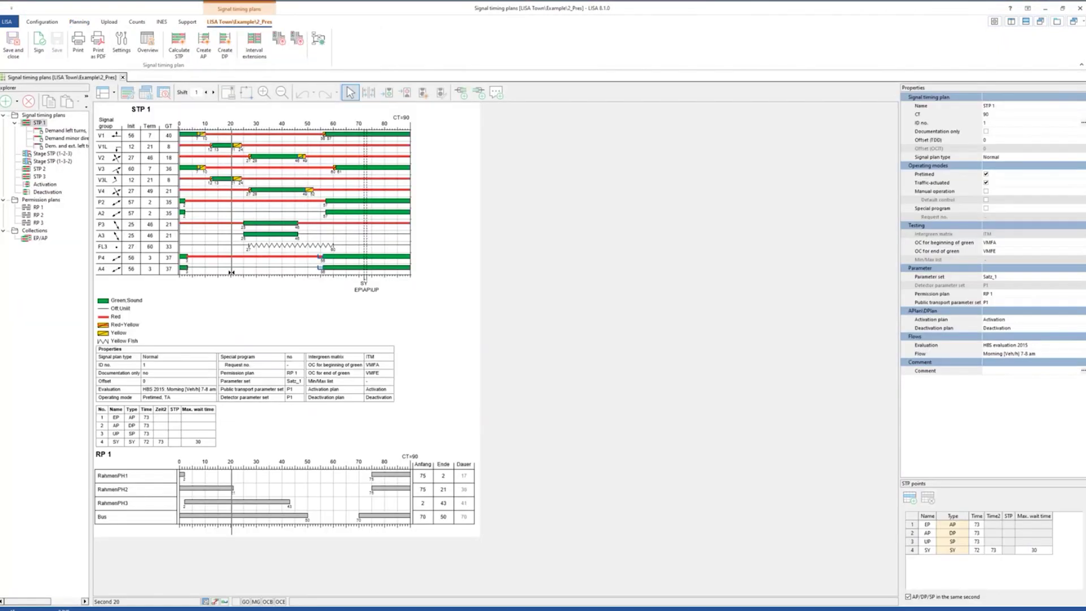
left_click_drag(232, 273, 257, 201)
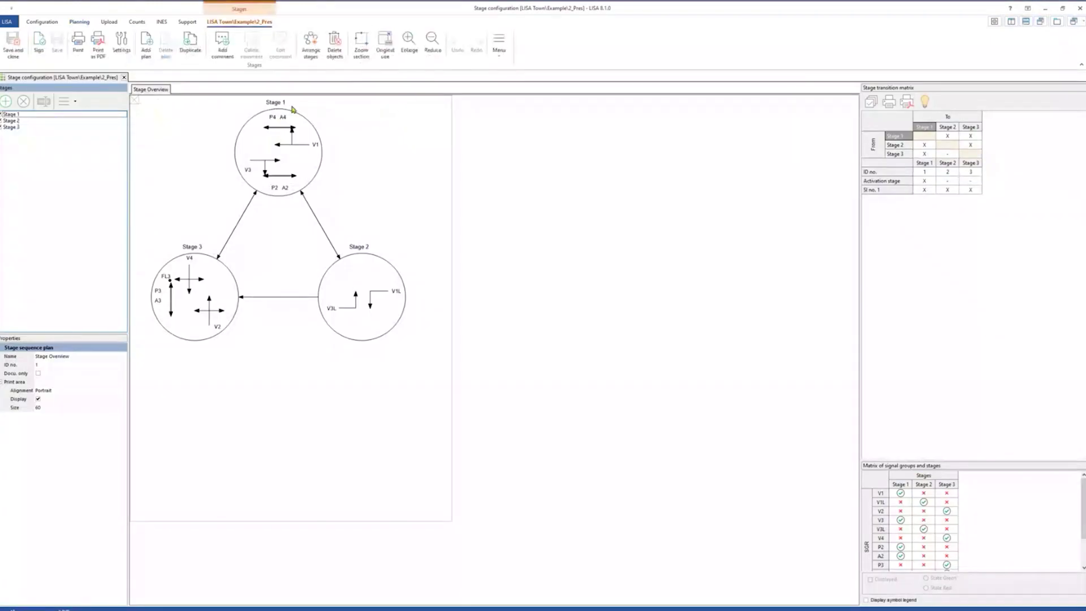
left_click(25, 115)
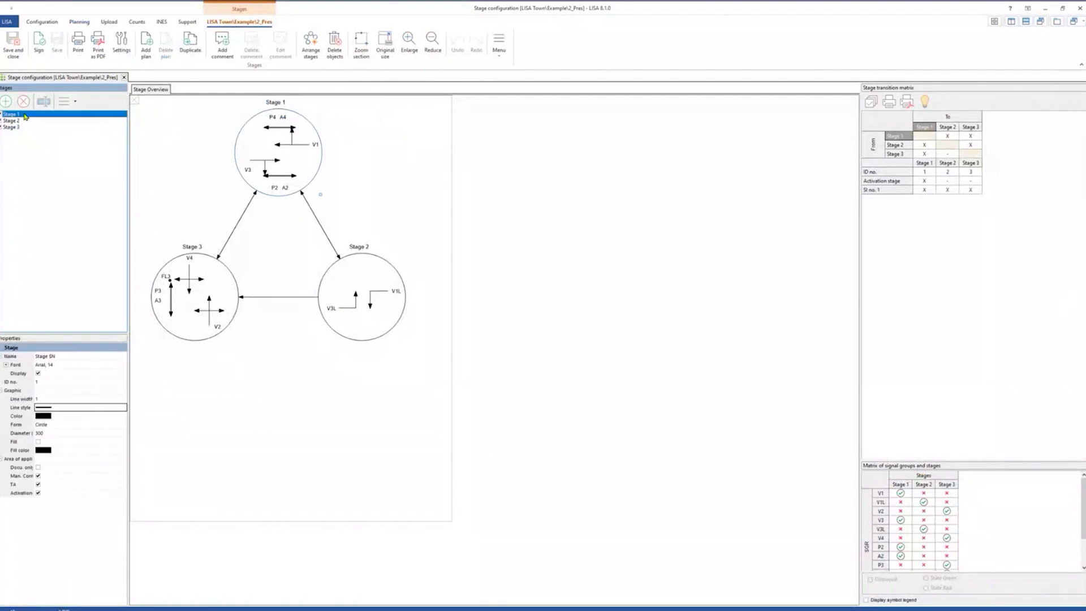
left_click(42, 383)
left_click(63, 382)
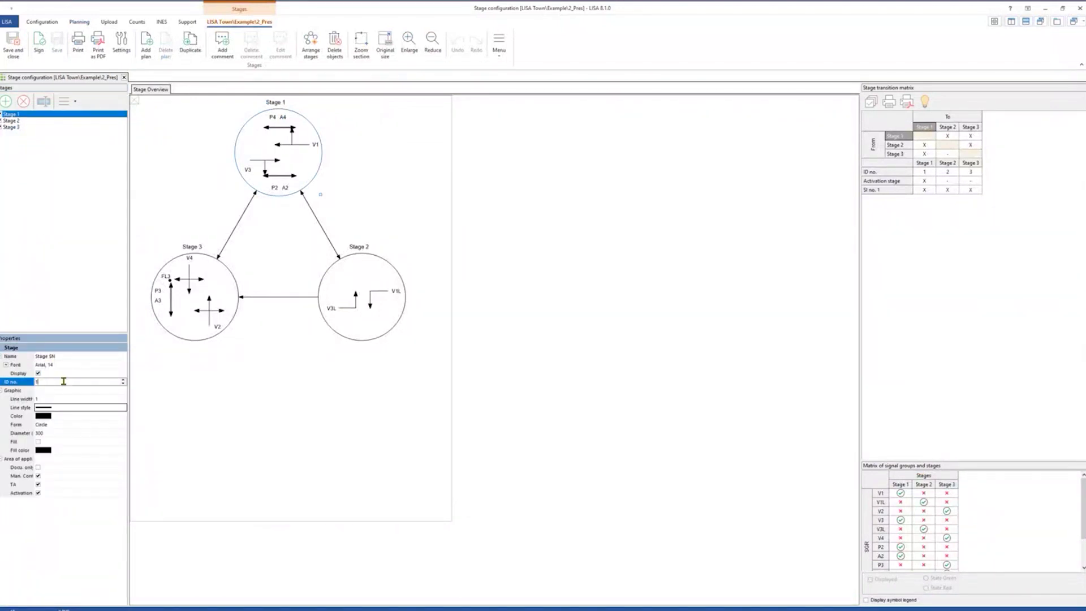
type("1")
key("Return")
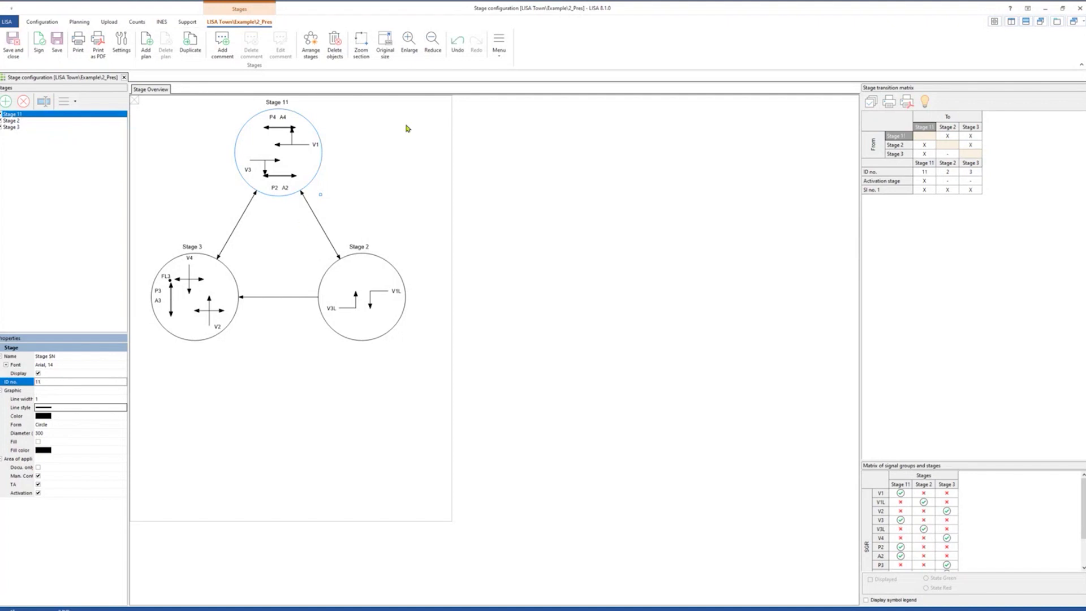
left_click(499, 165)
left_click(55, 47)
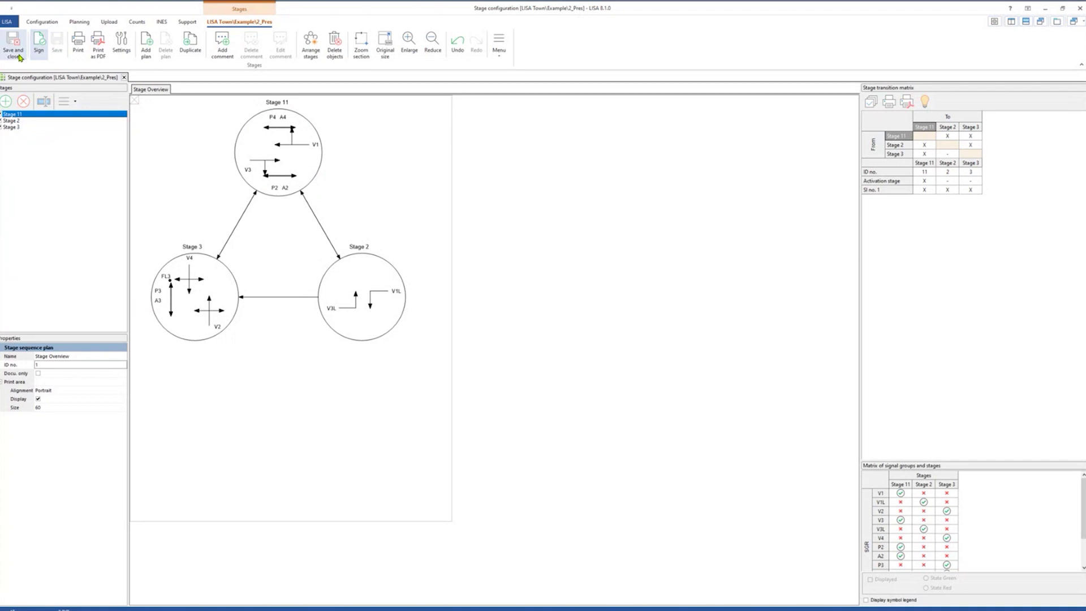
left_click(15, 51)
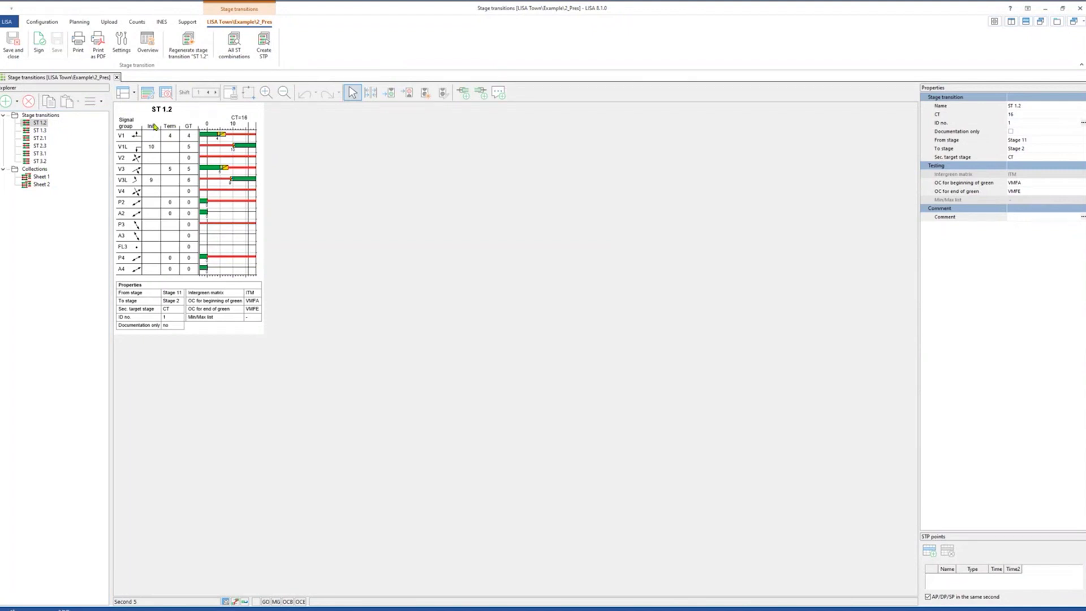
Recreate the stage transition names with the changed stage ID, view Str2-11, and close the stage transitions without saving
right_click(39, 123)
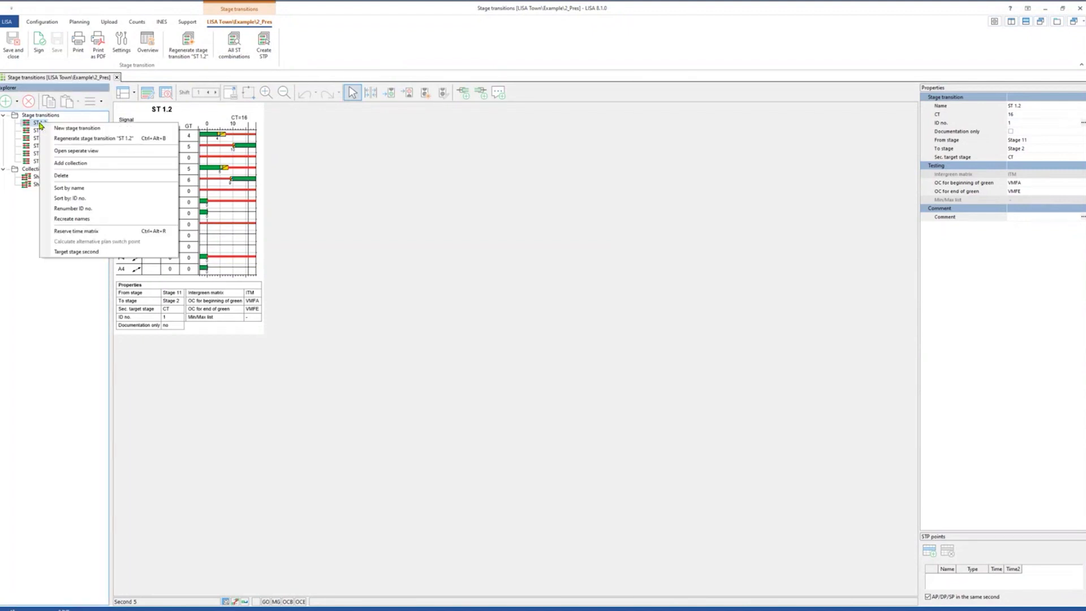
left_click(75, 219)
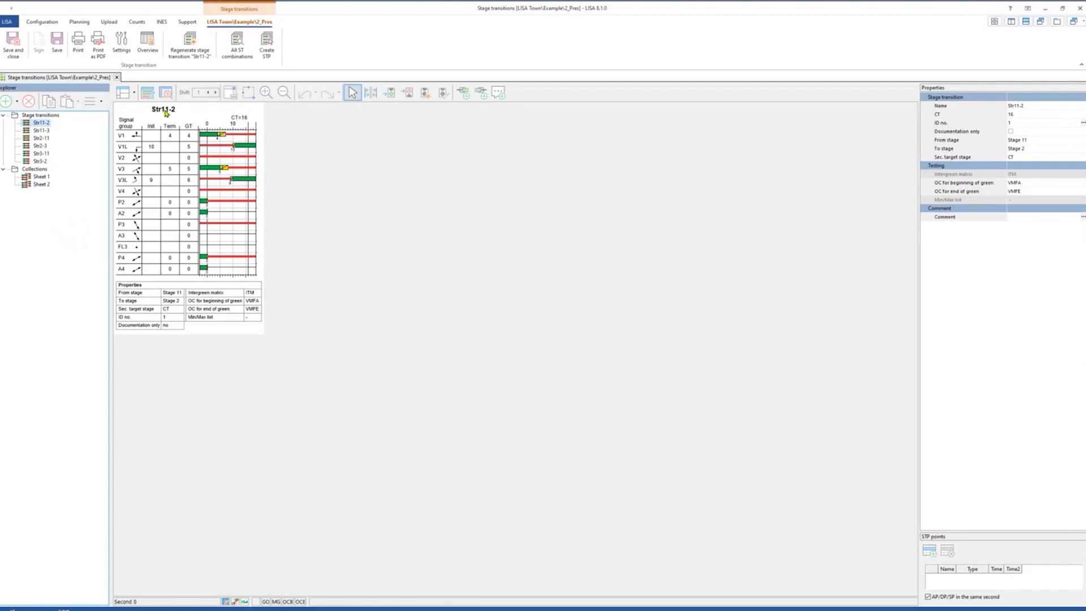
left_click(39, 138)
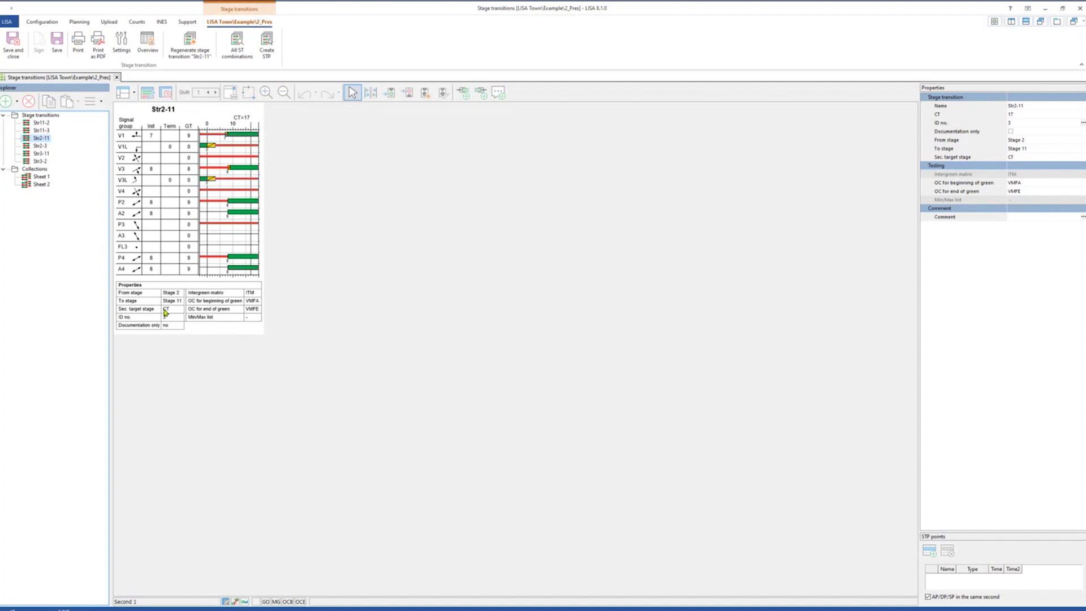
left_click(117, 77)
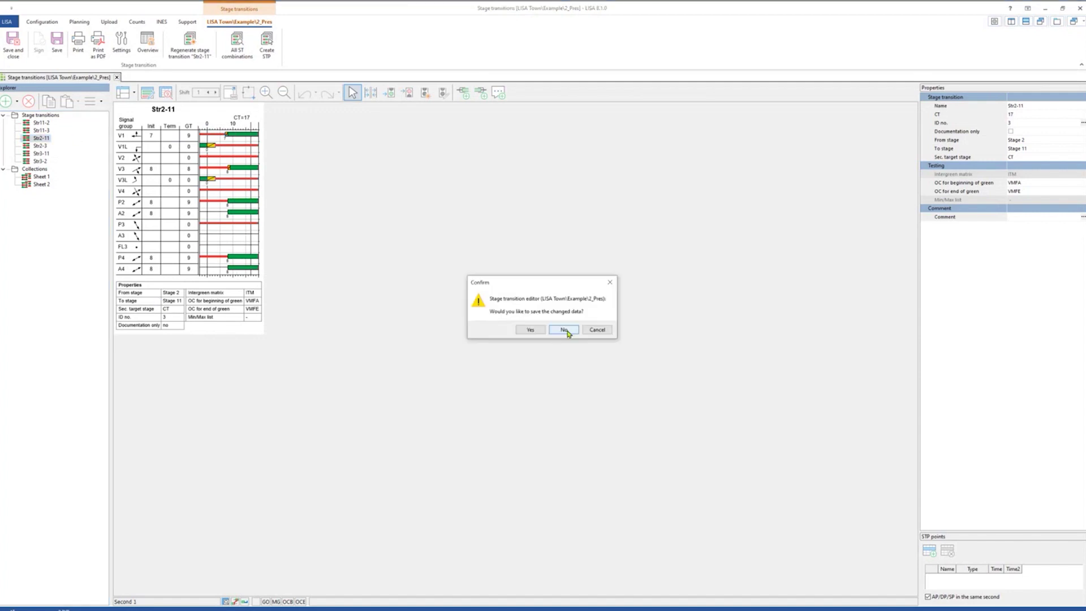
left_click(566, 332)
Set the ID number of Stage 11 back to 1 in the stage configuration, then save and close it
left_click(140, 43)
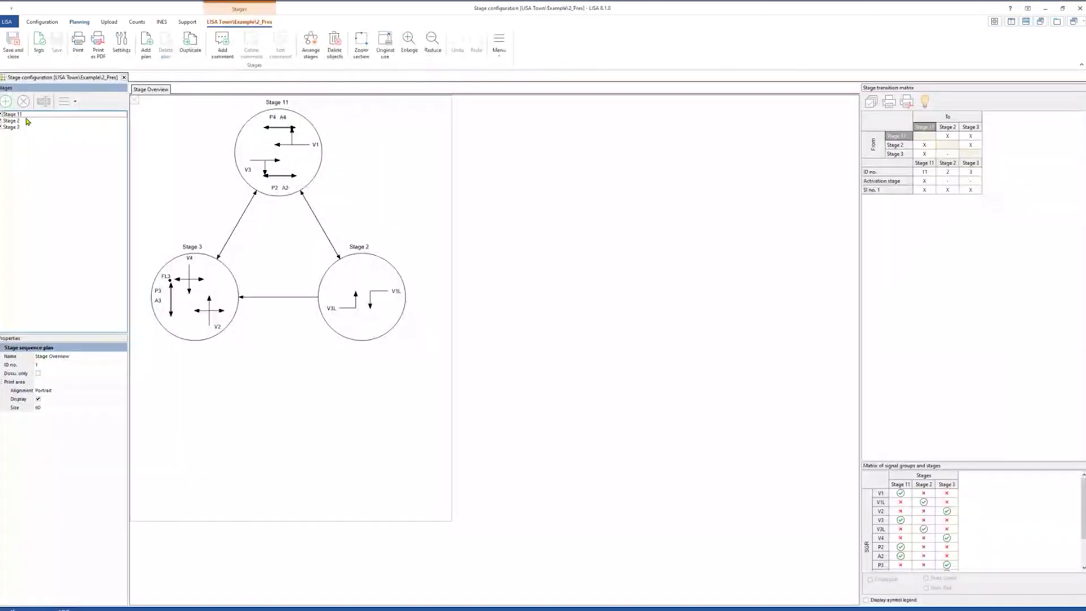
left_click(45, 382)
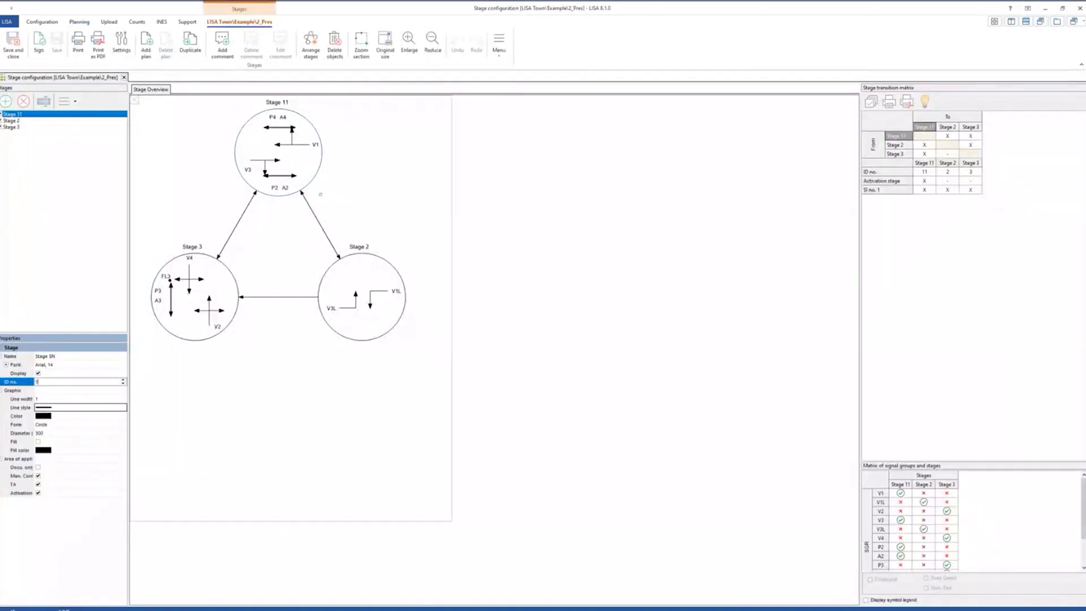
key("Return")
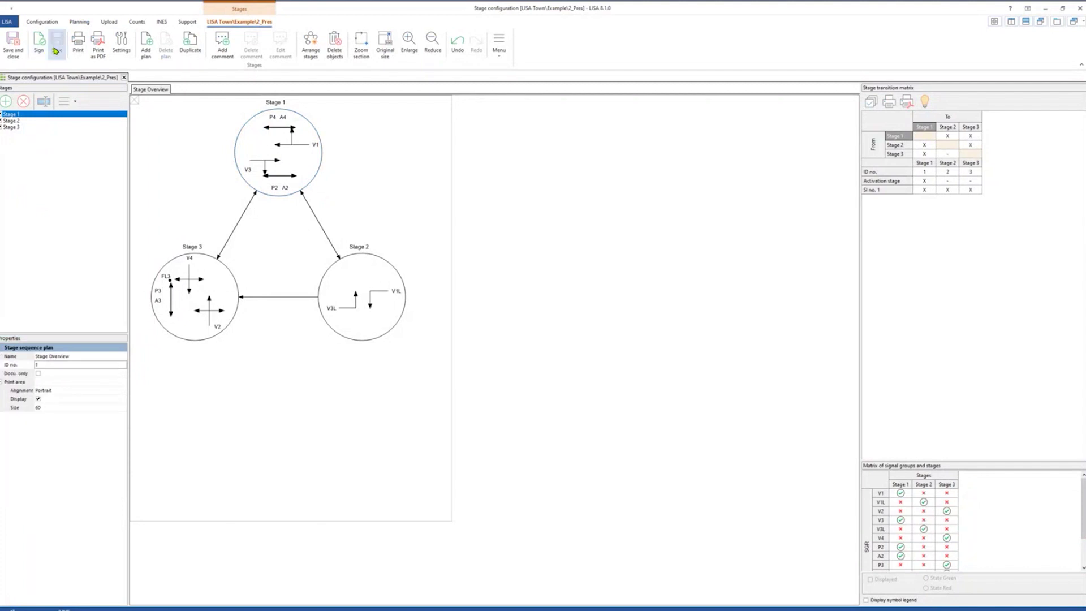
left_click(14, 50)
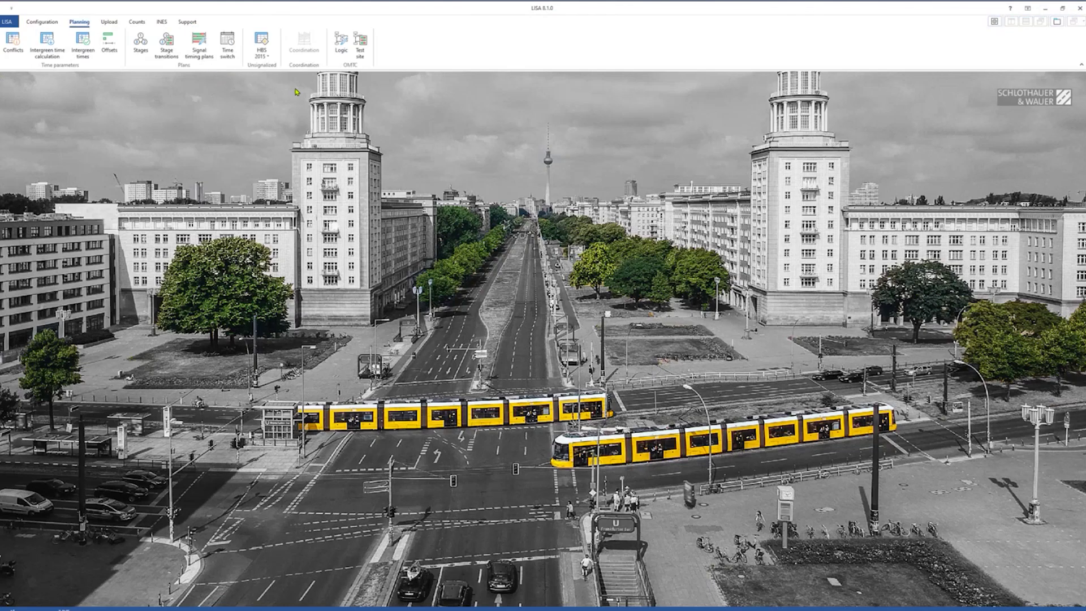
Open the STP overview of the signal timing plans, widen it, and examine the detector and public transport parameter set assignments
left_click(200, 45)
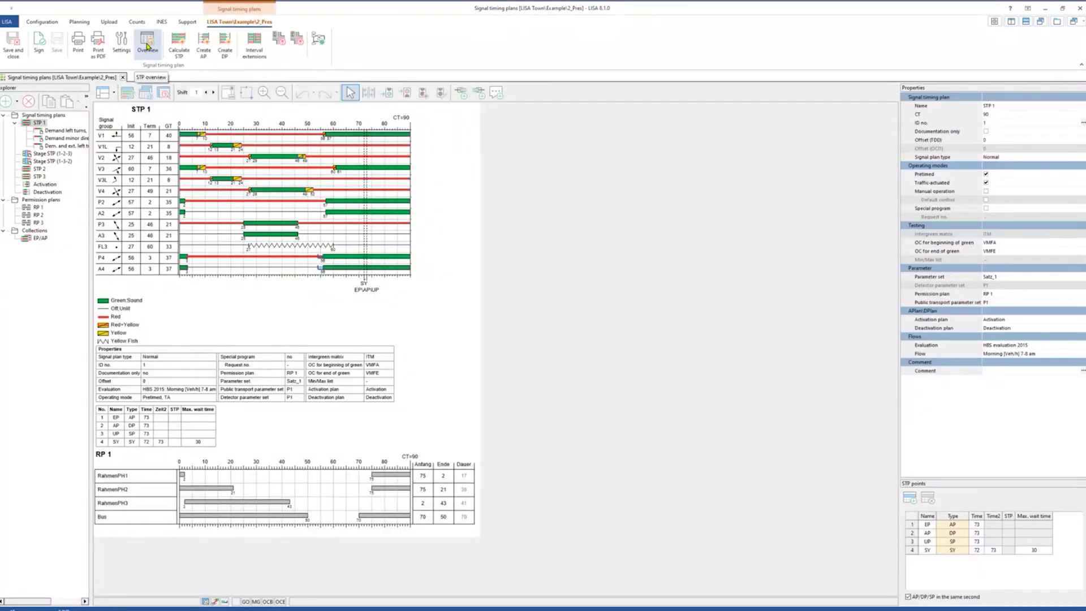
left_click(148, 47)
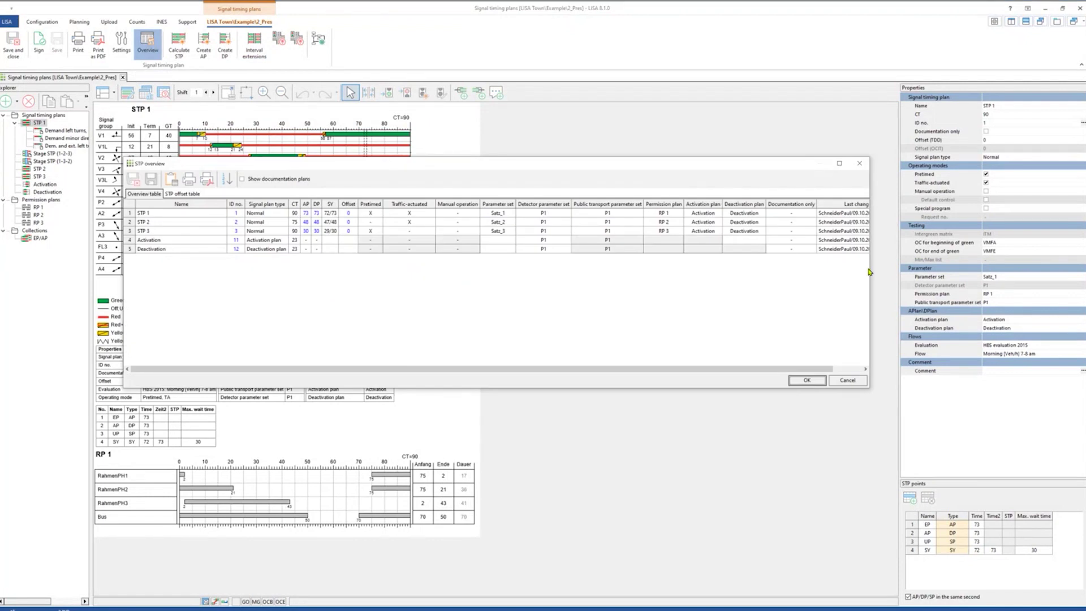
left_click_drag(870, 272, 938, 273)
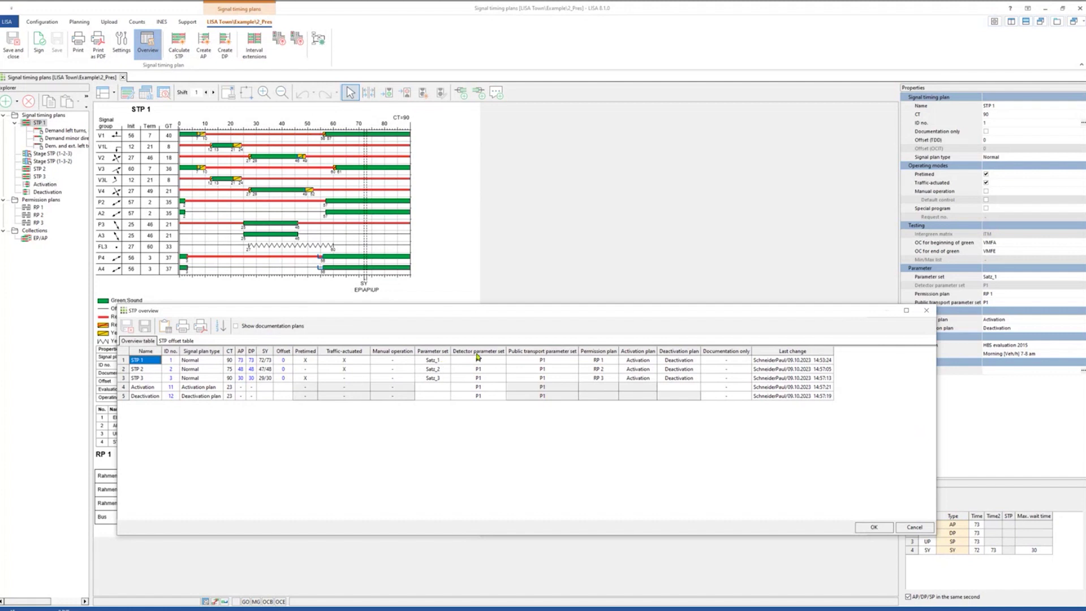
left_click(493, 361)
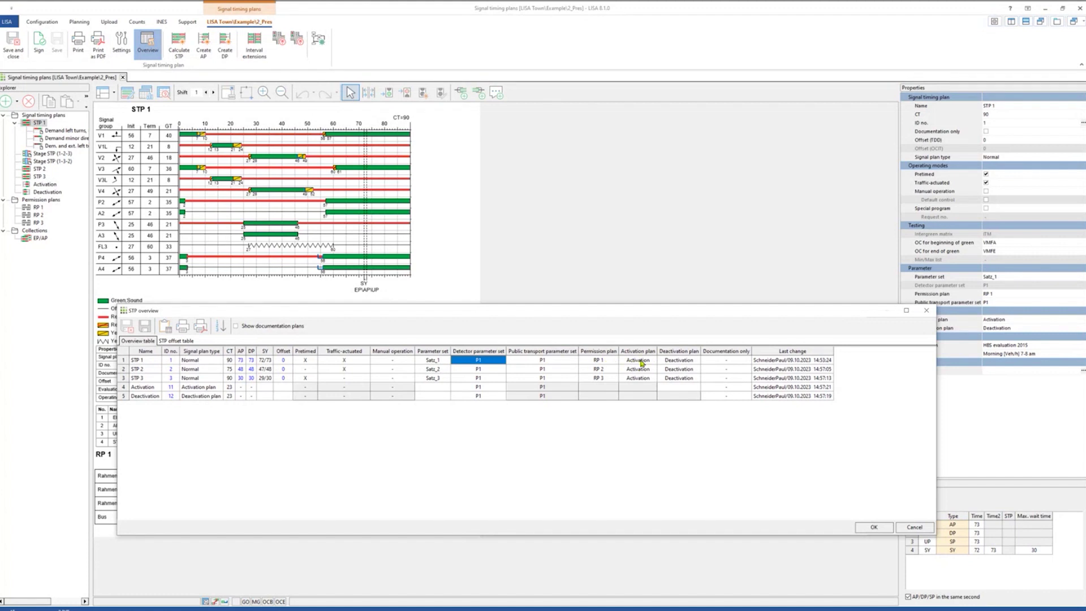
left_click(541, 396)
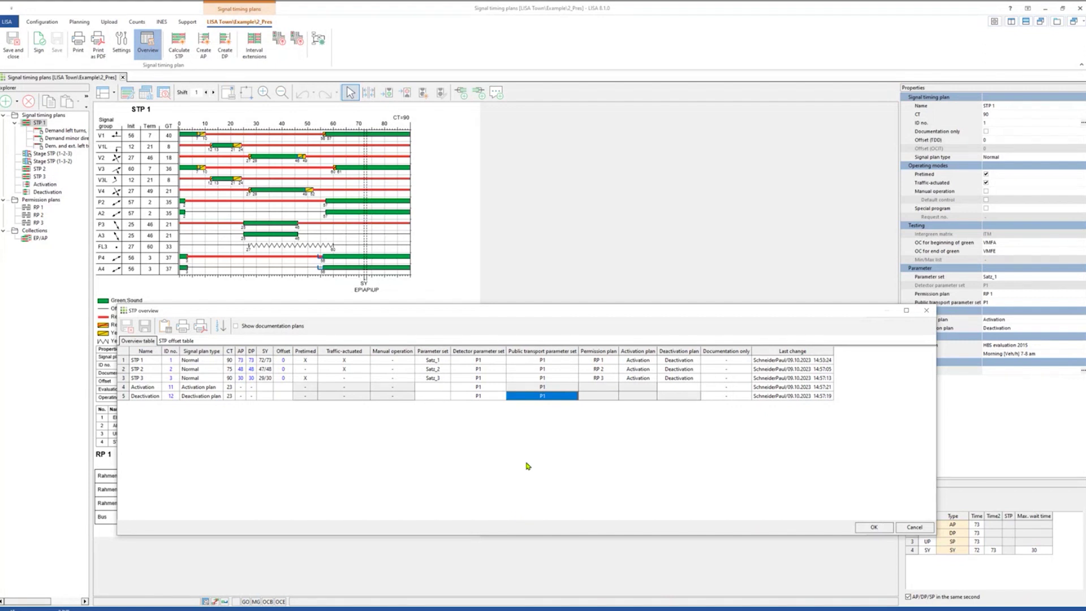
Try parameter sets Satz_2 and Satz_3 for STP 1 in the overview table and set it back to Satz_1
left_click(445, 361)
left_click(445, 361)
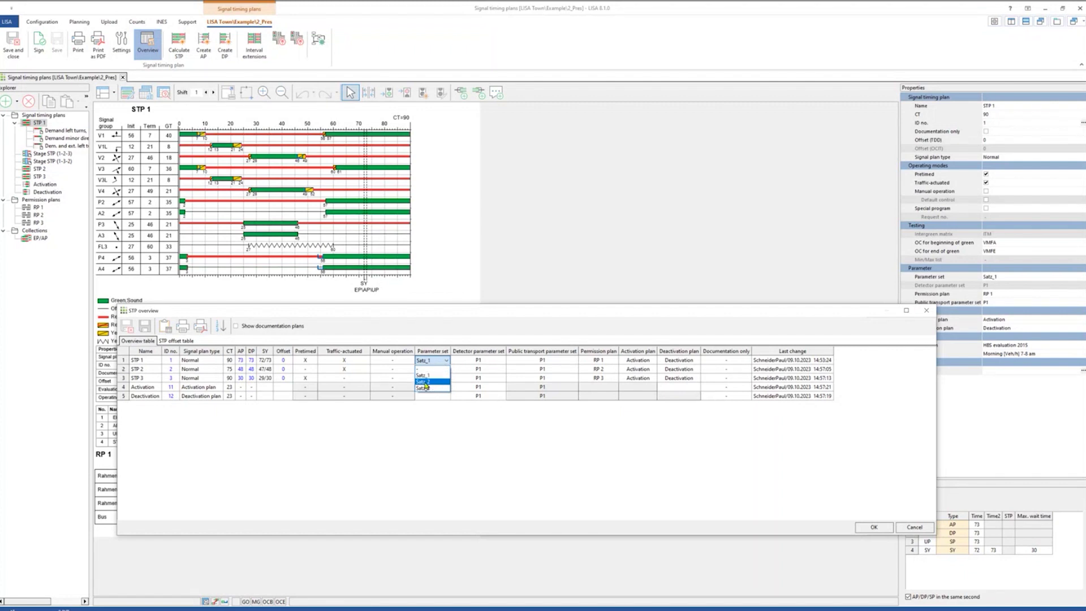
left_click(434, 382)
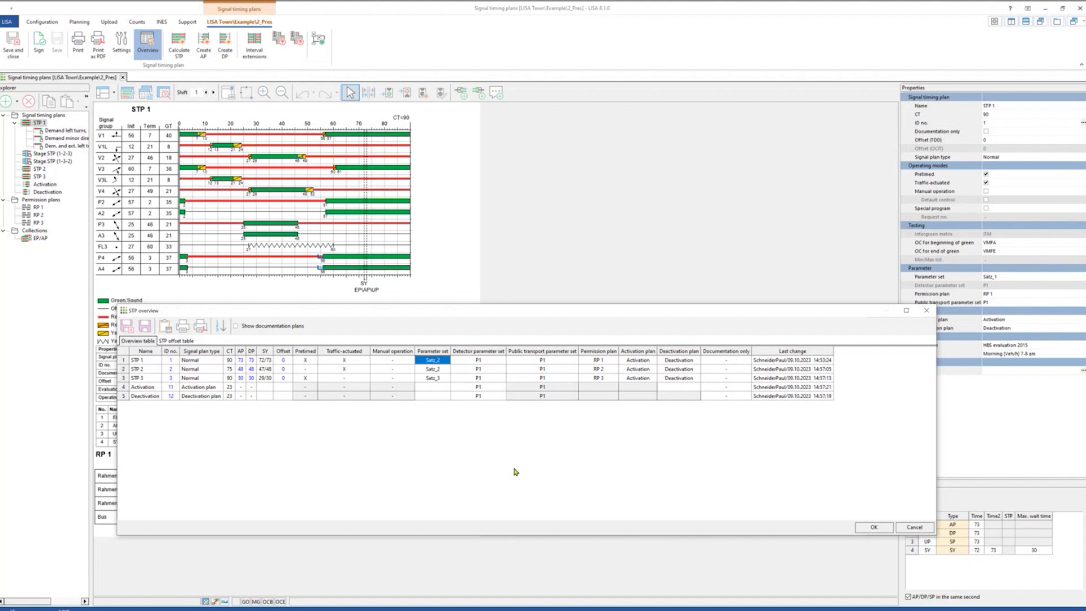
left_click(446, 359)
left_click(446, 360)
left_click(447, 360)
left_click(434, 388)
left_click(439, 362)
left_click(433, 376)
Include the documentation plans in the STP overview and widen the Name column to fit the full plan names
left_click(235, 326)
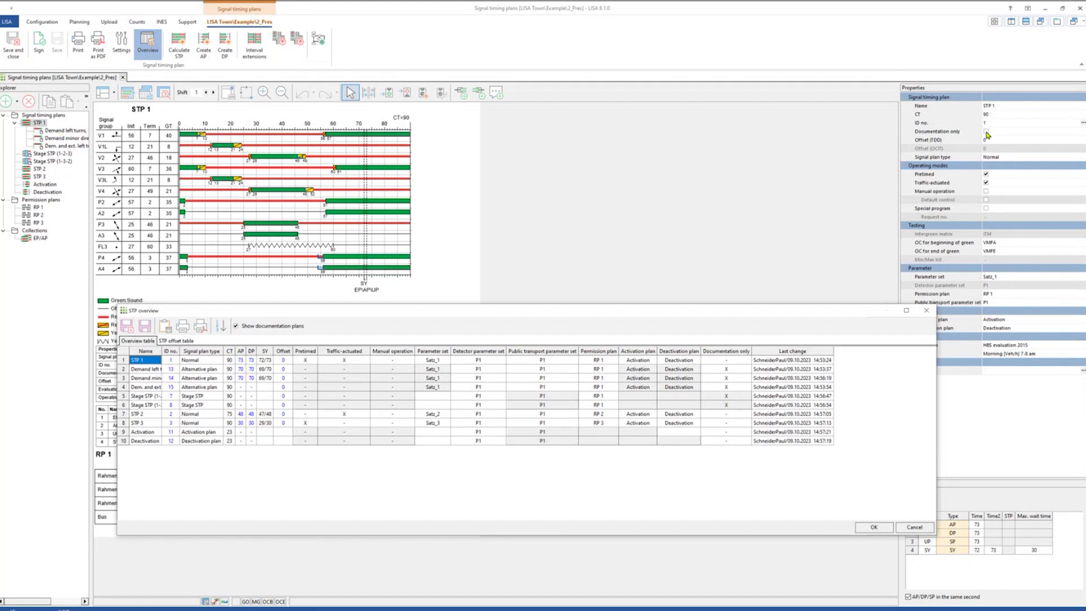
double_click(162, 351)
left_click_drag(244, 315, 222, 298)
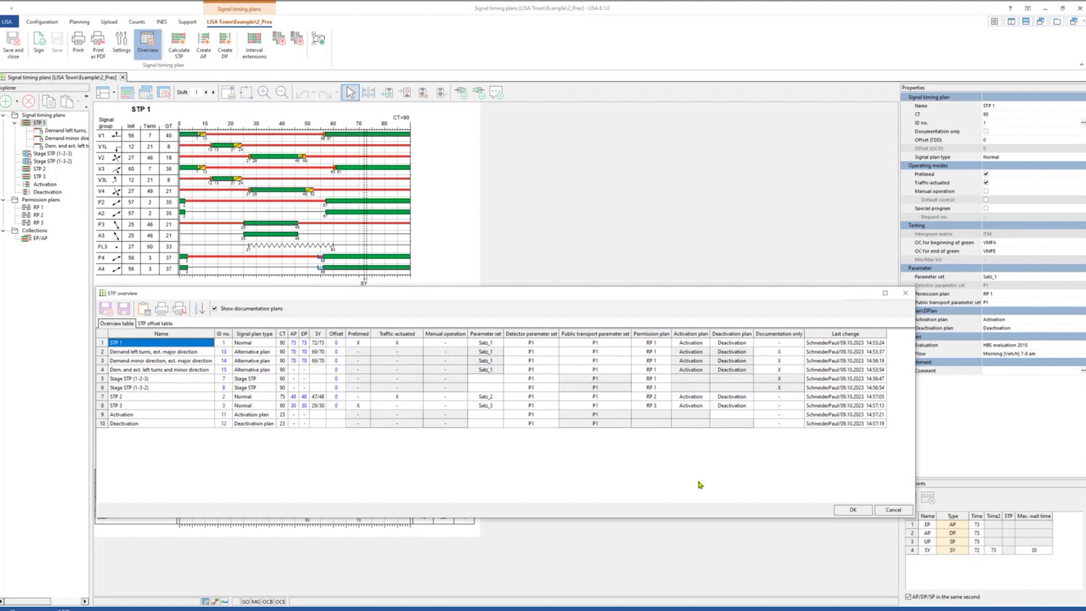
left_click_drag(390, 298, 421, 298)
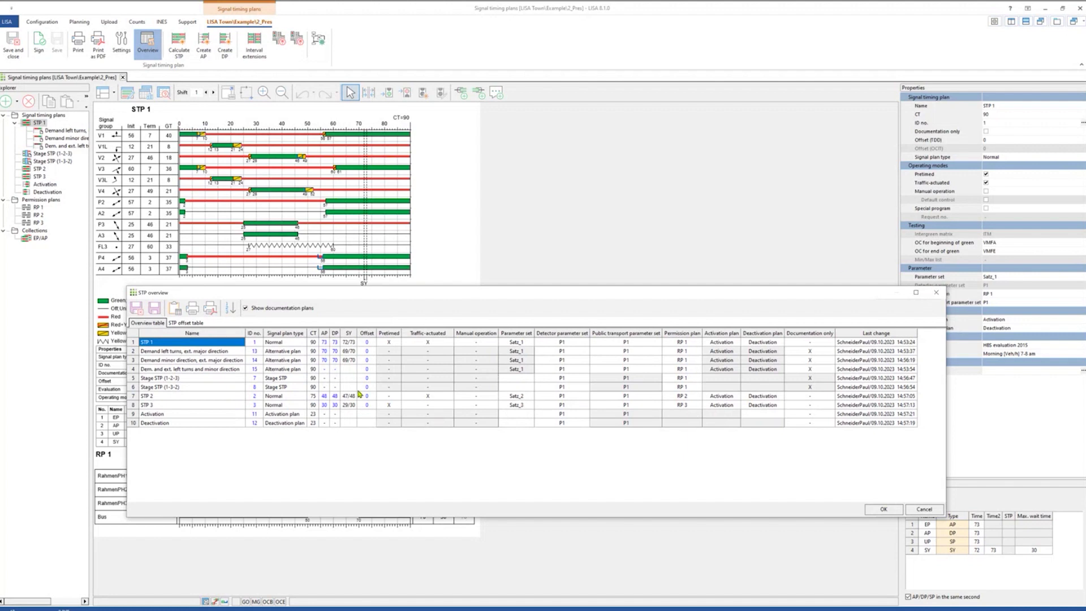
Close the STP overview without saving the changes and close the signal timing plans
left_click(936, 294)
left_click(575, 326)
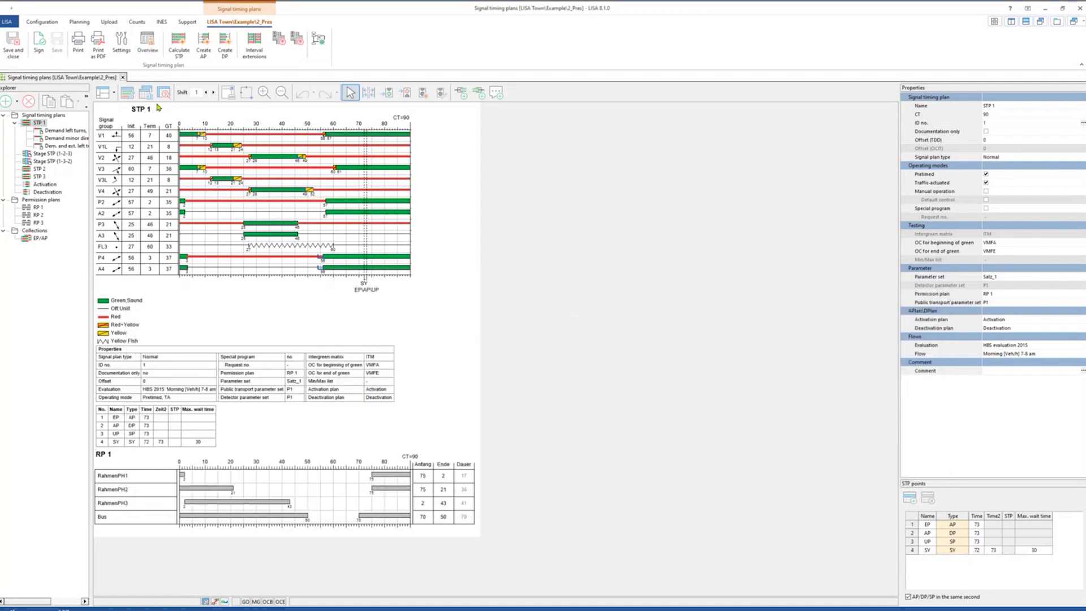
left_click(123, 78)
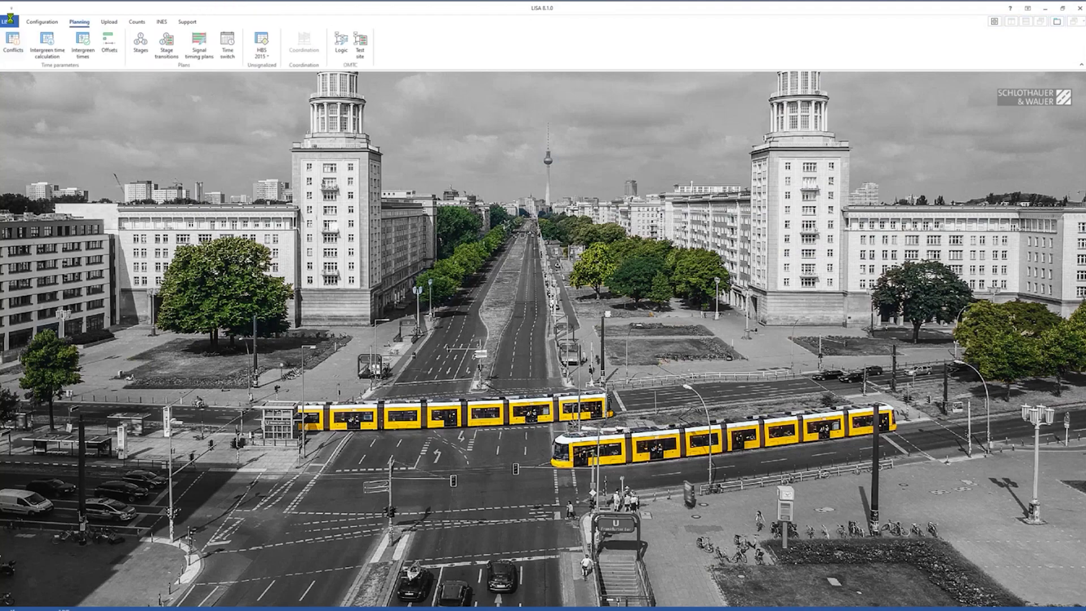
Open the batch print of LISA Town\Example\2_Pres from the project management area
left_click(7, 21)
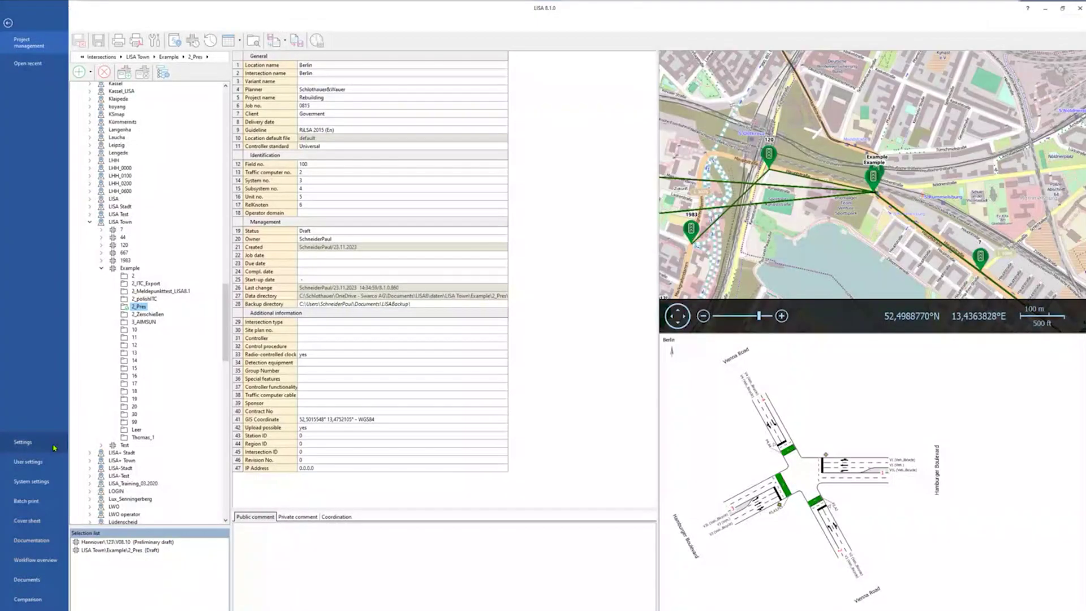
left_click(28, 521)
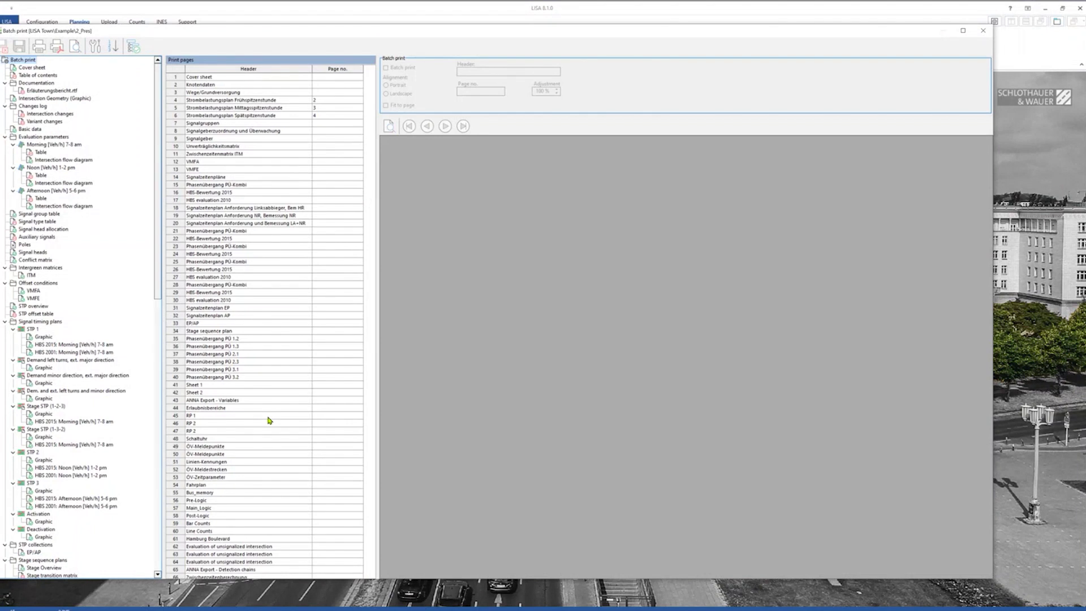
Show the STP overview page in the batch print and set it to landscape, fitted to the entire page
left_click(33, 322)
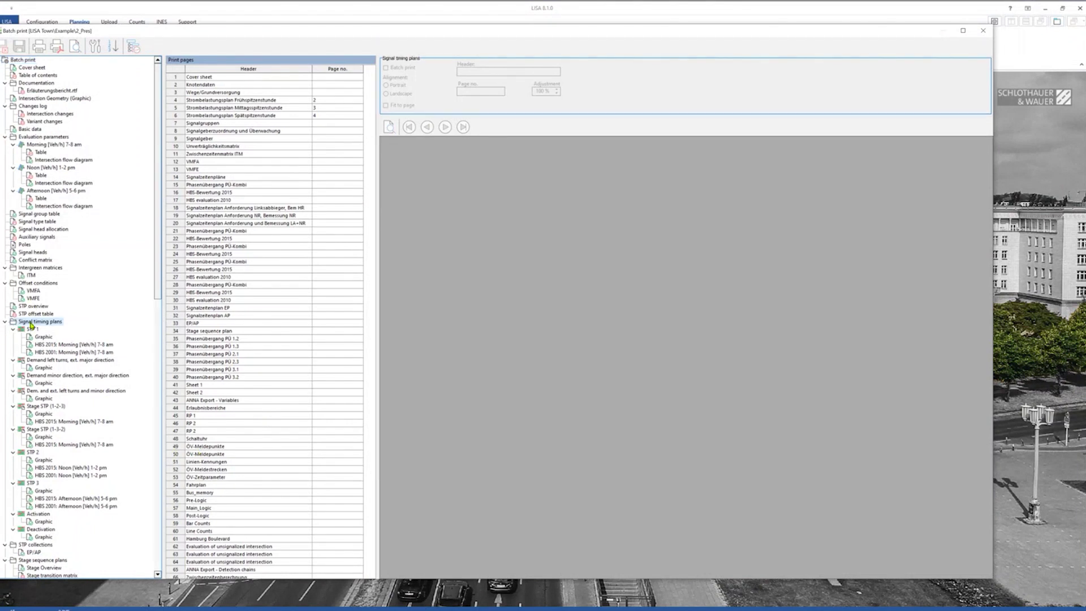
left_click(34, 306)
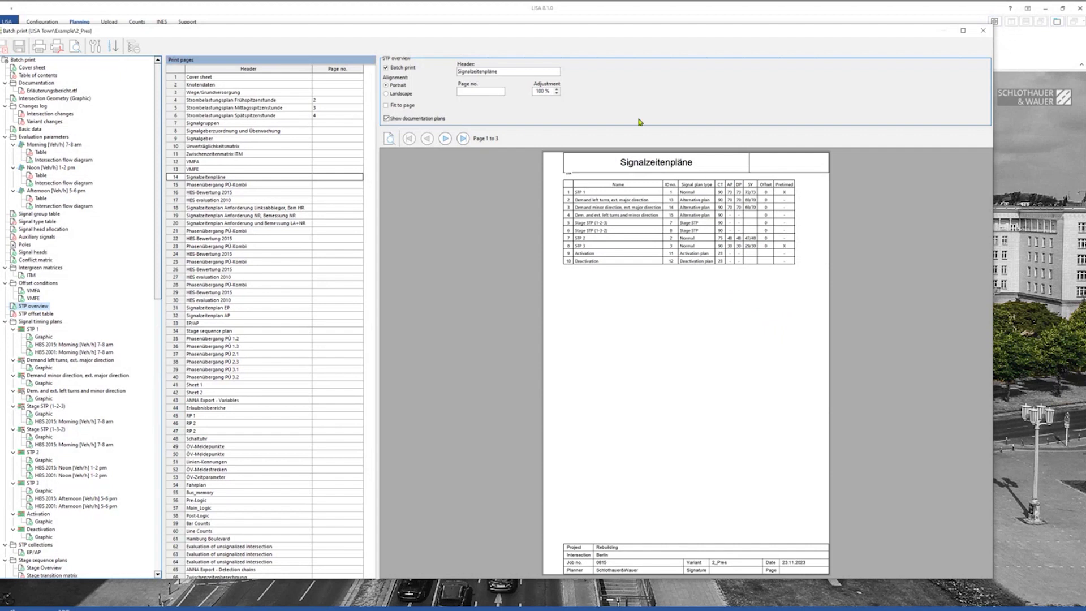
left_click(391, 94)
left_click(386, 105)
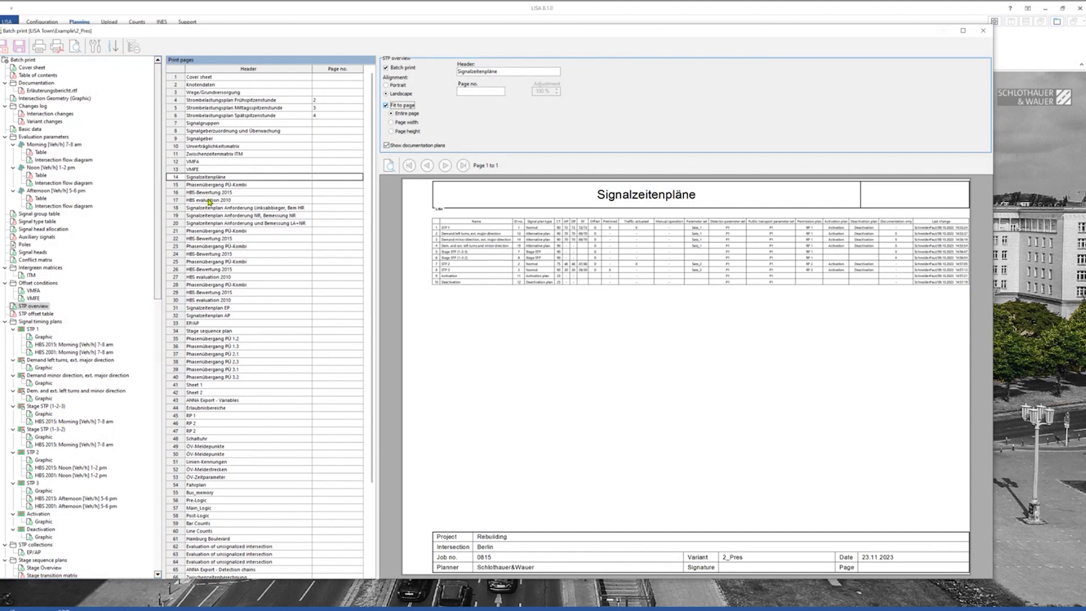
Try the evaluation table and legend options on STP 1's HBS 2015 Morning page and set everything to print on one page
left_click(48, 345)
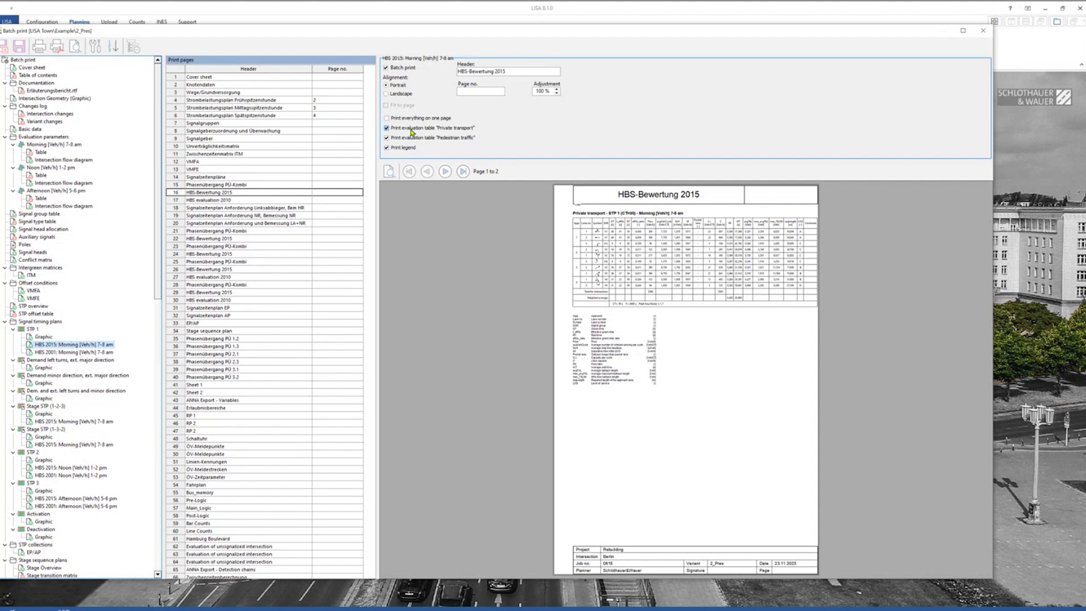
left_click(387, 137)
left_click(387, 129)
left_click(387, 129)
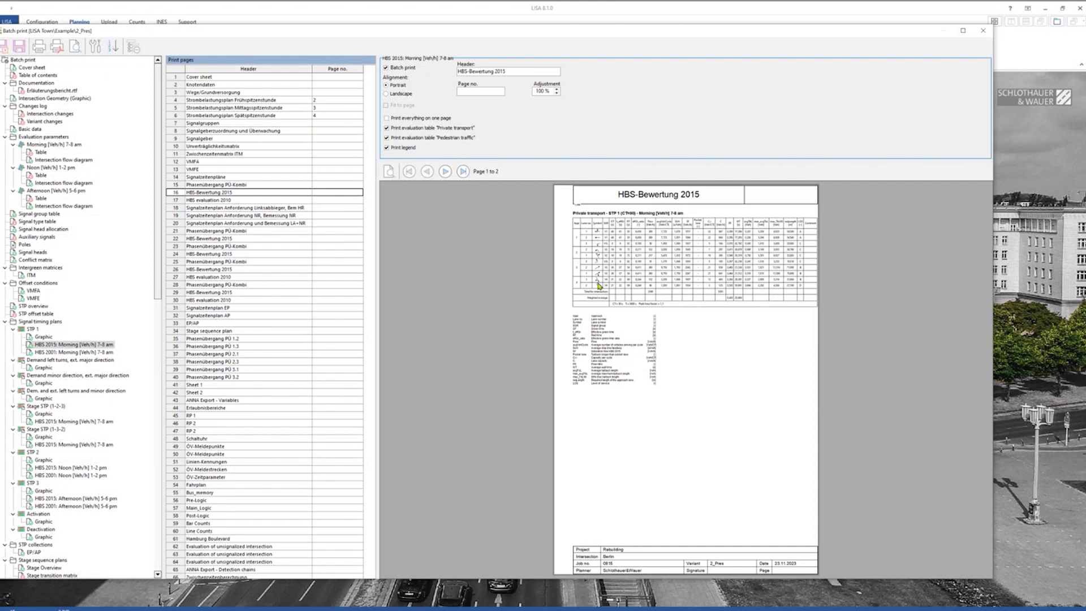
left_click(392, 139)
left_click(393, 141)
left_click(389, 119)
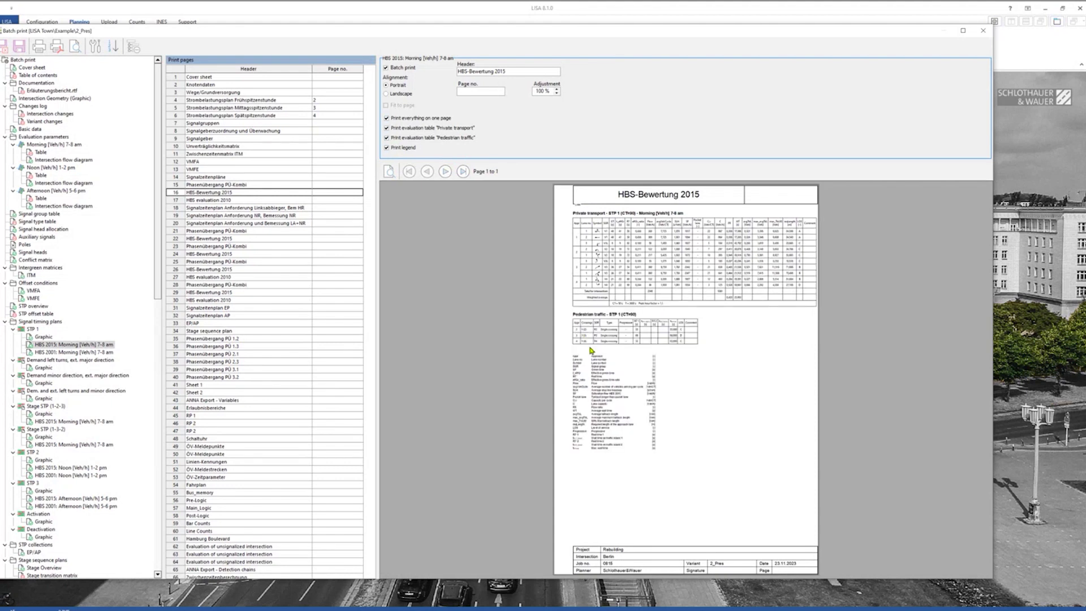
left_click(388, 148)
left_click(388, 149)
Close the batch print and open the test creation in the test site of 2_Pres
left_click(983, 30)
left_click(562, 326)
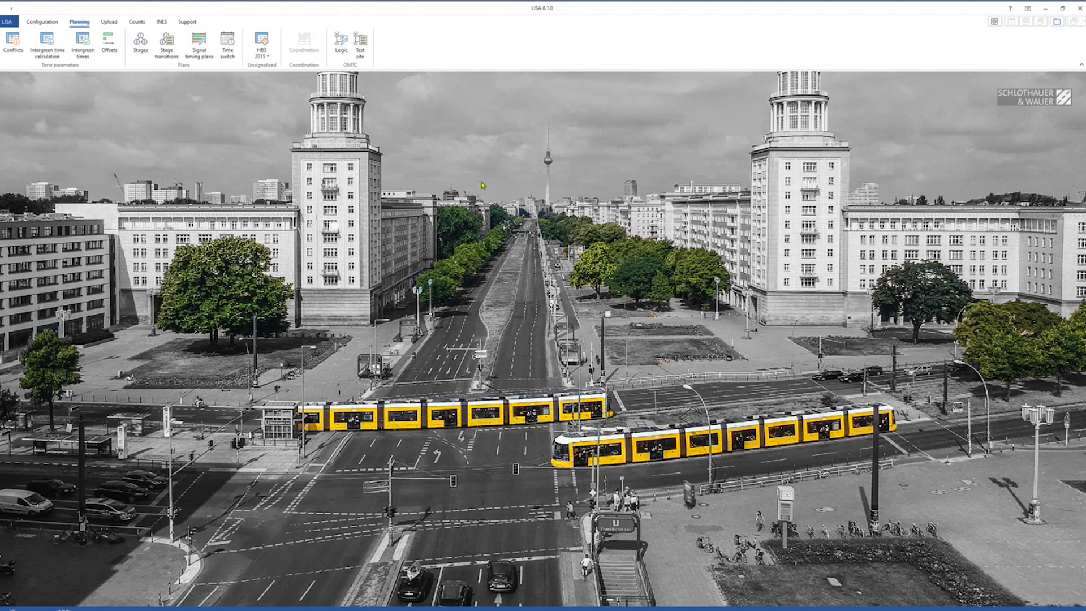
left_click(359, 45)
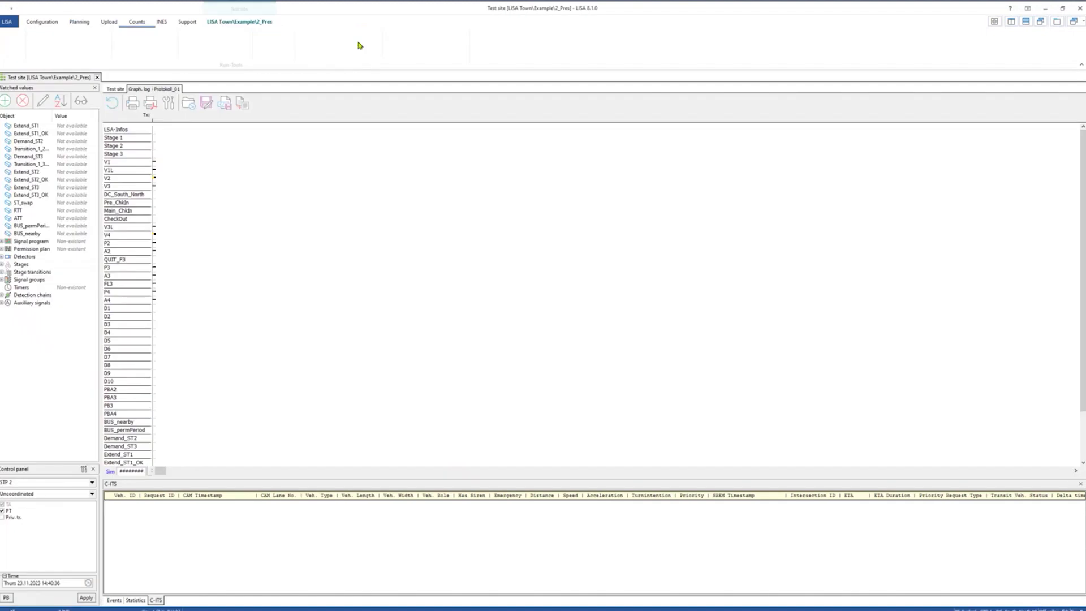
left_click(394, 128)
left_click_drag(393, 128, 355, 128)
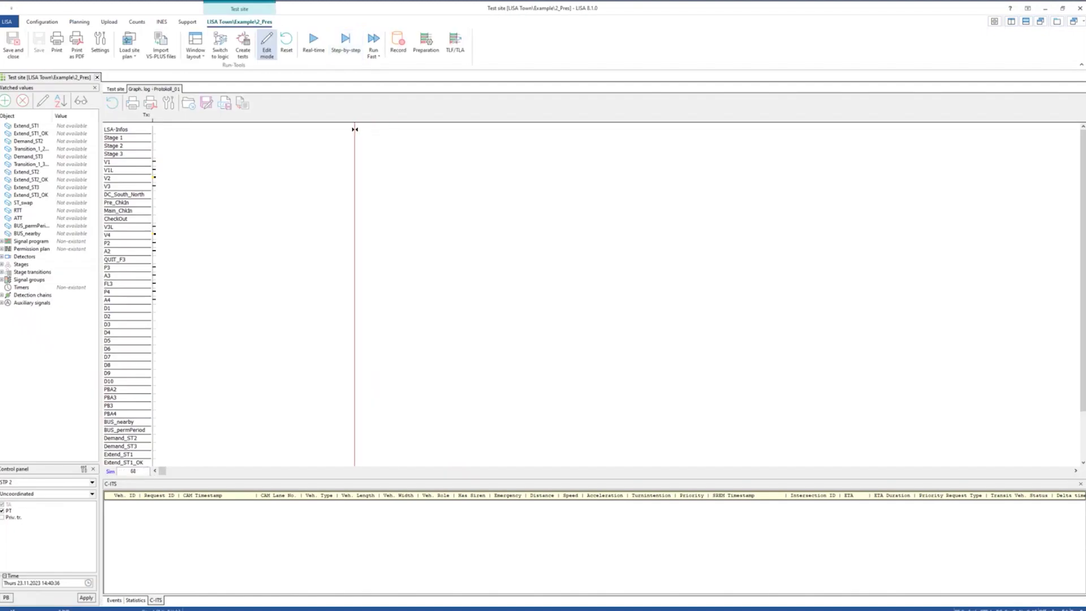
left_click(243, 53)
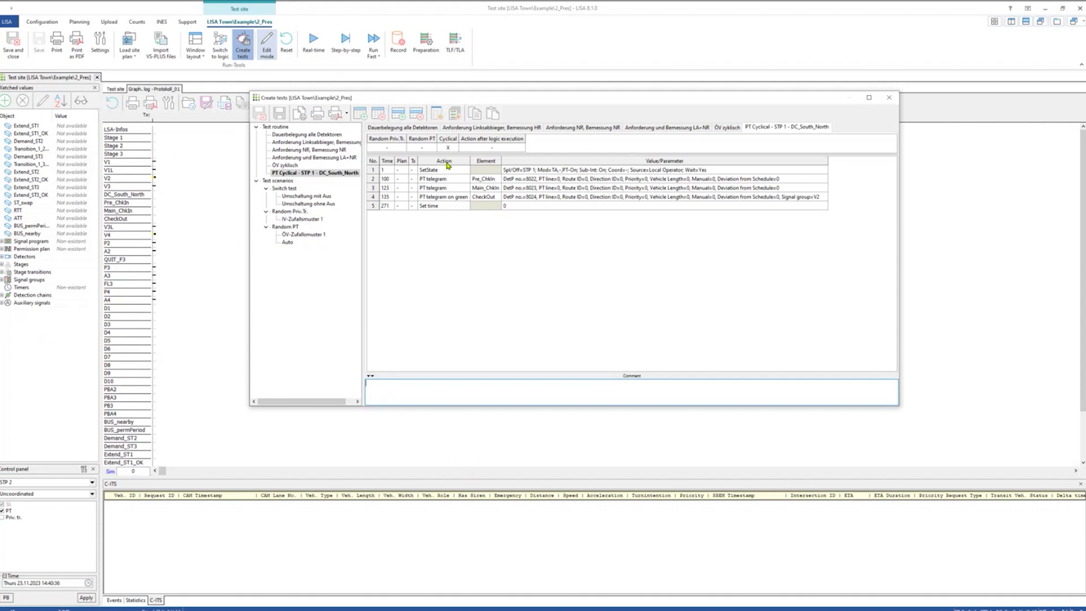
Examine the available actions for the Pre_ChkIn row of the PT Cyclical - STP 1 - DC_South_North routine
left_click(456, 178)
left_click(458, 180)
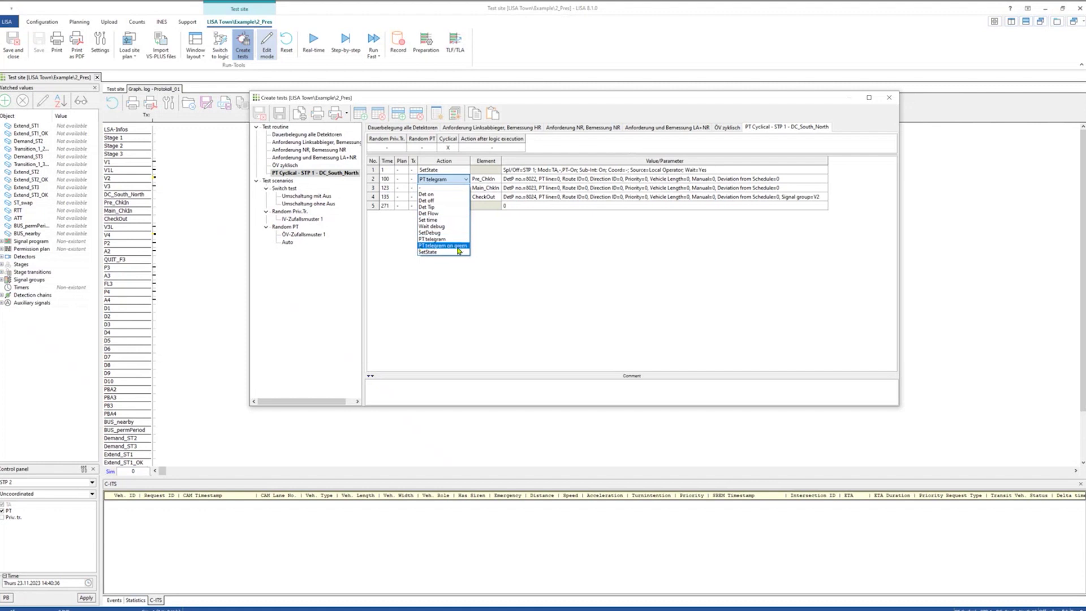
left_click(535, 323)
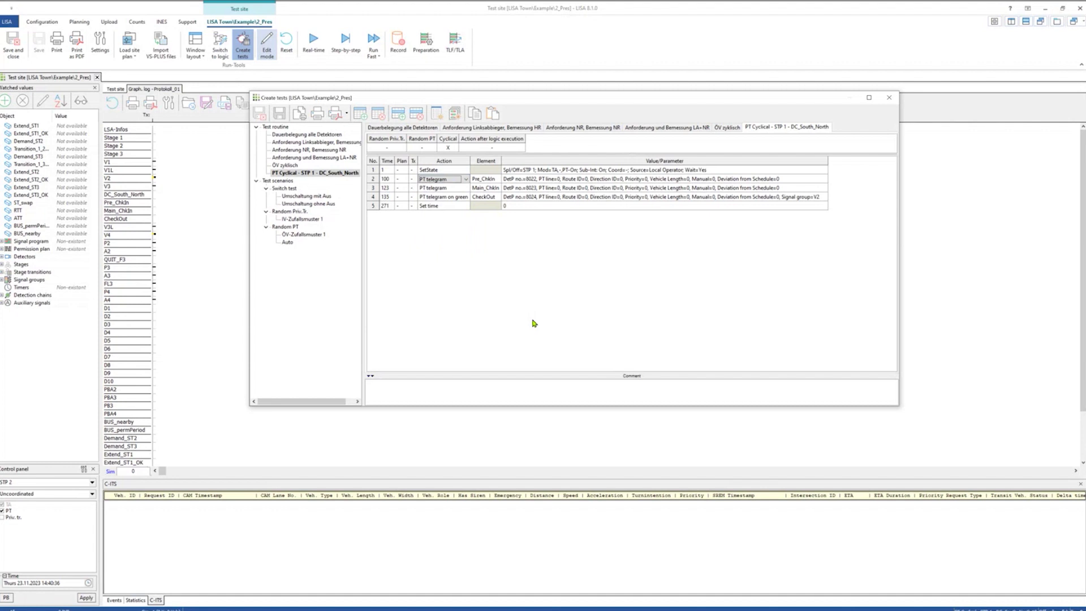
Examine the parameters and signal group choices of the CheckOut row's PT telegram on green, comparing it with the Main_ChkIn telegram
left_click(447, 197)
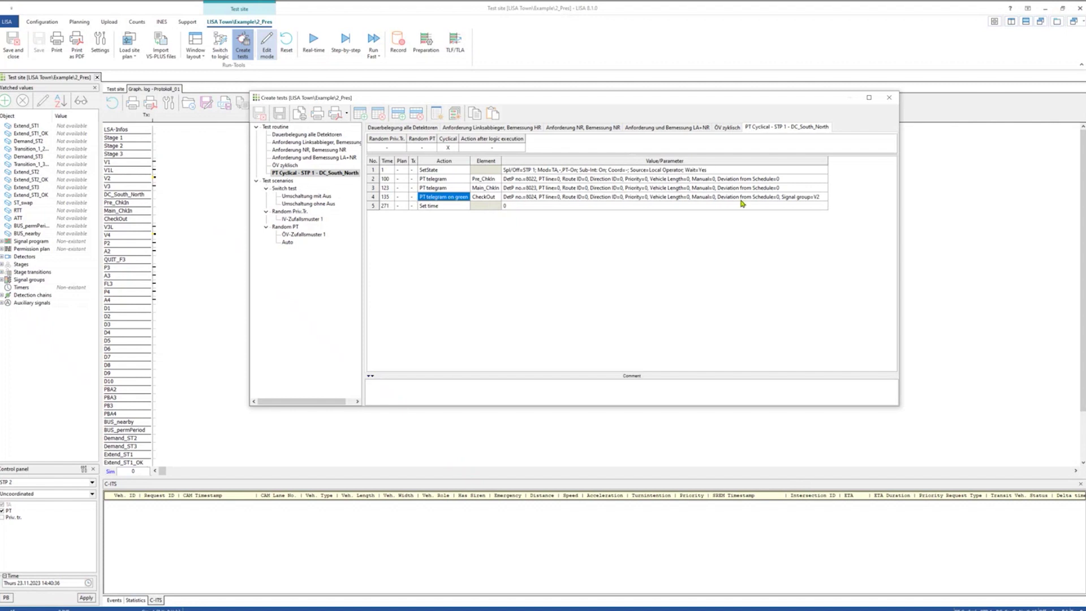
double_click(819, 199)
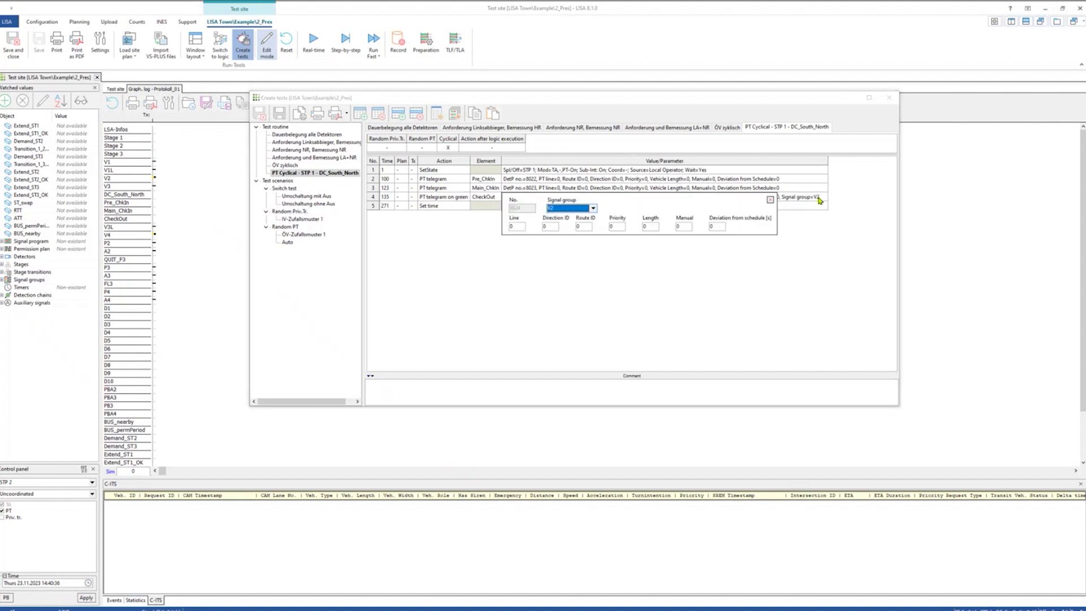
left_click(878, 229)
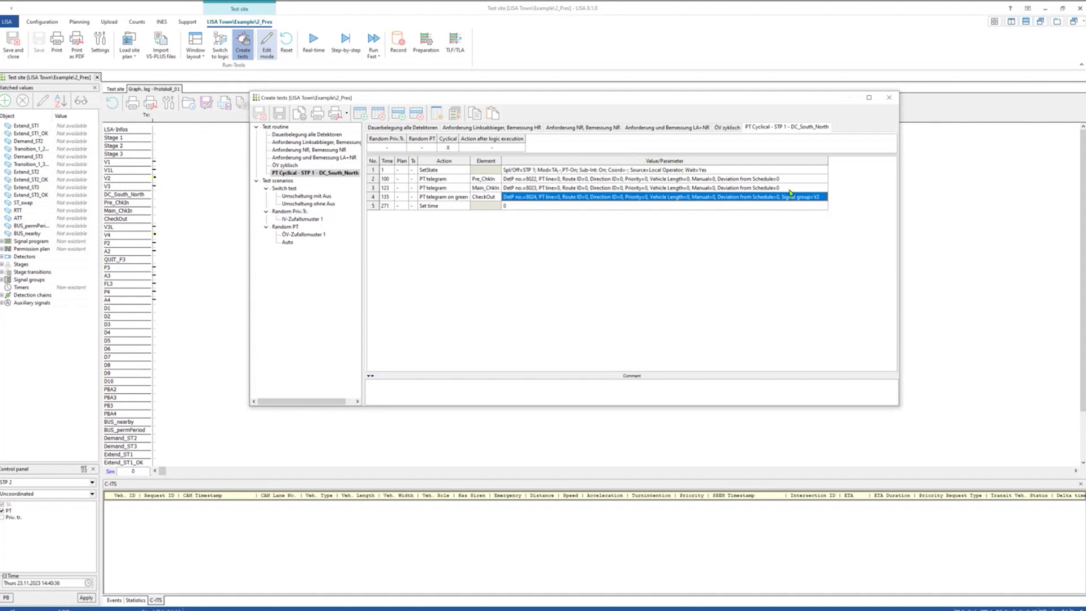
left_click(523, 189)
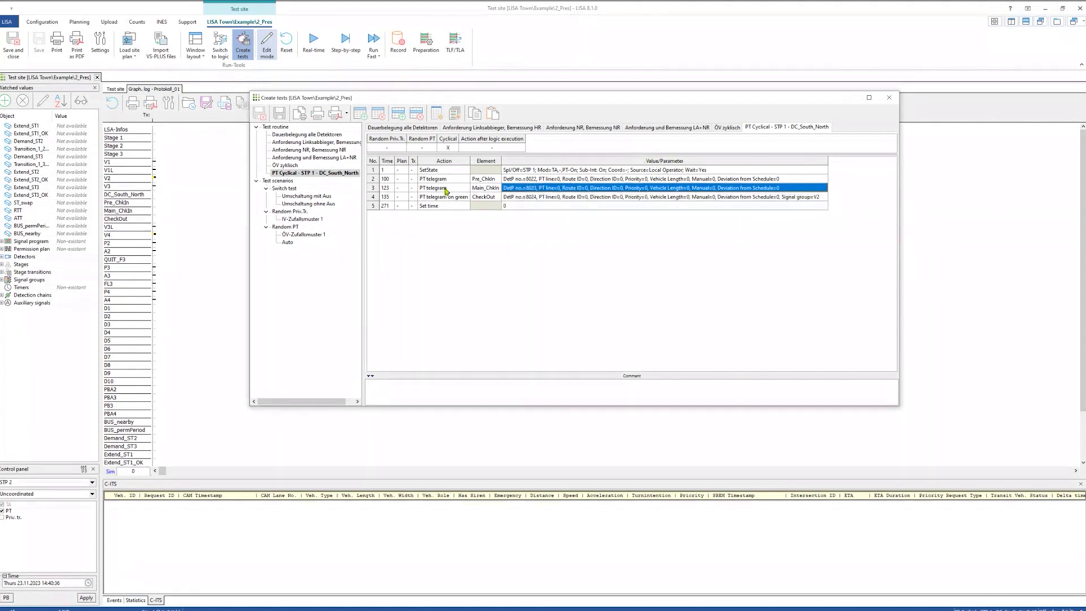
left_click(530, 196)
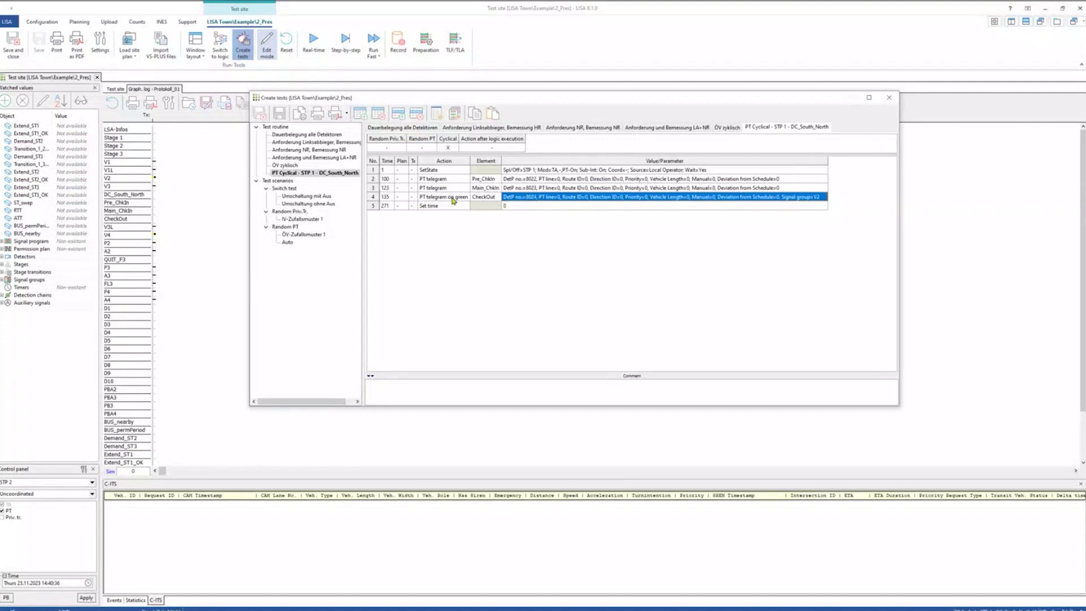
double_click(811, 198)
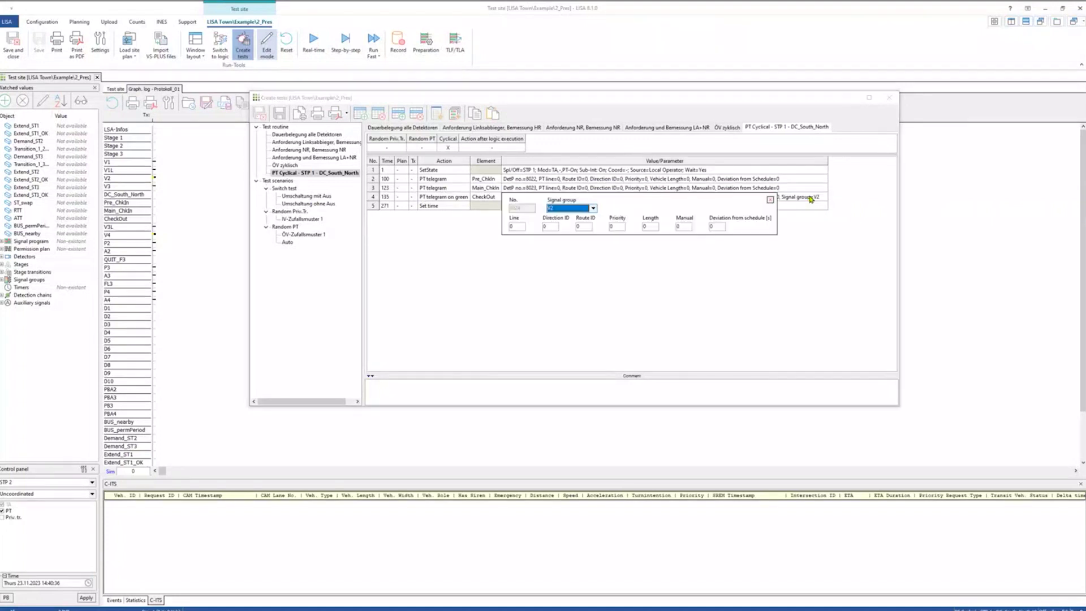
left_click(593, 209)
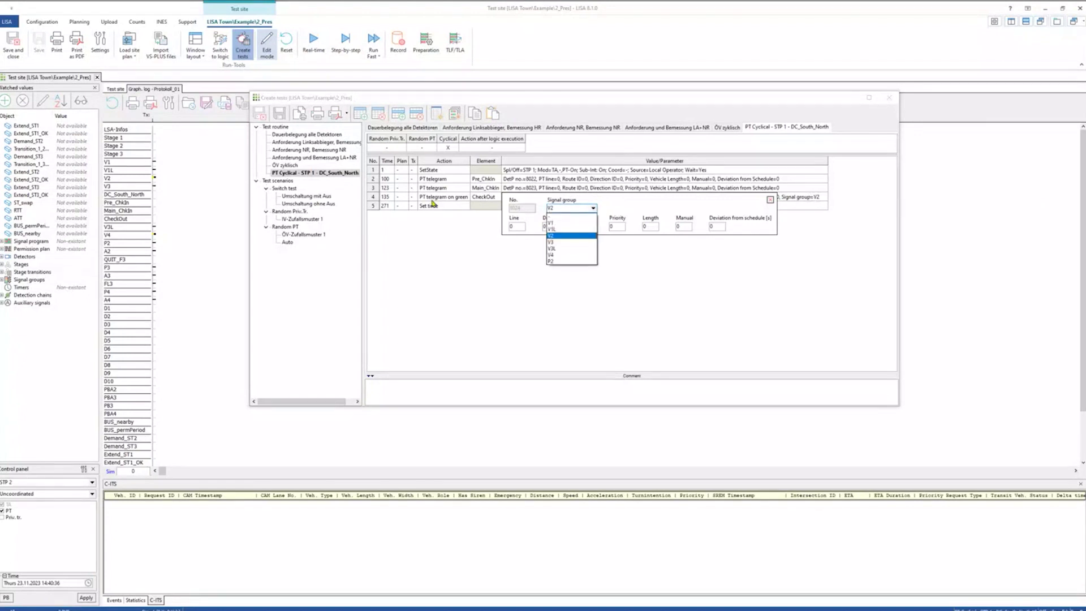
left_click(491, 288)
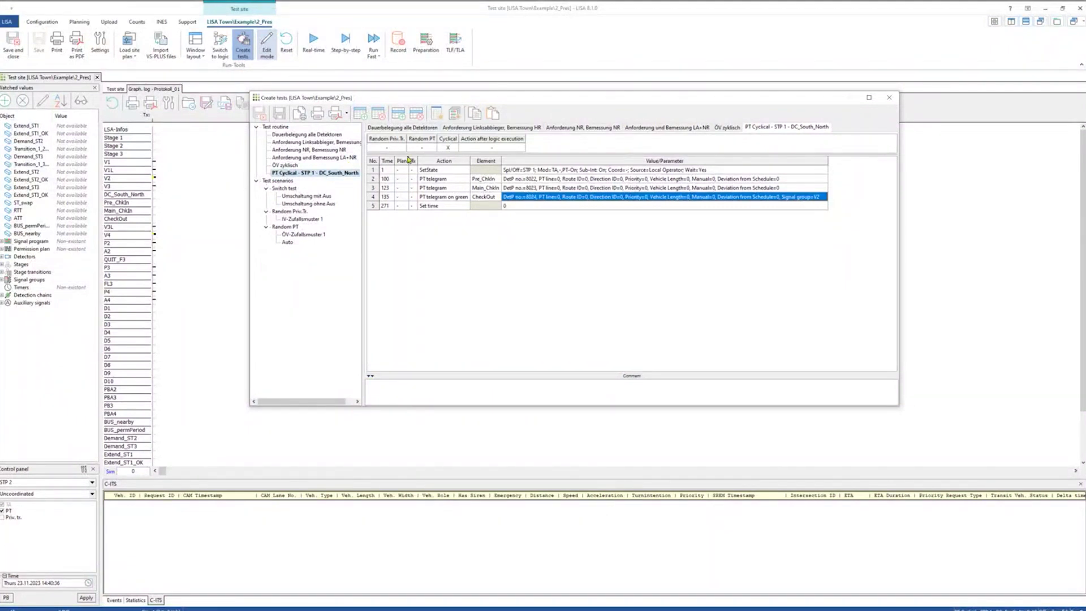
Delete the PT Cyclical - STP 1 - DC_South_North test routine and open the creation of public transport test routines
left_click(382, 117)
left_click(563, 323)
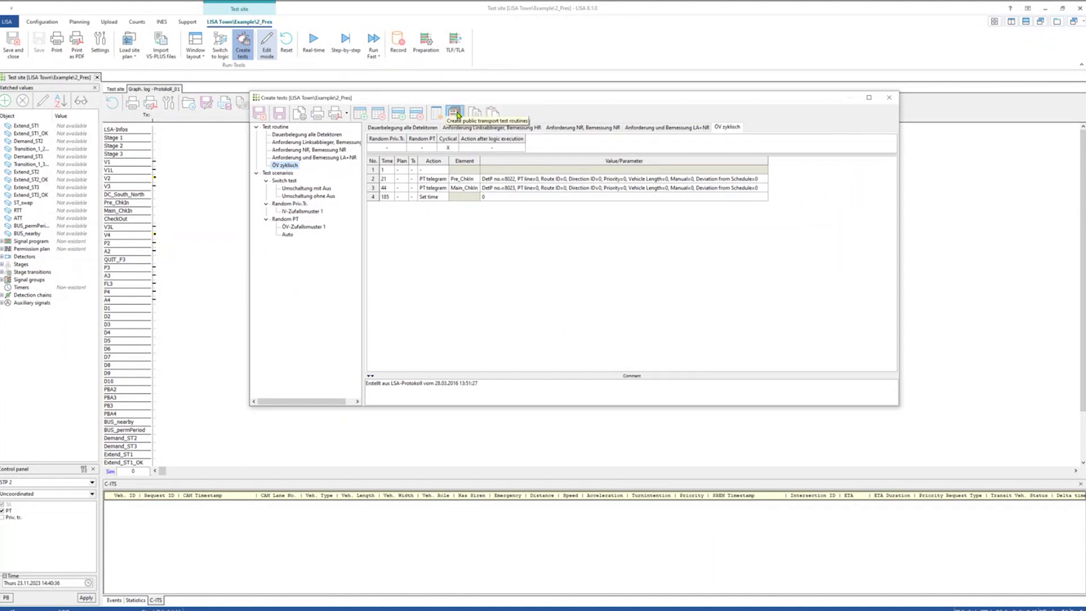
left_click(456, 114)
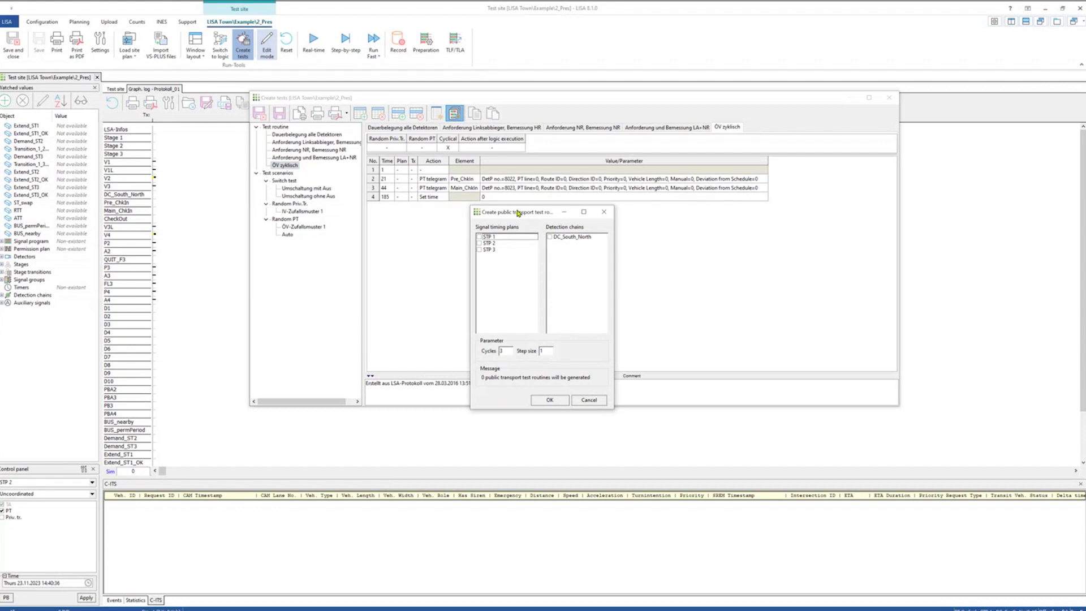
left_click_drag(496, 116, 494, 137)
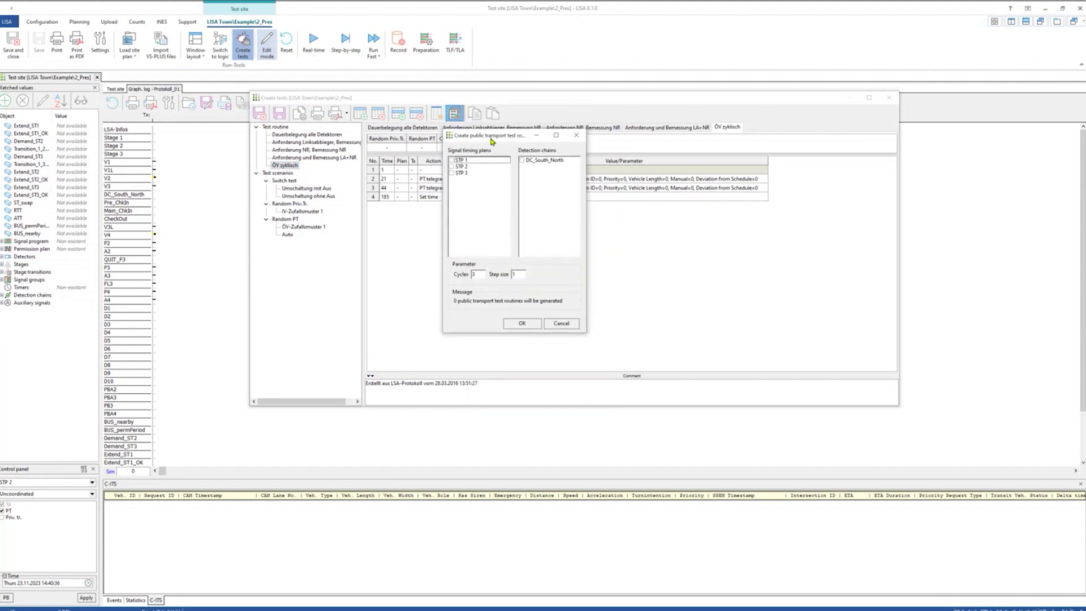
Generate a public transport test routine for STP 1 and detection chain DC_South_North with 3 cycles and step size 1
left_click(452, 161)
left_click(522, 161)
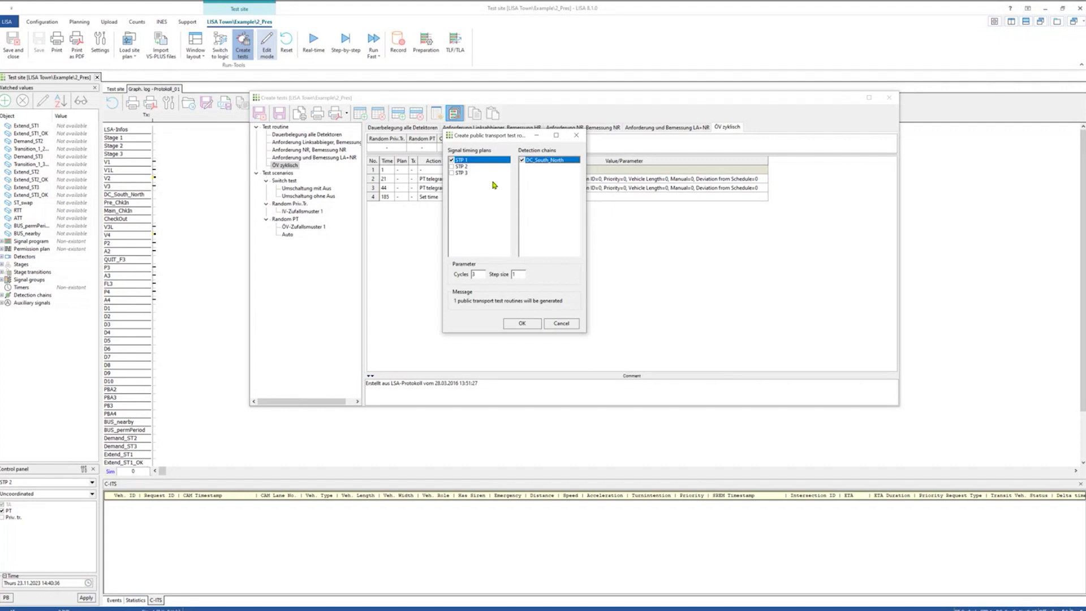
left_click(521, 159)
left_click_drag(462, 138, 572, 138)
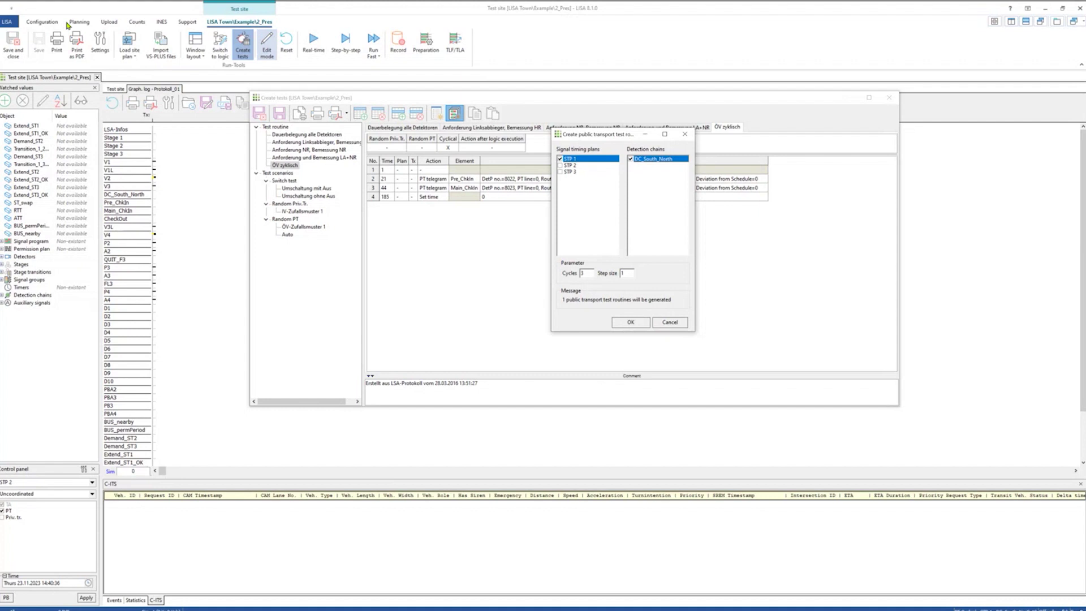
left_click_drag(603, 135, 471, 138)
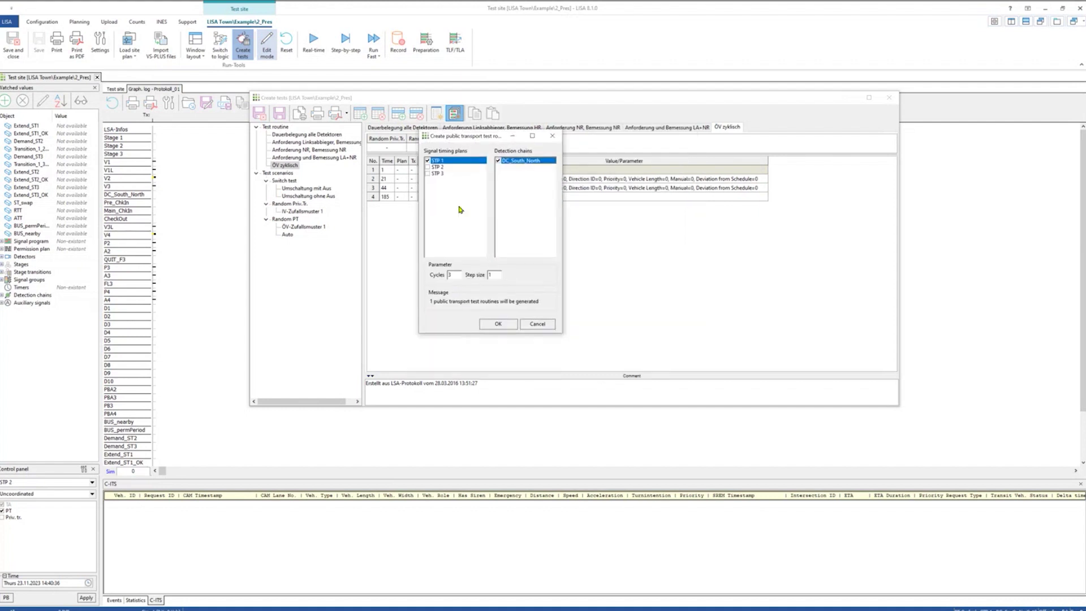
double_click(452, 274)
type("3")
left_click_drag(450, 275, 441, 275)
type("3")
left_click(490, 324)
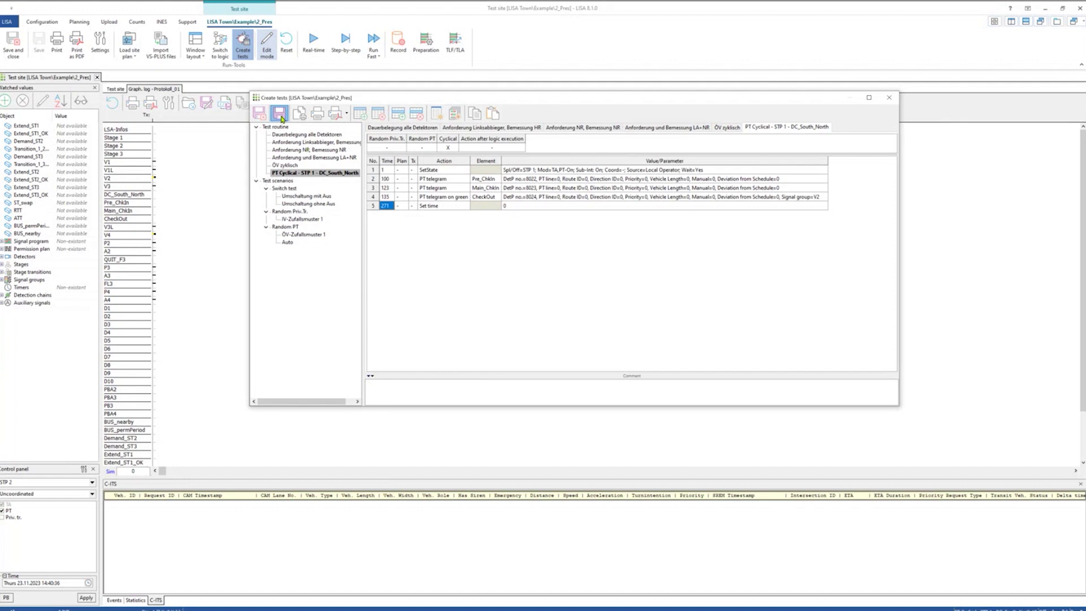
Save the new test routine, close the test creation and browse the test scenario and PT schedule choices in the graphical log
left_click(280, 115)
left_click_drag(217, 226, 288, 160)
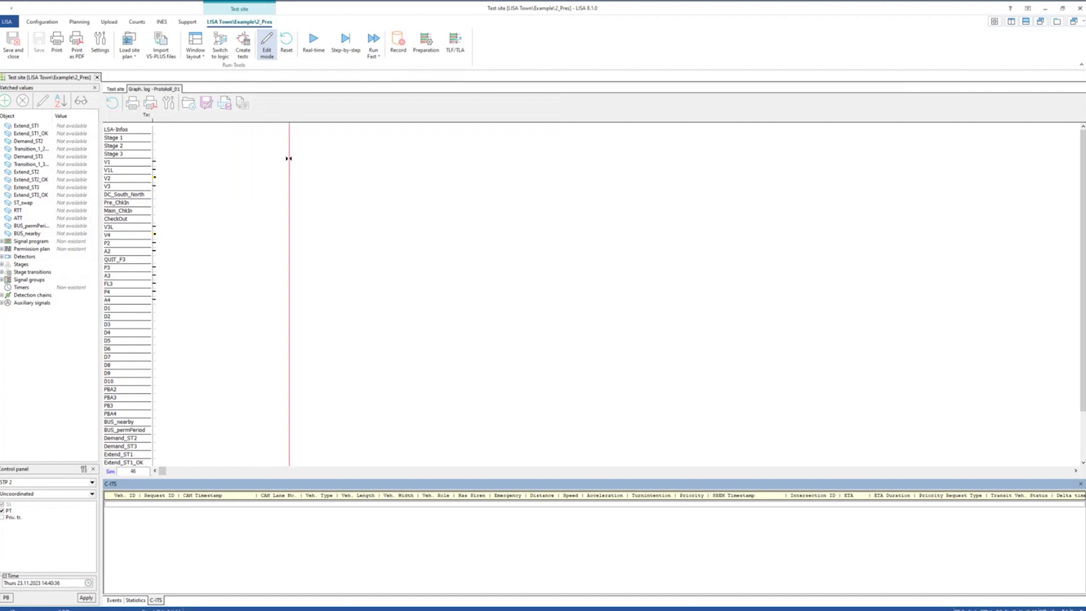
right_click(291, 161)
mouse_move(341, 218)
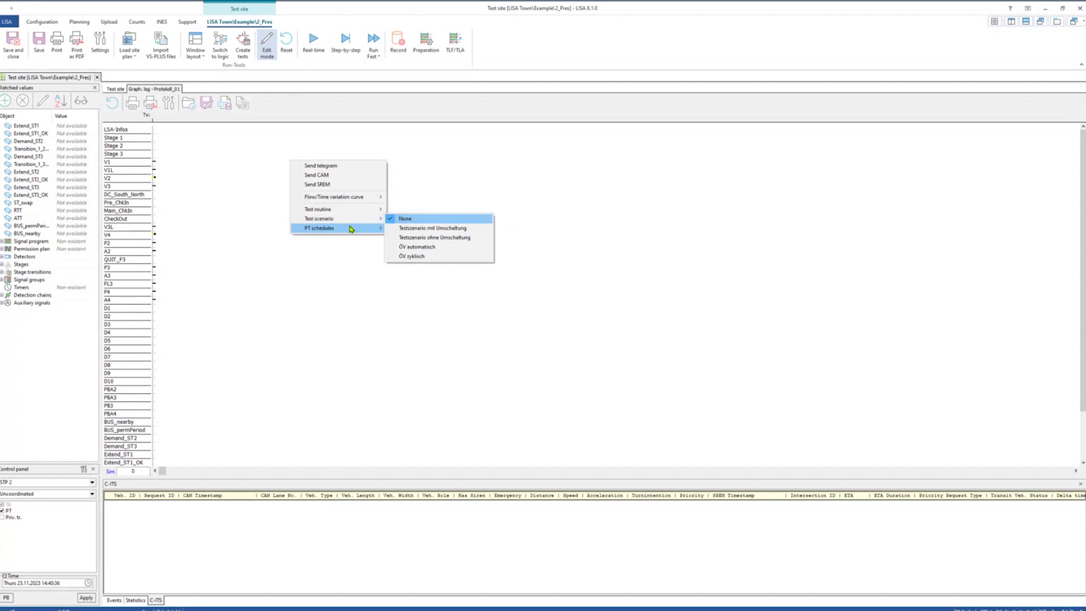
left_click(460, 126)
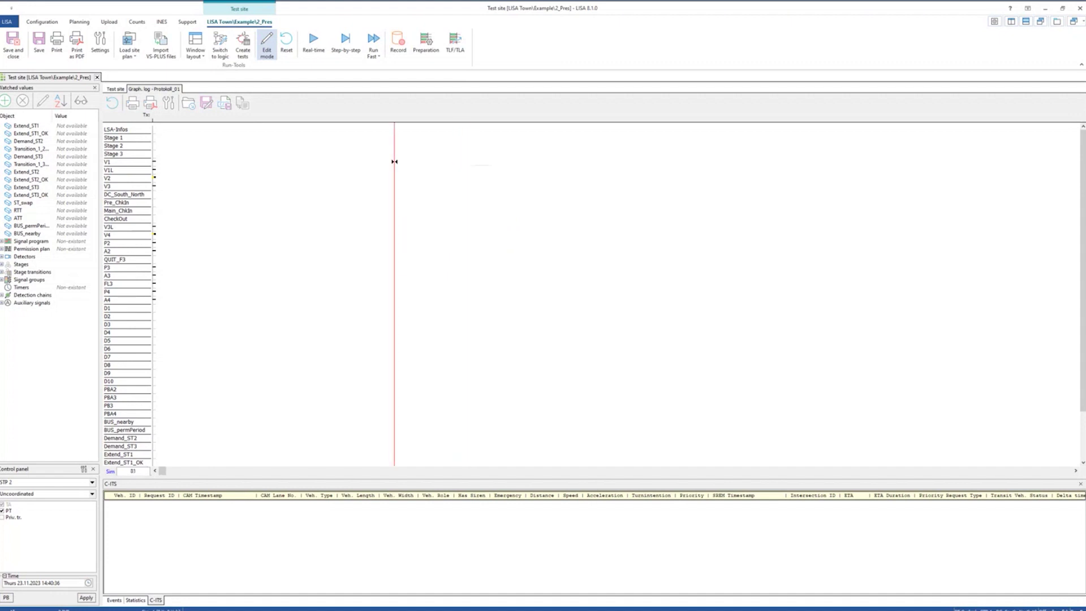
Apply STP 1 in the control panel and start the test in real time, switching it to the fast run
left_click(314, 50)
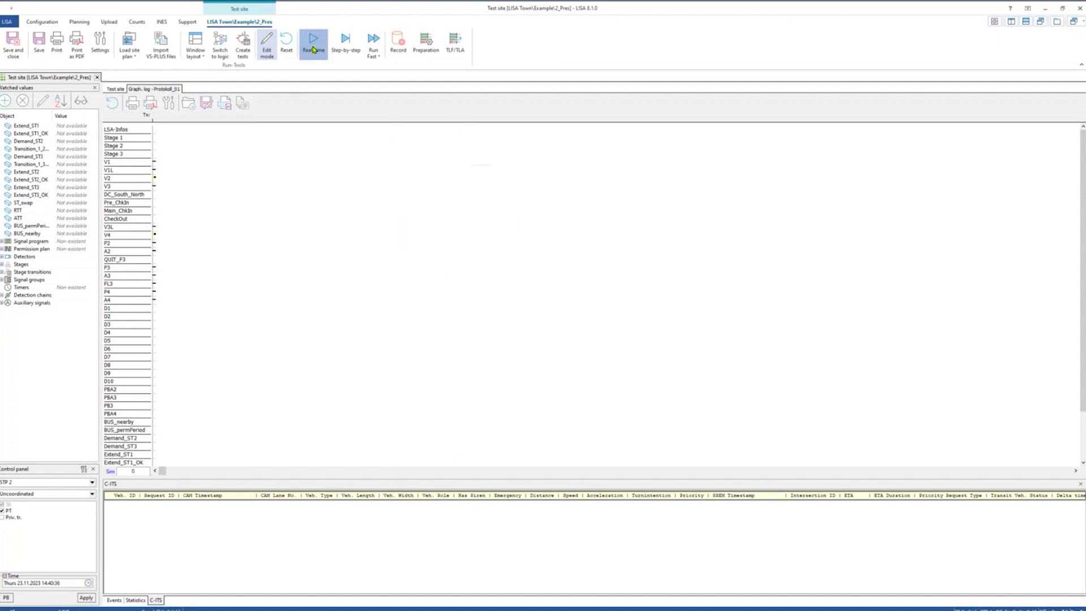
left_click(90, 482)
left_click(46, 497)
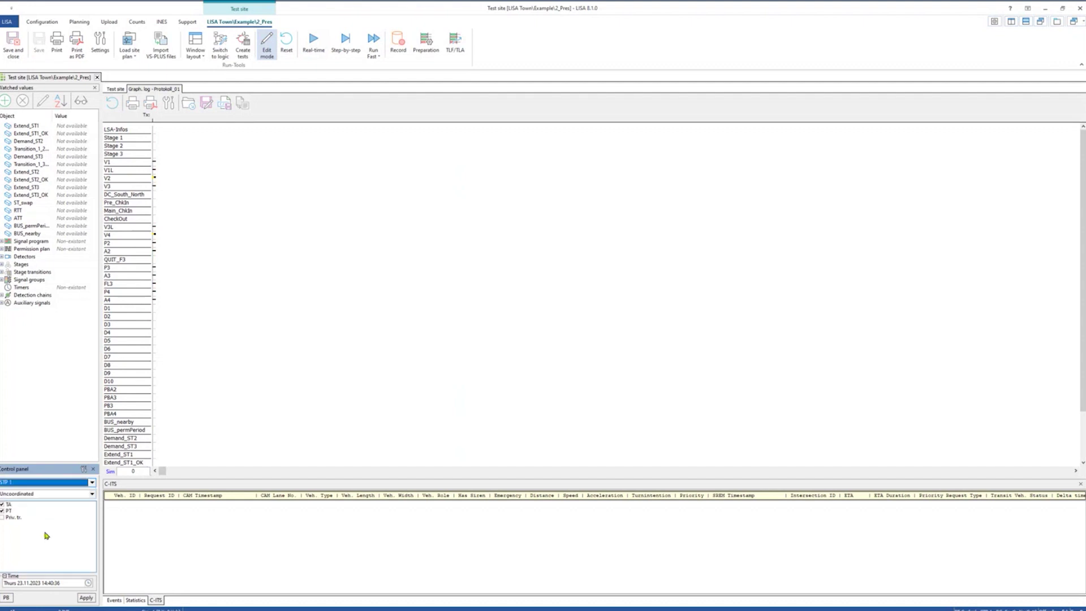
left_click(86, 598)
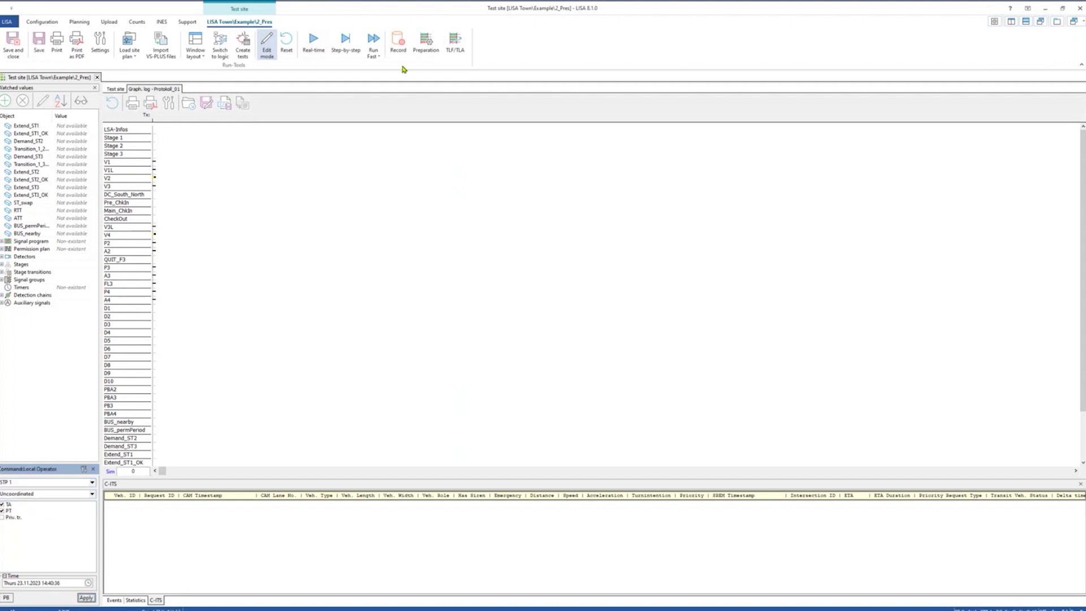
left_click(314, 46)
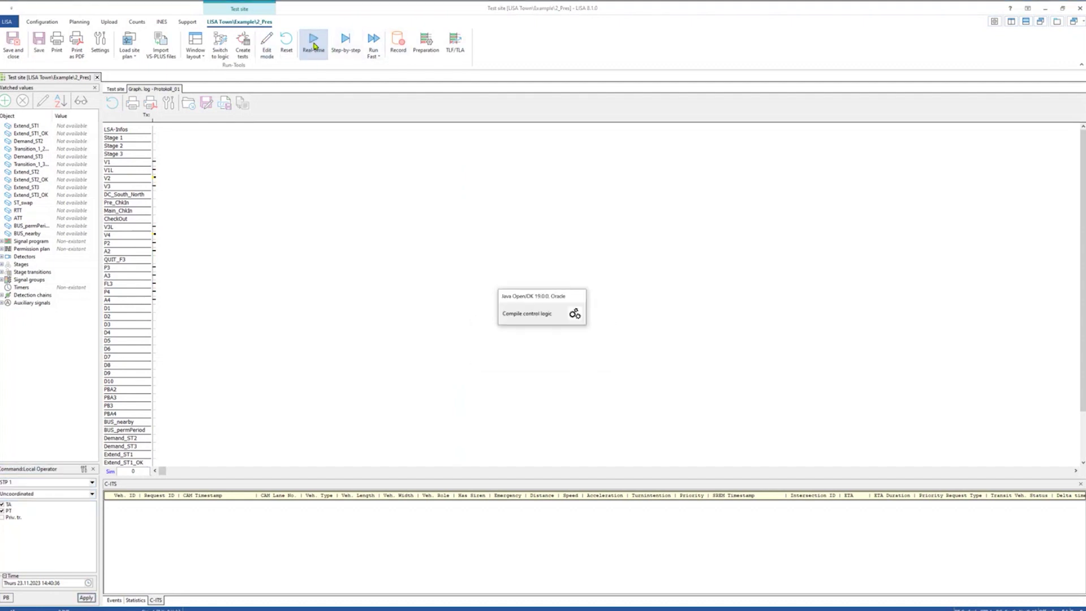
left_click(373, 40)
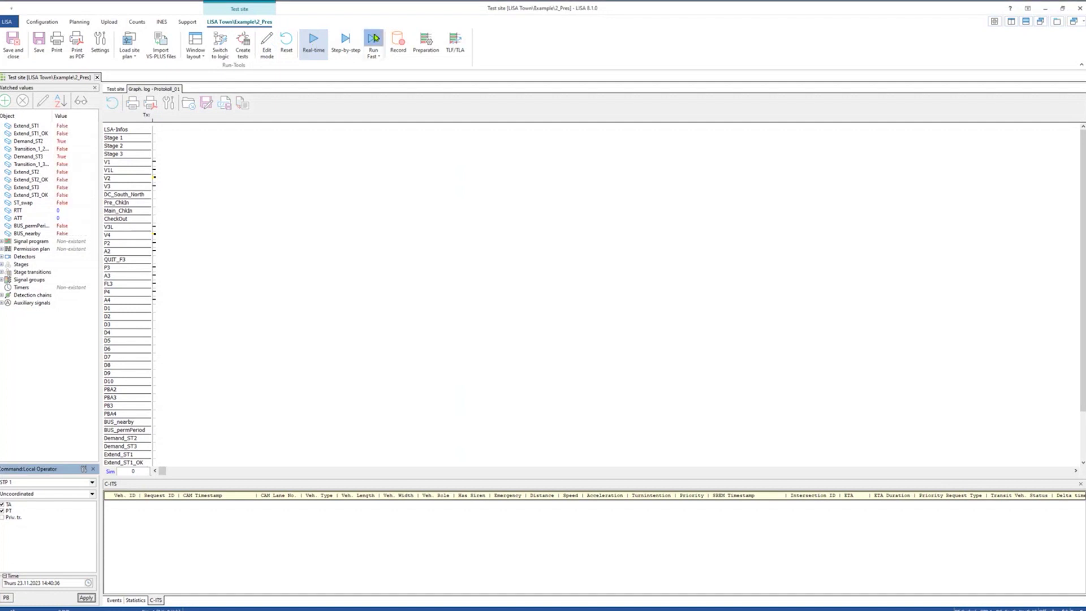
Pause the fast run and examine the Stage 1 and DC_South_North rows from pre-check-in to check-out in the graphical log
left_click(346, 44)
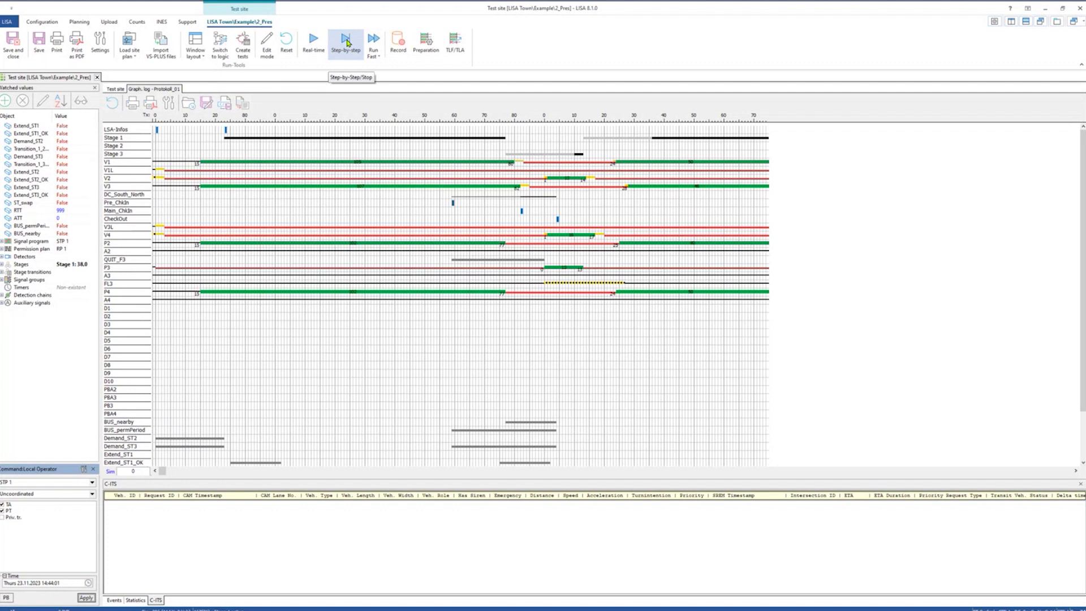
left_click(226, 137)
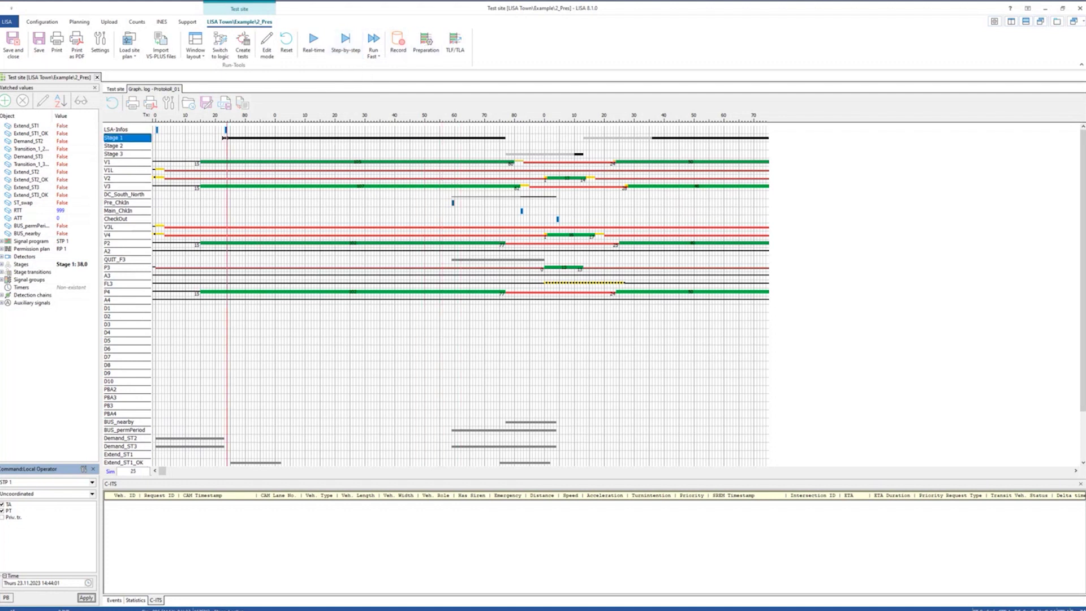
left_click(484, 132)
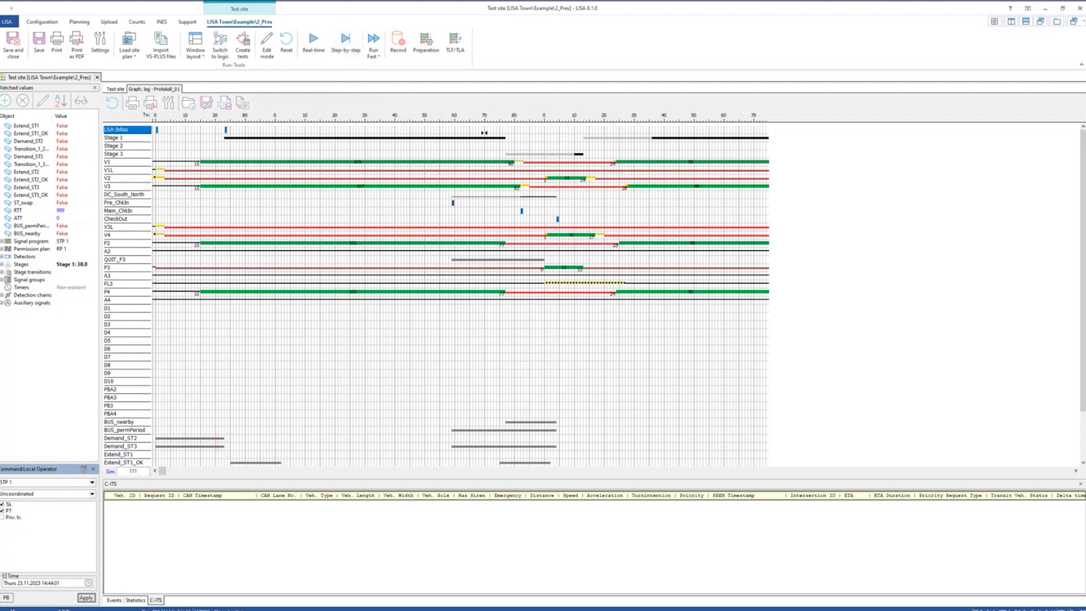
left_click(452, 194)
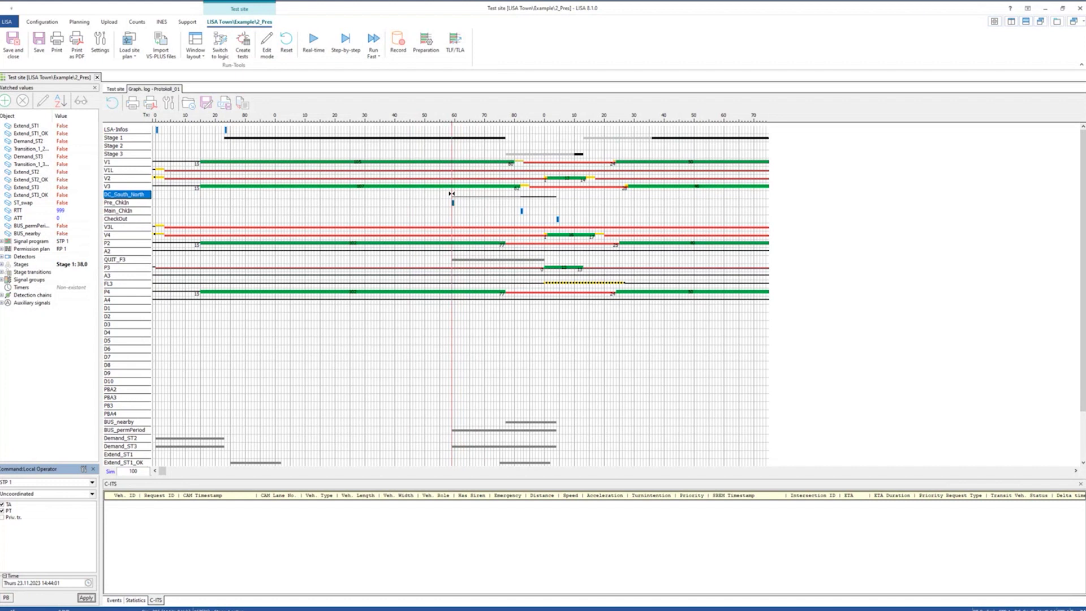
left_click_drag(453, 197, 556, 203)
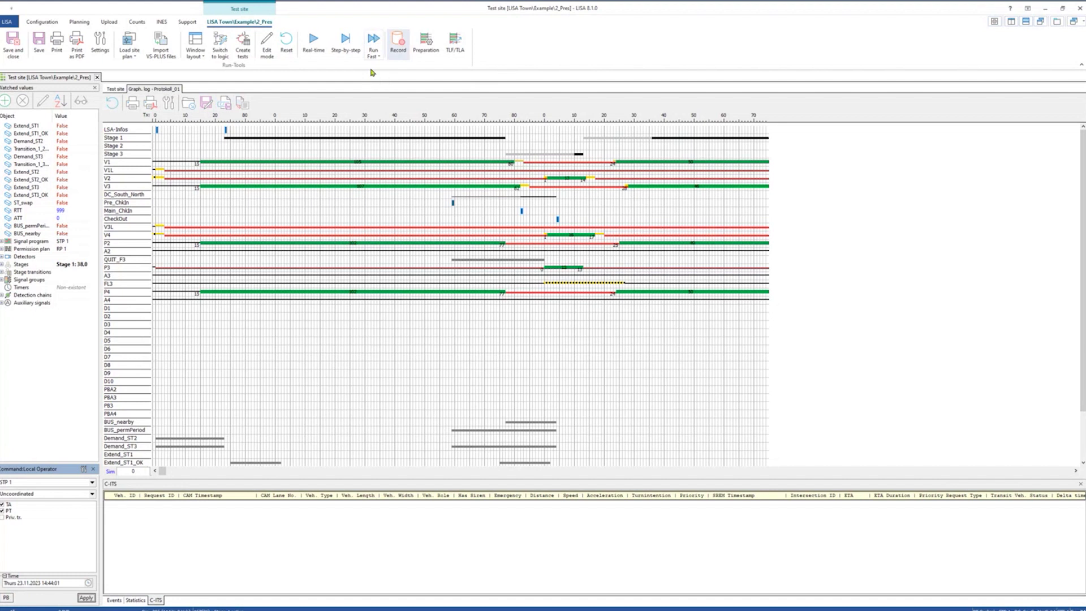
Continue the fast run to the next public transport request, pause it and examine its Pre_ChkIn and CheckOut times
left_click(376, 43)
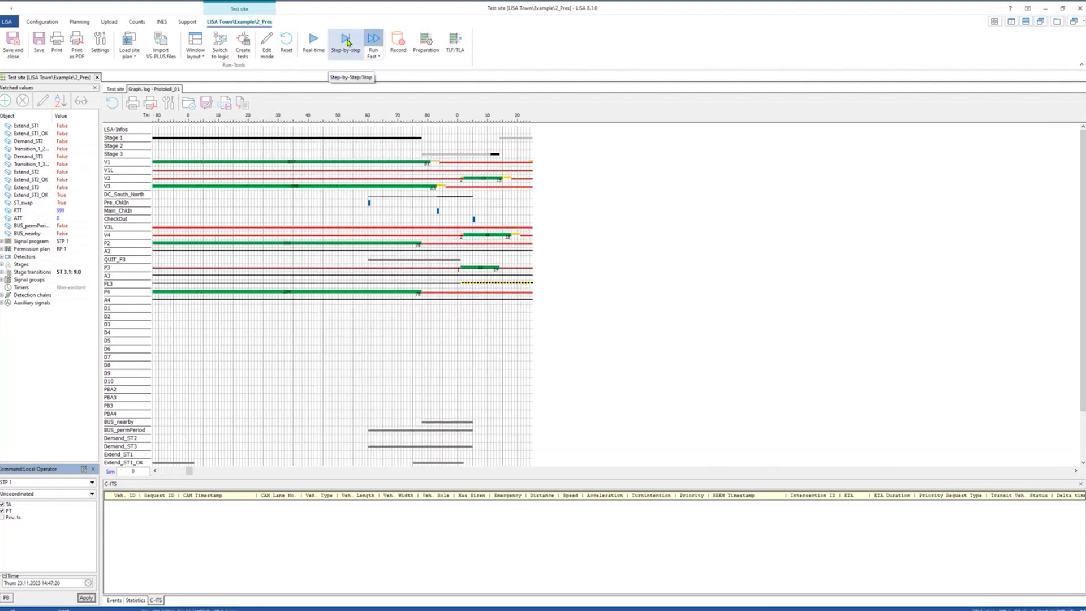
left_click(346, 41)
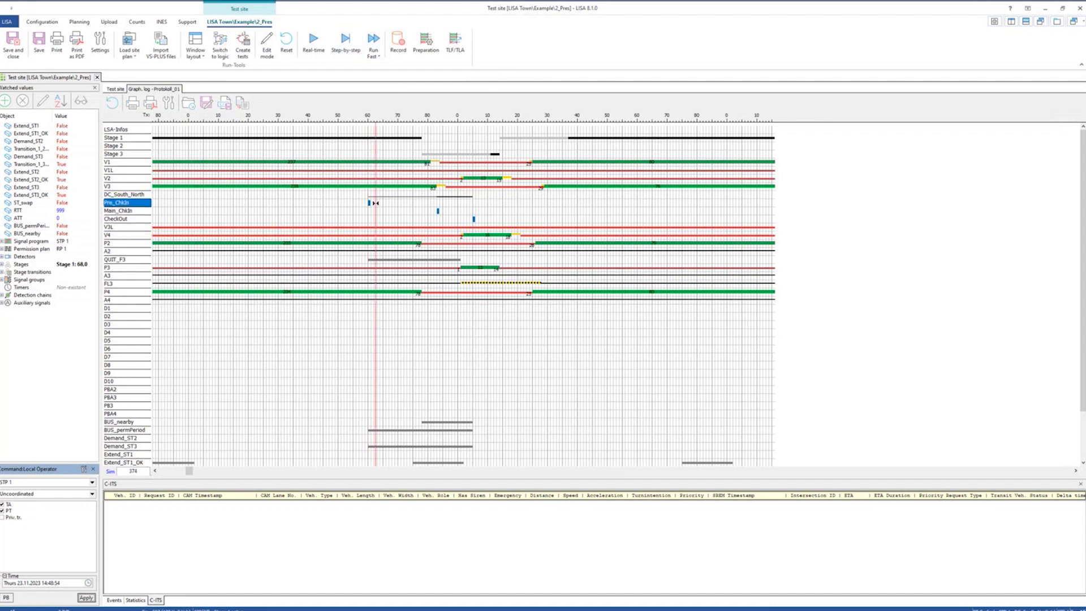
left_click_drag(375, 202, 368, 206)
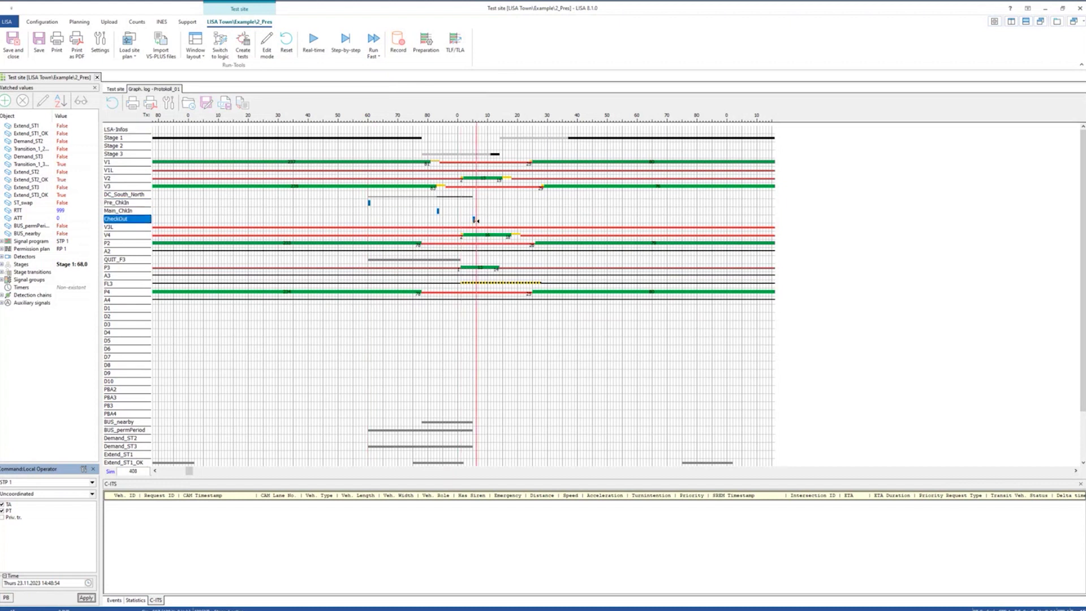
Fast-run the test through one more public transport request, pause it, and save and close the test site
left_click(373, 40)
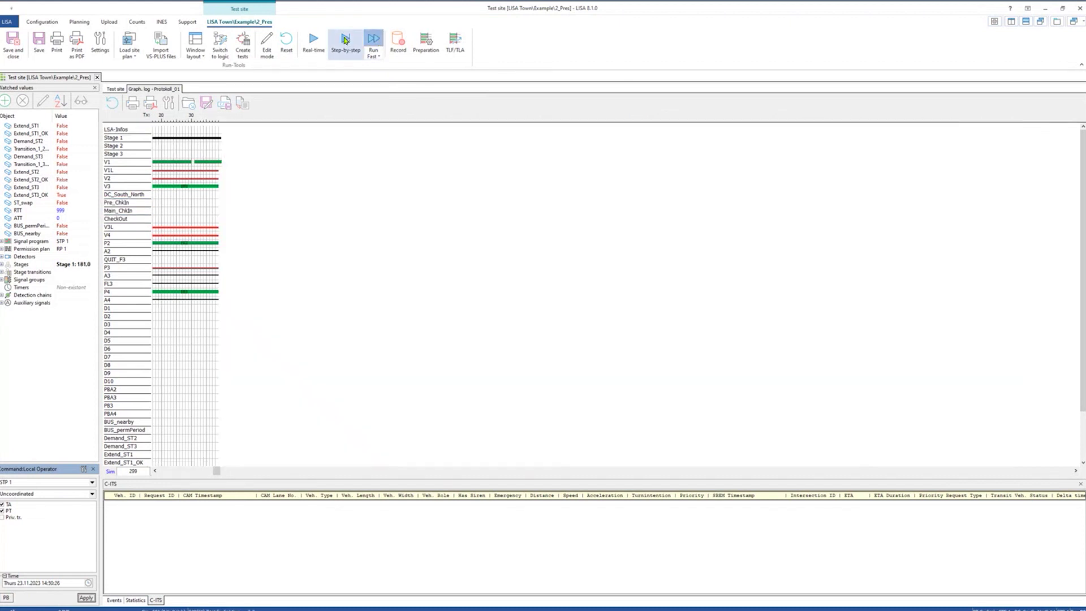
left_click(345, 40)
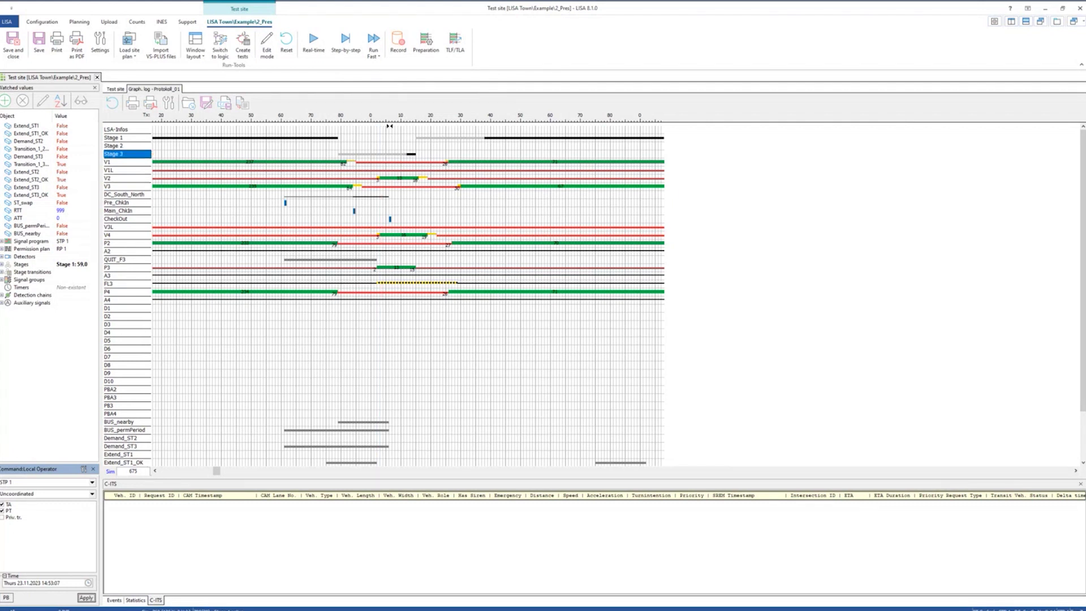
left_click(38, 41)
left_click(19, 51)
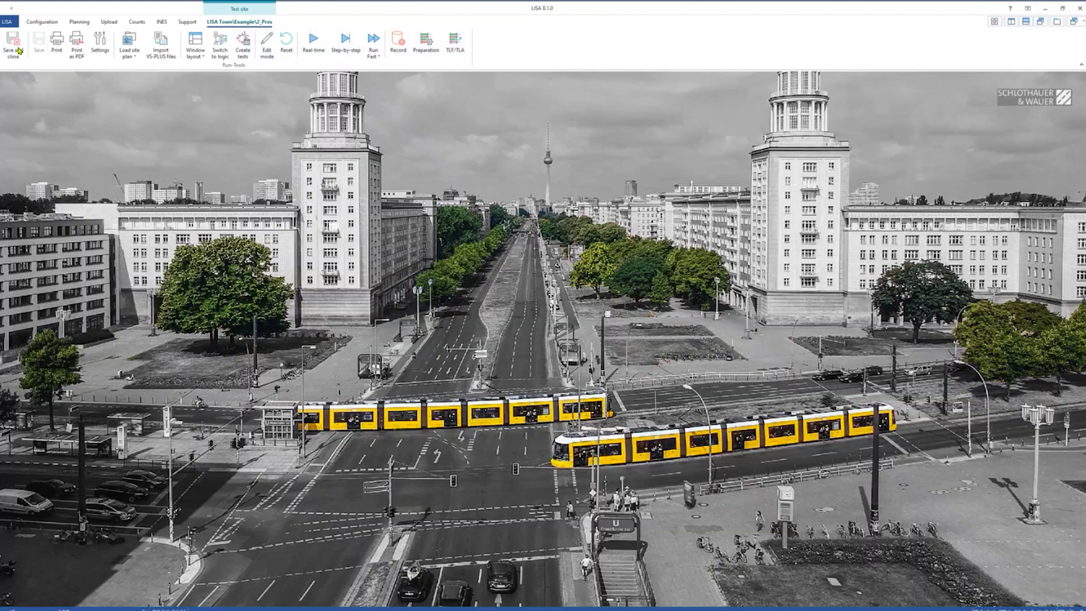